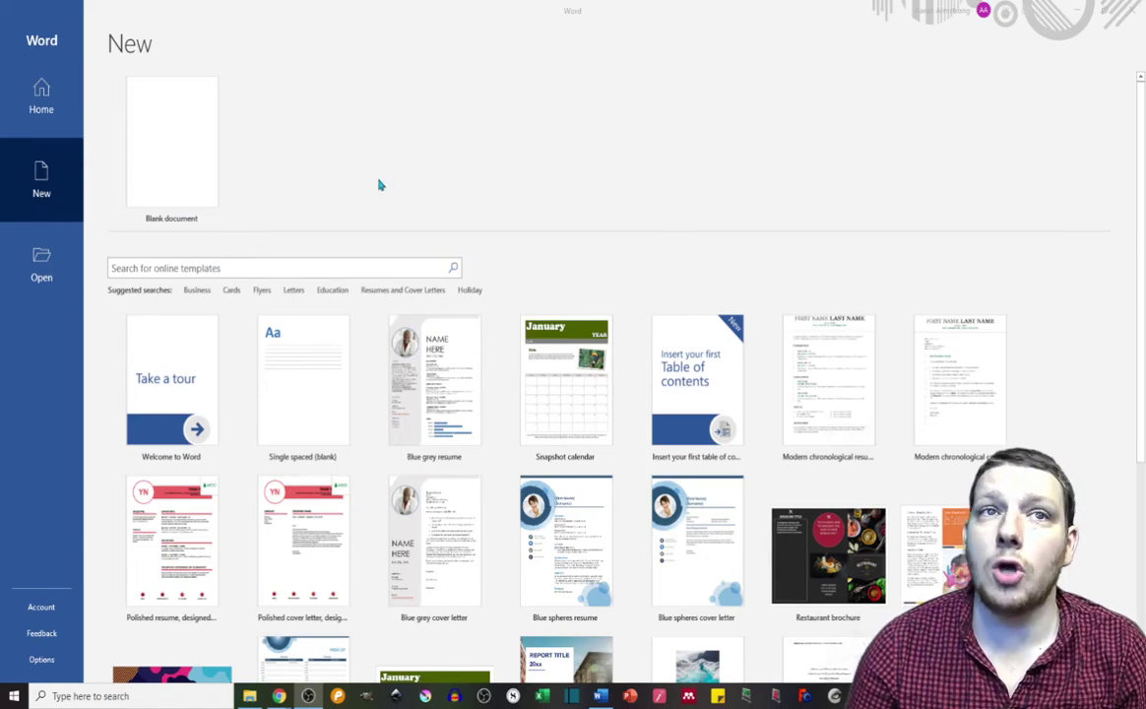
Create a blank document in Times New Roman 12 pt with 2.0 line spacing
{"action": "left_click", "coordinate": [193, 134]}
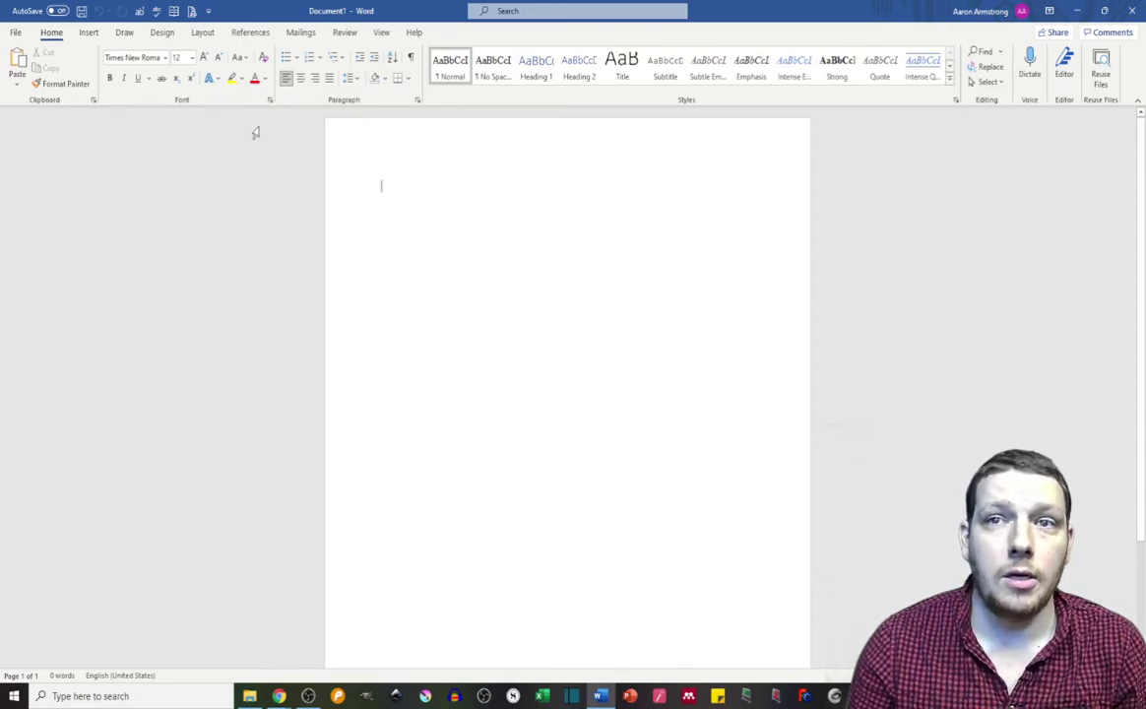
{"action": "left_click", "coordinate": [165, 59]}
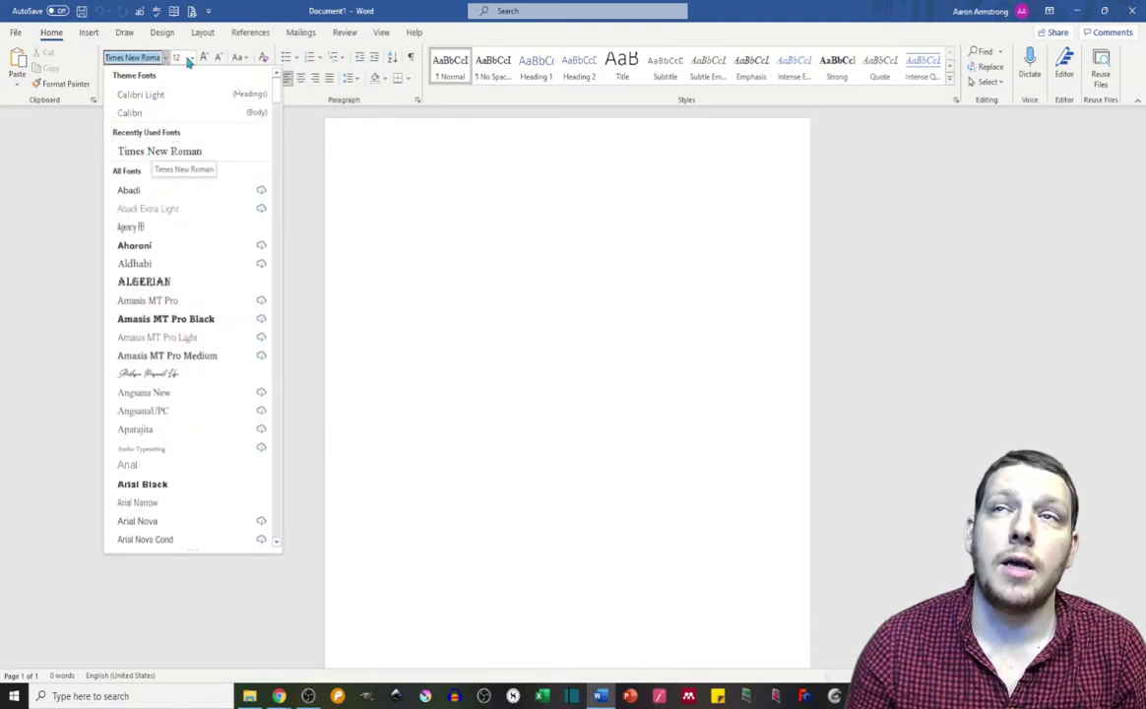
{"action": "left_click", "coordinate": [88, 194]}
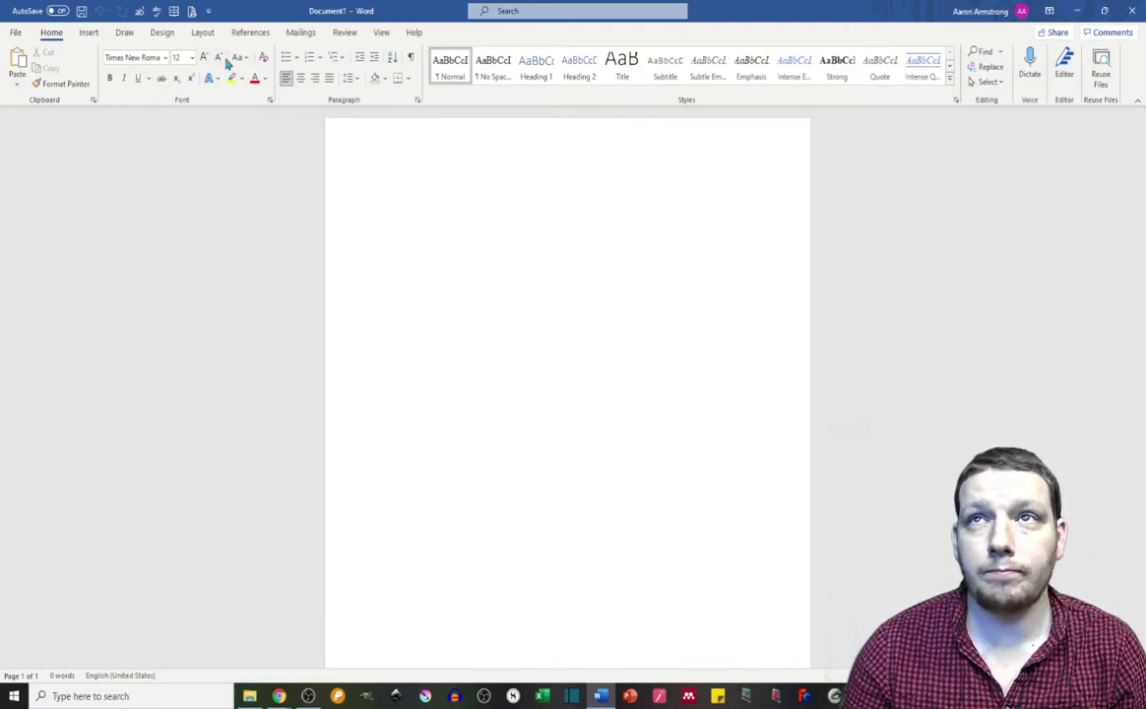
{"action": "left_click", "coordinate": [354, 79]}
{"action": "left_click", "coordinate": [403, 153]}
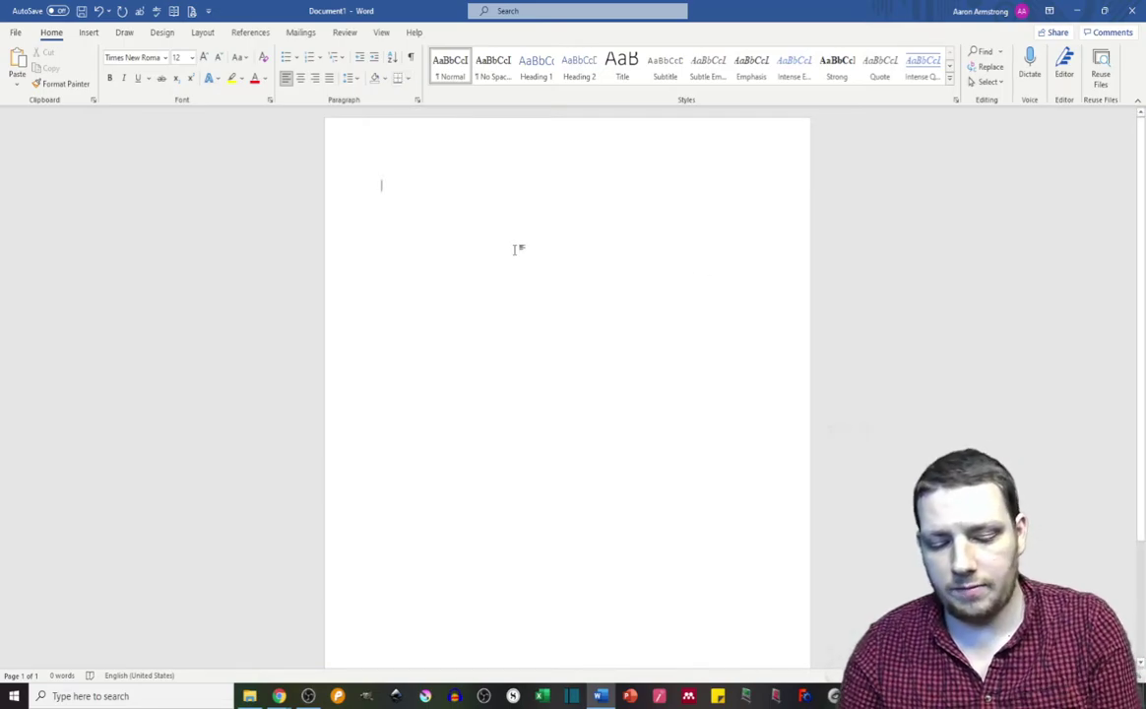
Paste lorem ipsum placeholder paragraphs totalling 2745 words over 6 pages
{"action": "key", "text": "ctrl+v"}
{"action": "scroll", "coordinate": [442, 281], "scroll_direction": "up", "scroll_amount": 15}
{"action": "scroll", "coordinate": [436, 284], "scroll_direction": "up", "scroll_amount": 2}
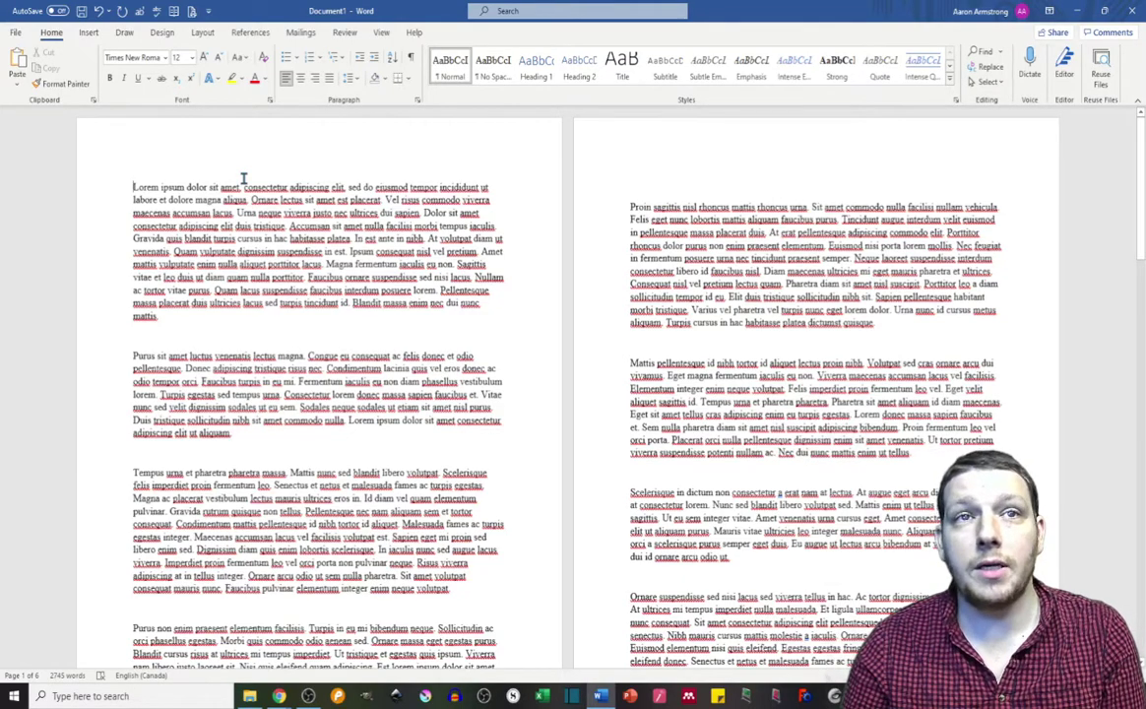
Apply 2.0 line spacing to all text and remove the space after paragraphs
{"action": "key", "text": "ctrl+a"}
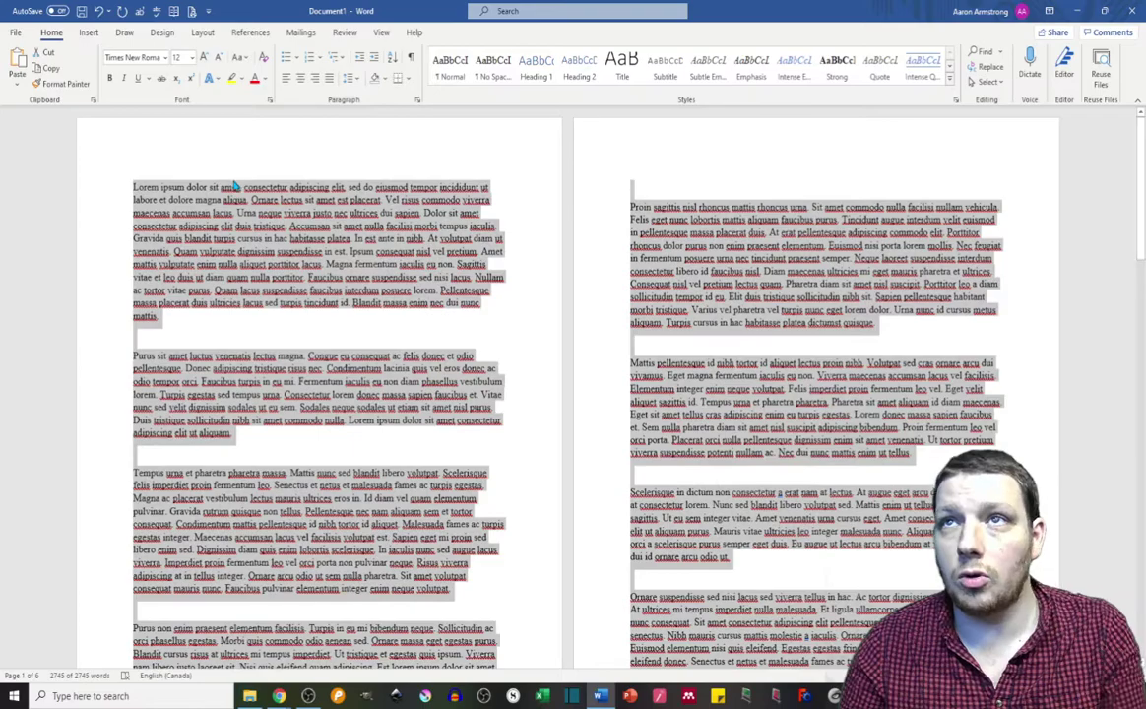
{"action": "left_click", "coordinate": [350, 78]}
{"action": "left_click", "coordinate": [379, 135]}
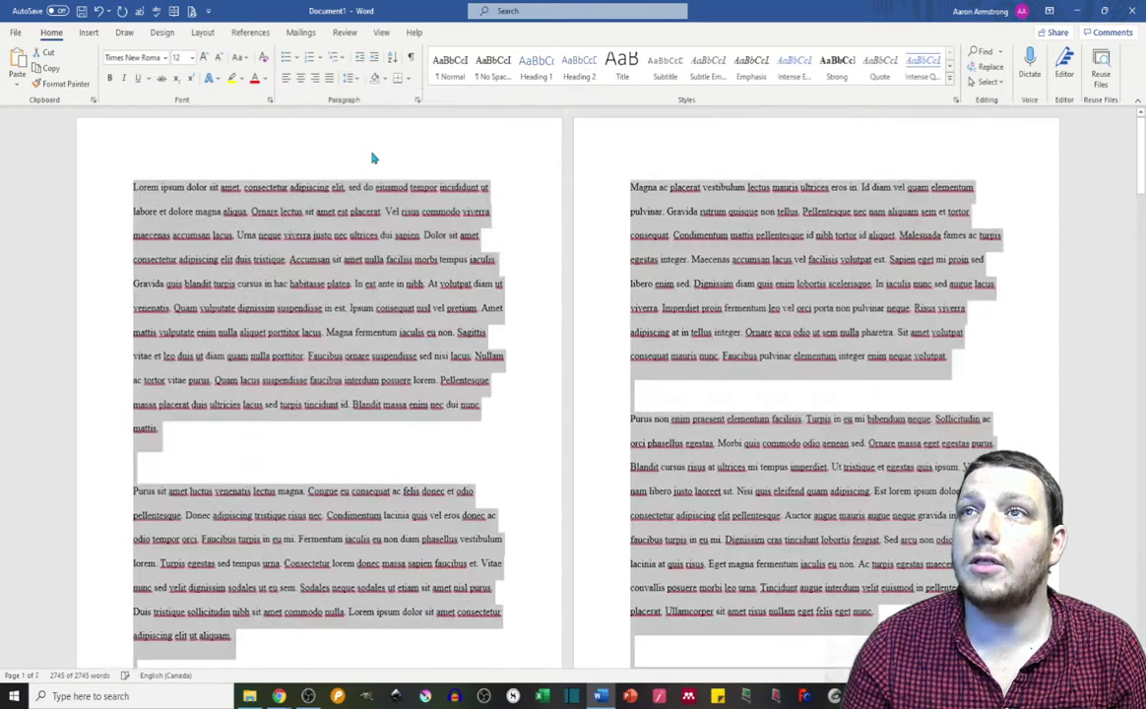
{"action": "left_click", "coordinate": [351, 78]}
{"action": "left_click", "coordinate": [390, 253]}
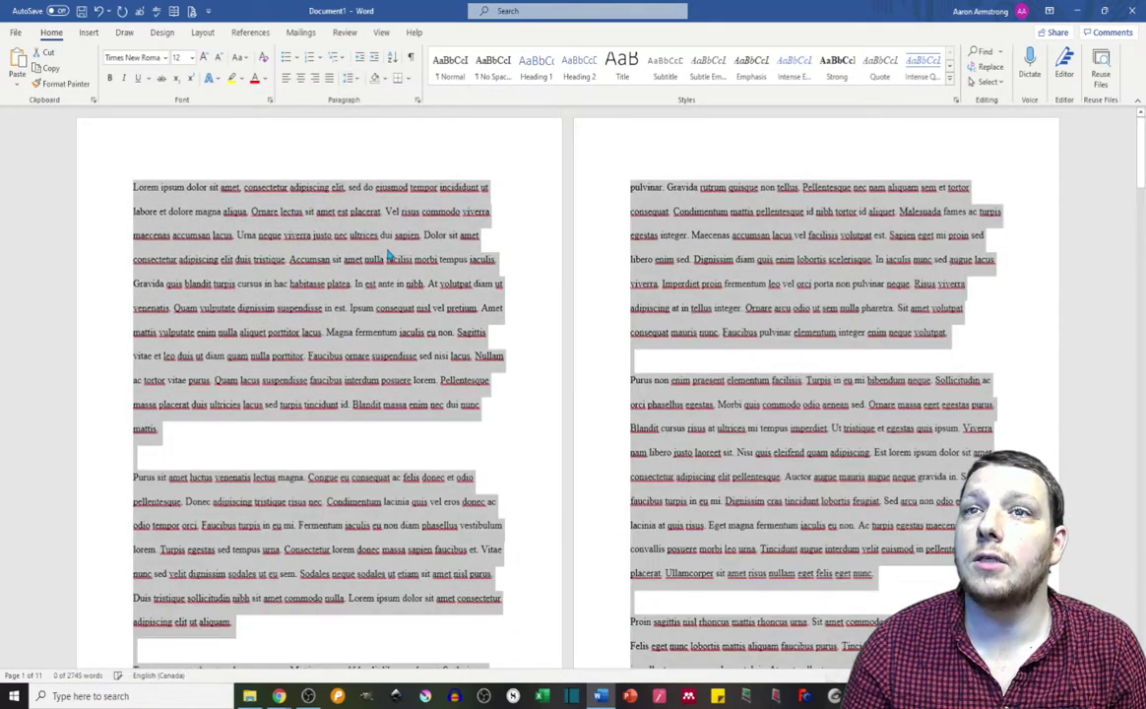
Delete the blank lines before Purus sit amet, Tempus urna, Purus non, Proin sagittis and Venenatis
{"action": "left_click", "coordinate": [170, 453]}
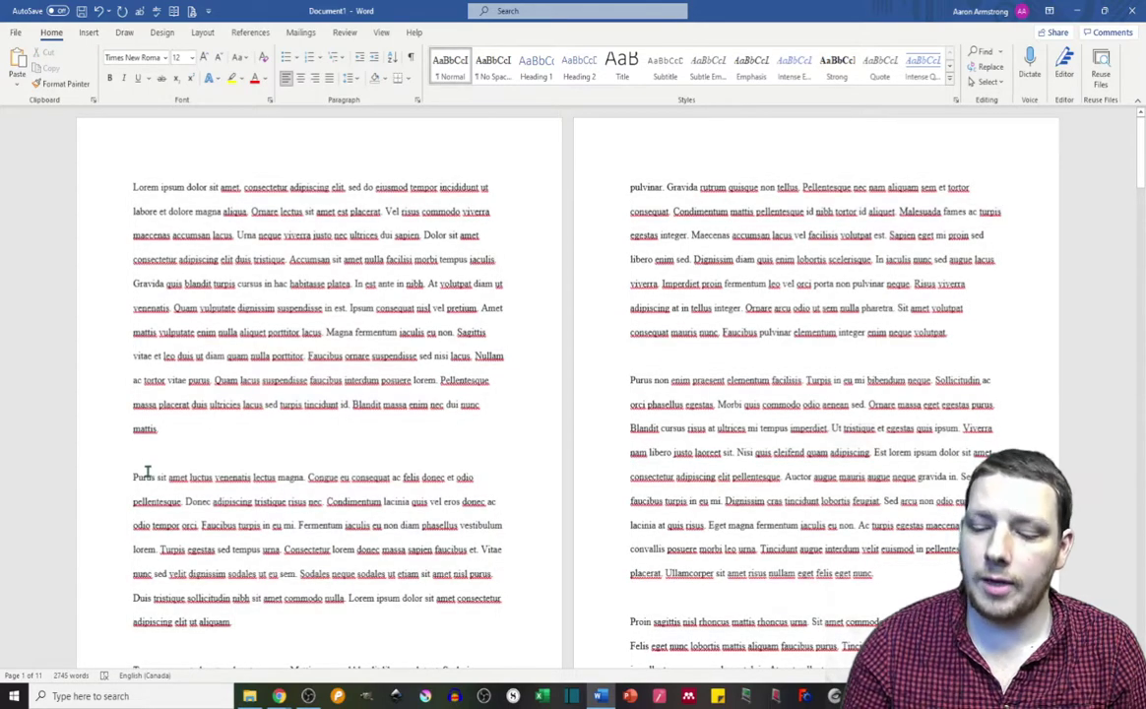
{"action": "key", "text": "BackSpace"}
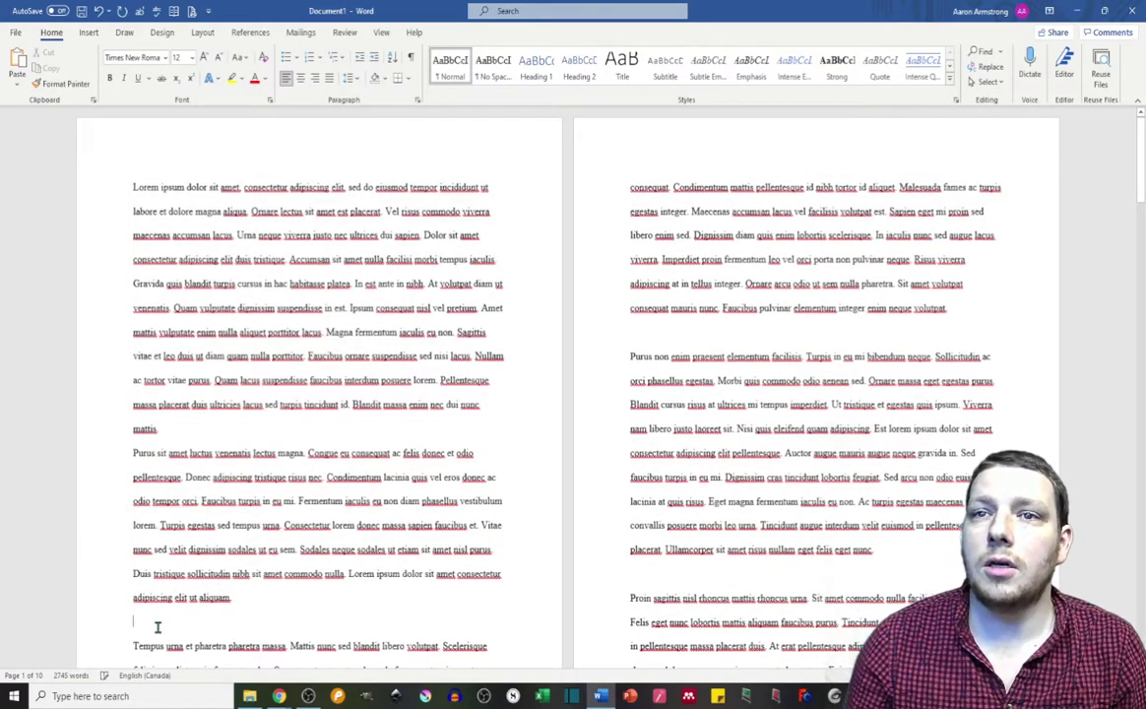
{"action": "key", "text": "BackSpace"}
{"action": "left_click", "coordinate": [642, 309]}
{"action": "key", "text": "BackSpace"}
{"action": "left_click", "coordinate": [633, 527]}
{"action": "key", "text": "BackSpace"}
{"action": "scroll", "coordinate": [525, 500], "scroll_direction": "down", "scroll_amount": 8}
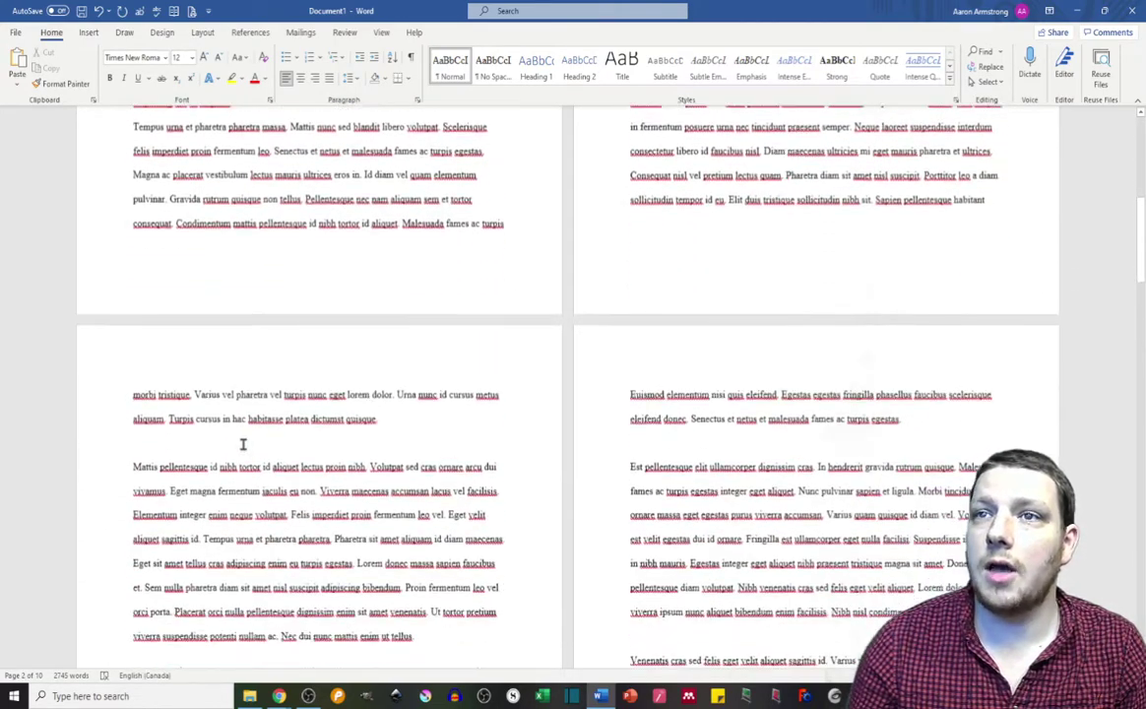
{"action": "left_click", "coordinate": [159, 397]}
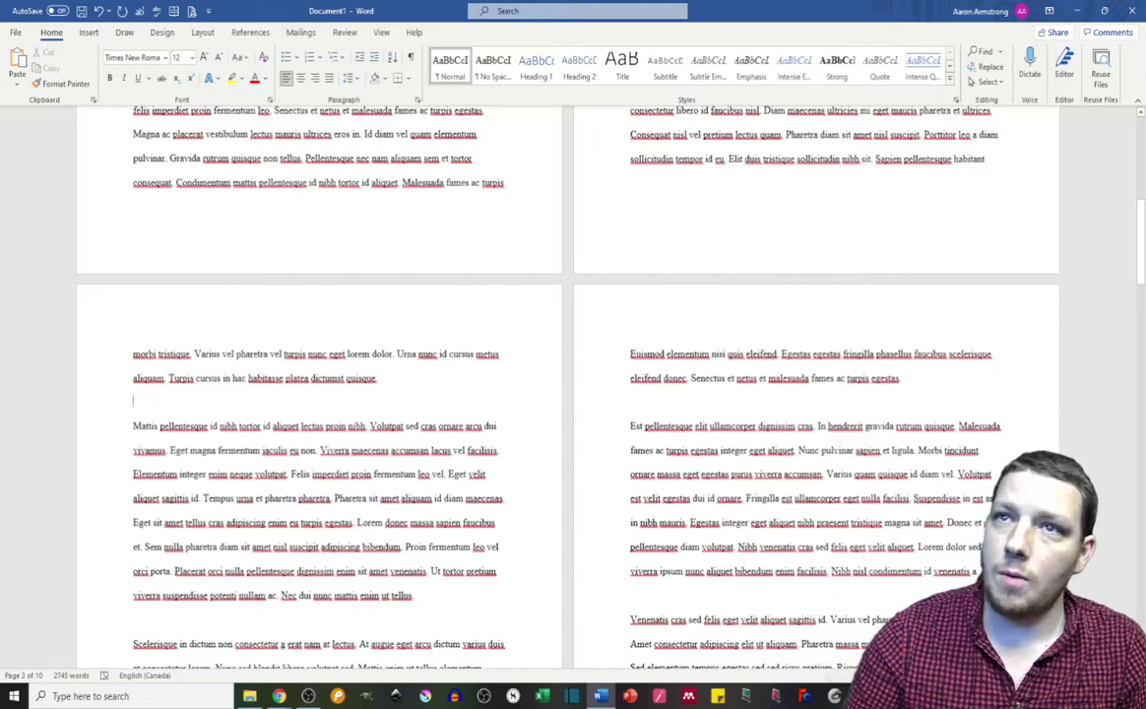
{"action": "key", "text": "BackSpace"}
{"action": "left_click", "coordinate": [202, 591]}
{"action": "key", "text": "BackSpace"}
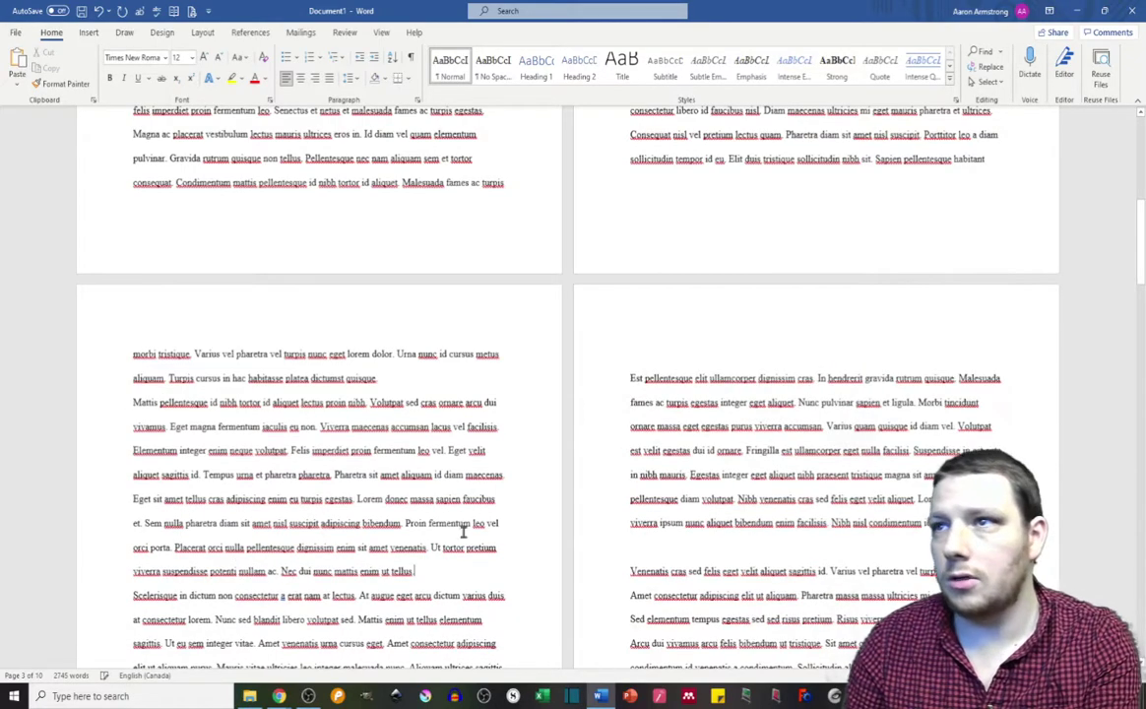
{"action": "left_click", "coordinate": [632, 547]}
{"action": "key", "text": "BackSpace"}
Delete the remaining blank lines before Lectus, In hac, Risus, Vel quam, Eget arcu dictum and Sollicitudin
{"action": "scroll", "coordinate": [568, 429], "scroll_direction": "down", "scroll_amount": 4}
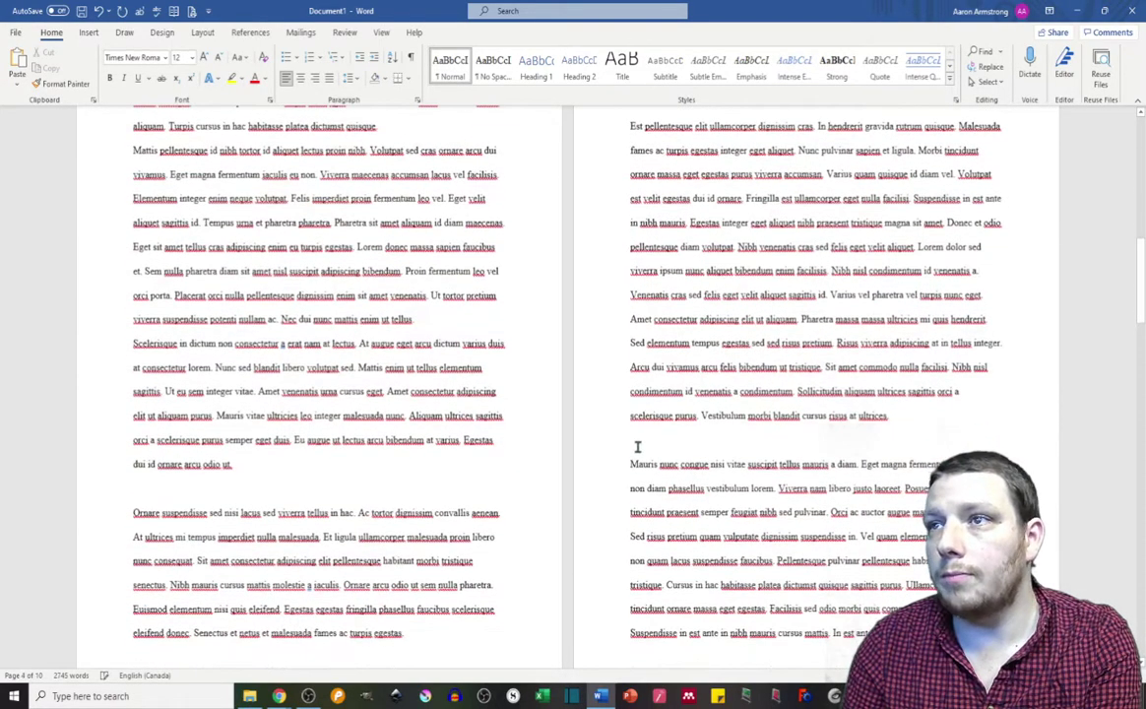
{"action": "key", "text": "BackSpace"}
{"action": "scroll", "coordinate": [379, 436], "scroll_direction": "down", "scroll_amount": 5}
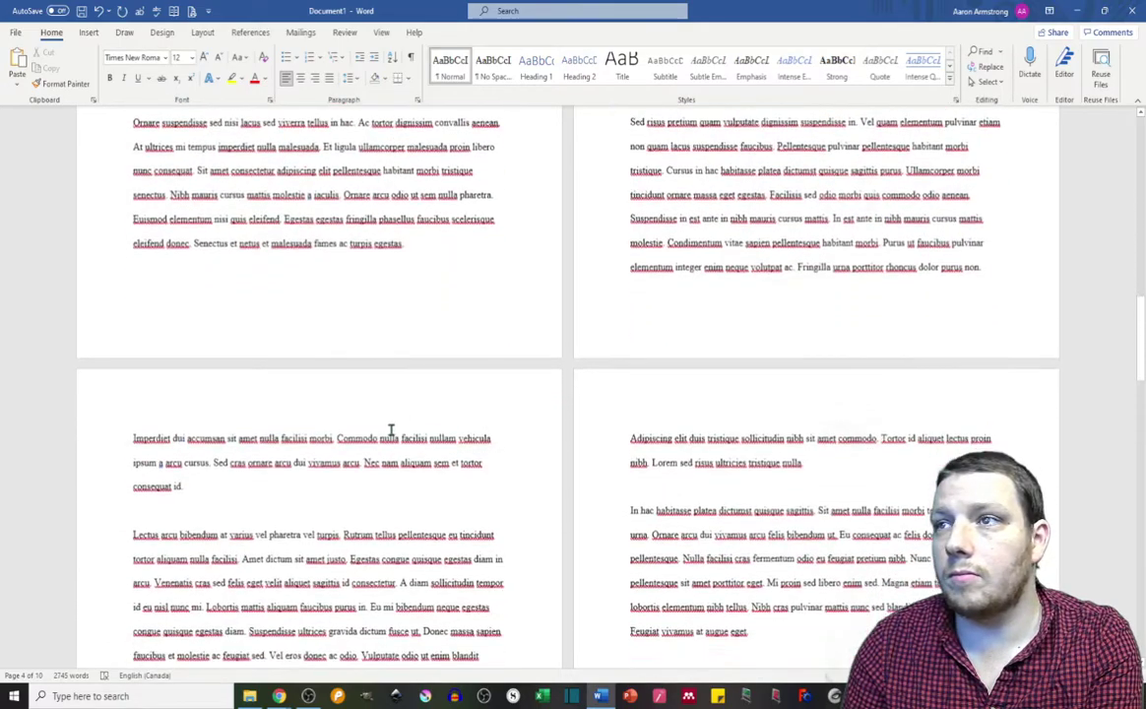
{"action": "left_click", "coordinate": [188, 511]}
{"action": "key", "text": "BackSpace"}
{"action": "left_click", "coordinate": [635, 486]}
{"action": "key", "text": "BackSpace"}
{"action": "scroll", "coordinate": [641, 549], "scroll_direction": "down", "scroll_amount": 2}
{"action": "left_click", "coordinate": [601, 497]}
{"action": "key", "text": "BackSpace"}
{"action": "left_click", "coordinate": [167, 620]}
{"action": "key", "text": "BackSpace"}
{"action": "scroll", "coordinate": [307, 588], "scroll_direction": "down", "scroll_amount": 1}
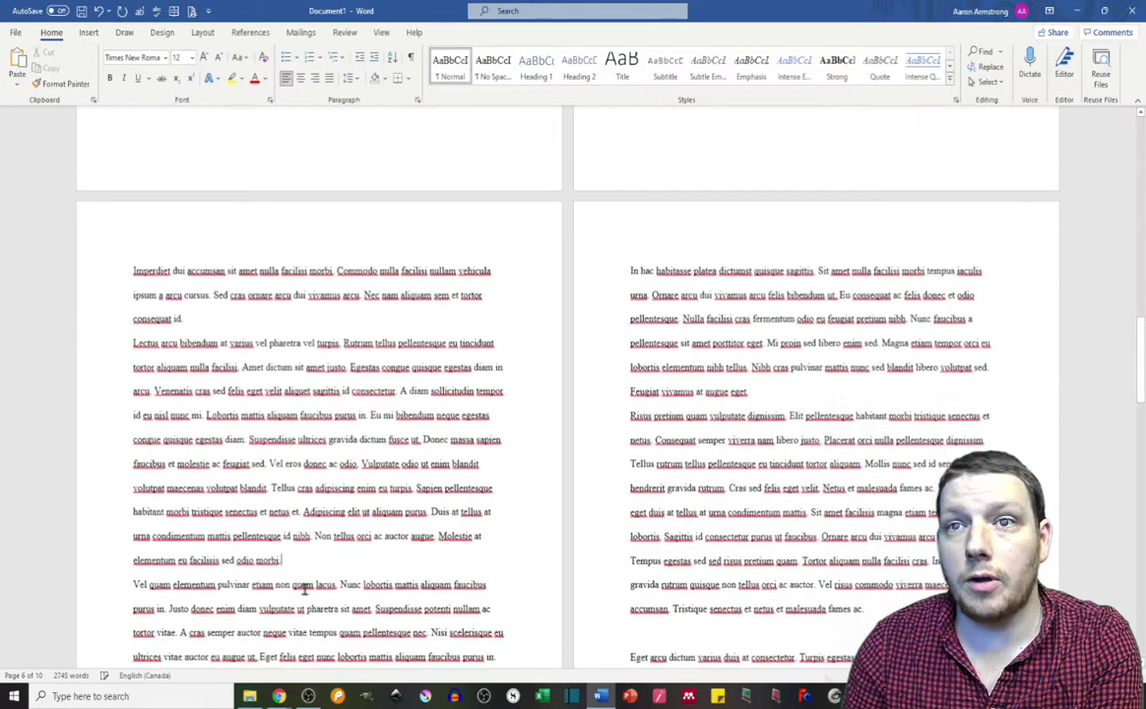
{"action": "scroll", "coordinate": [307, 588], "scroll_direction": "down", "scroll_amount": 2}
{"action": "left_click", "coordinate": [633, 435]}
{"action": "key", "text": "BackSpace"}
{"action": "scroll", "coordinate": [625, 492], "scroll_direction": "down", "scroll_amount": 5}
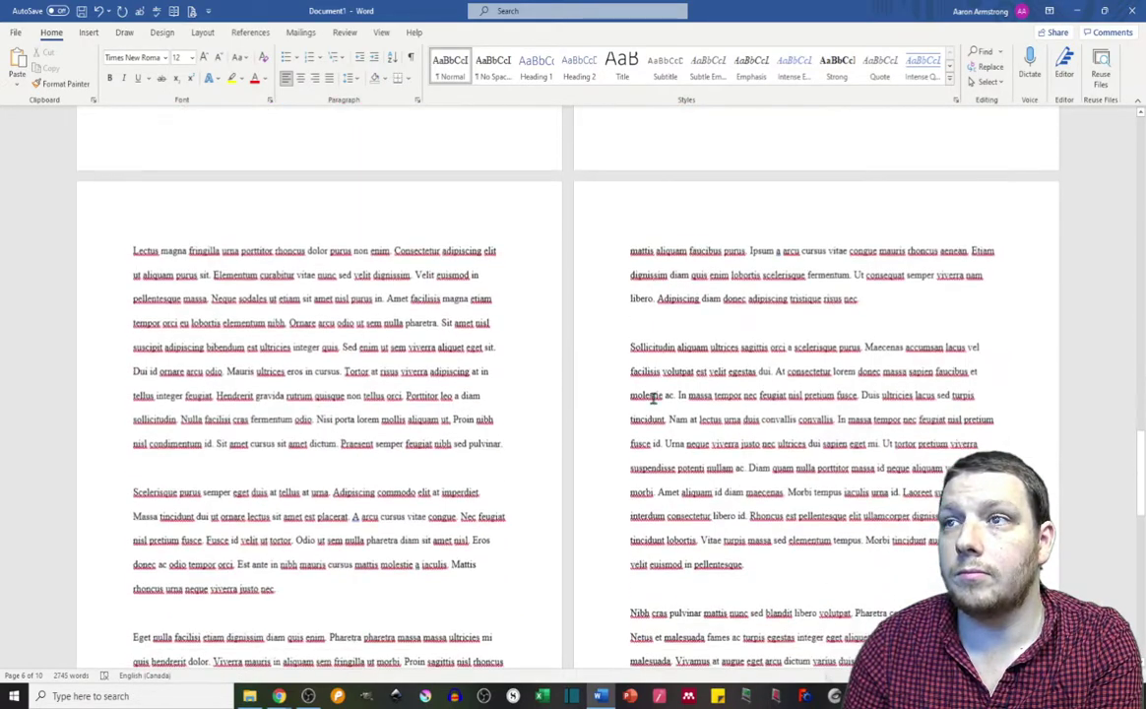
{"action": "left_click", "coordinate": [658, 318]}
{"action": "key", "text": "BackSpace"}
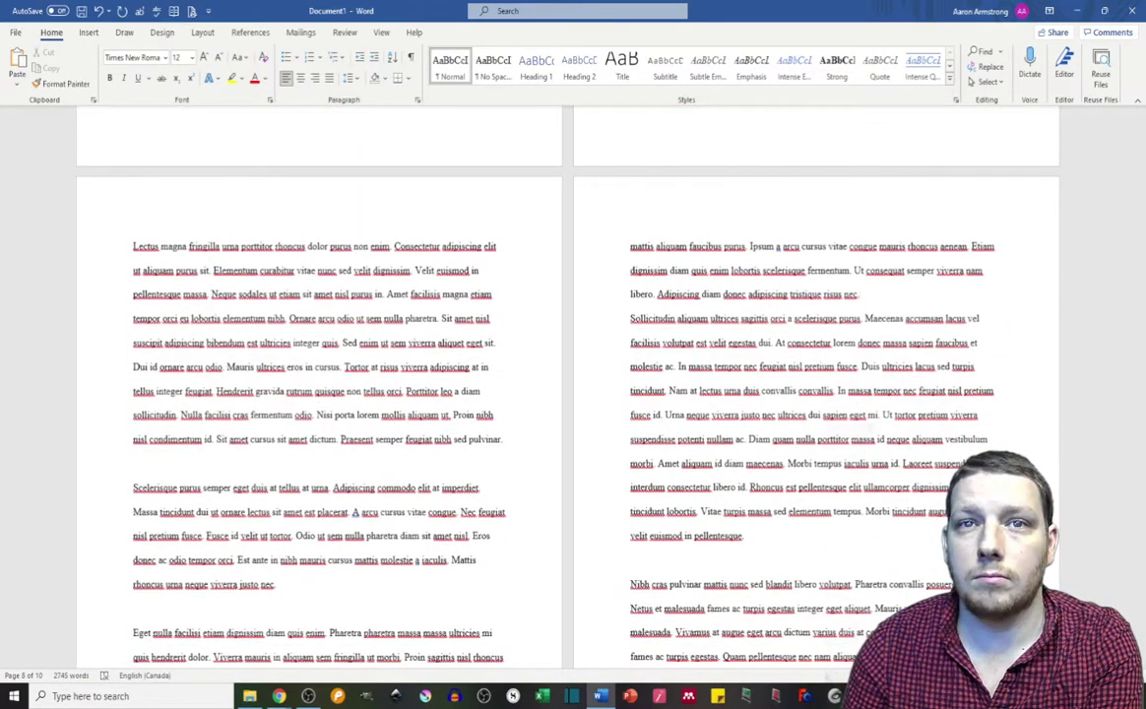
{"action": "key", "text": "ctrl+Home"}
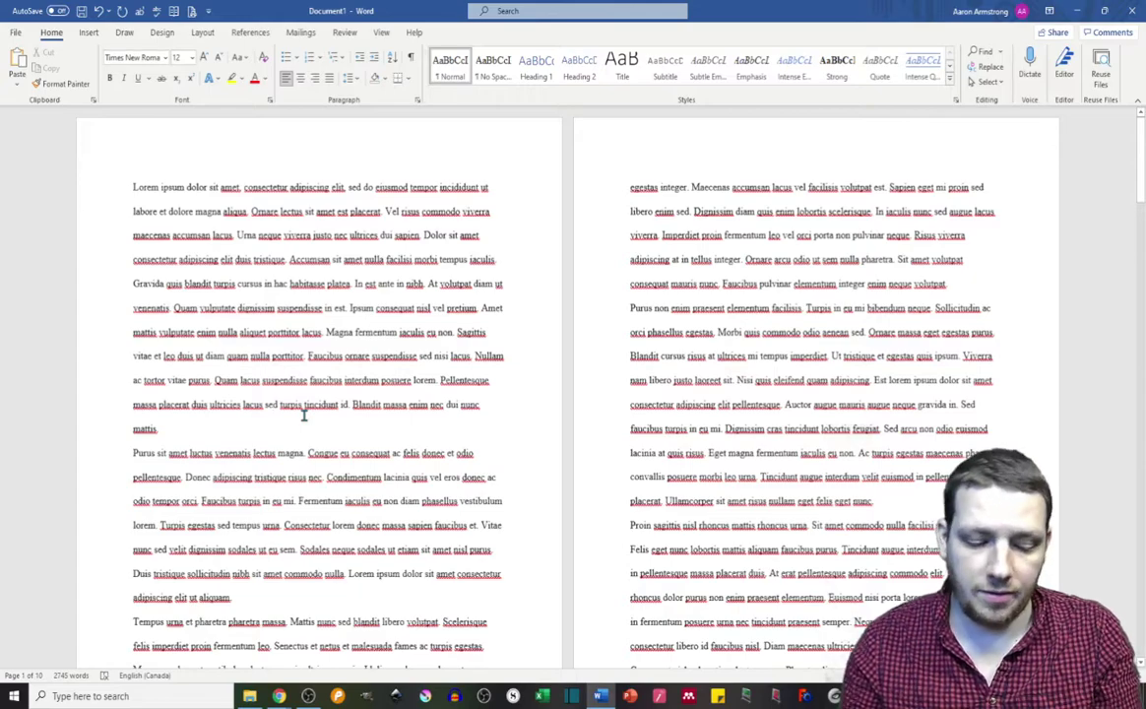
Apply a 1.27 cm First line special indent to all text in the Paragraph dialog
{"action": "key", "text": "ctrl+a"}
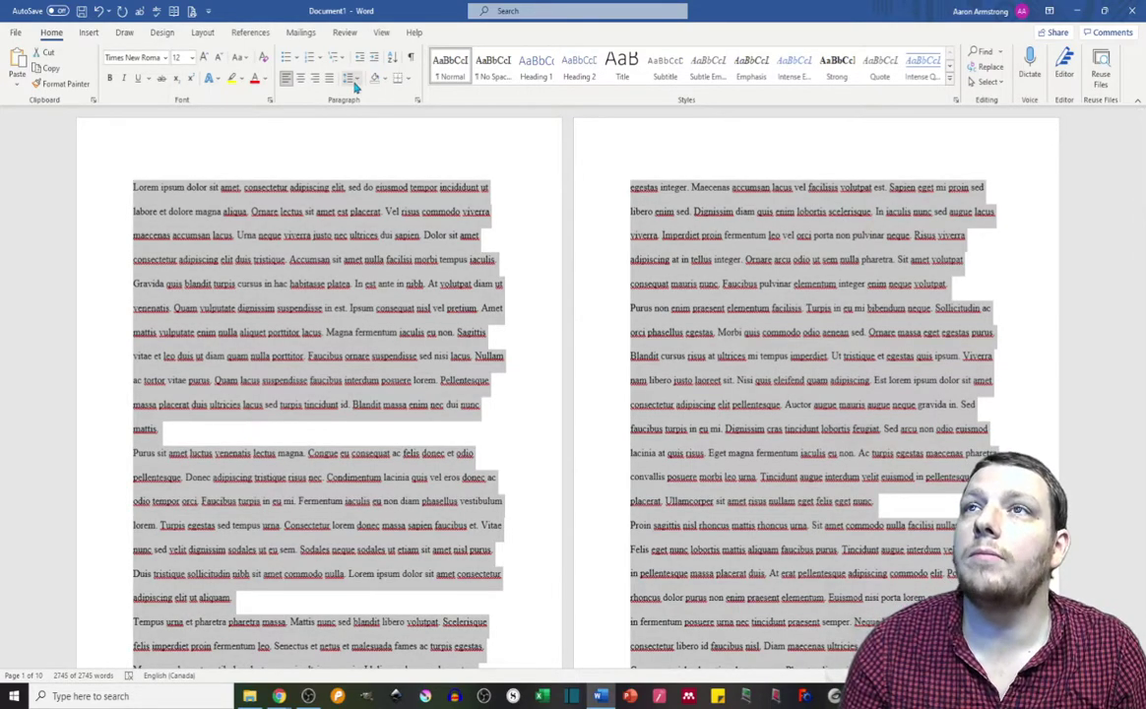
{"action": "left_click", "coordinate": [417, 100]}
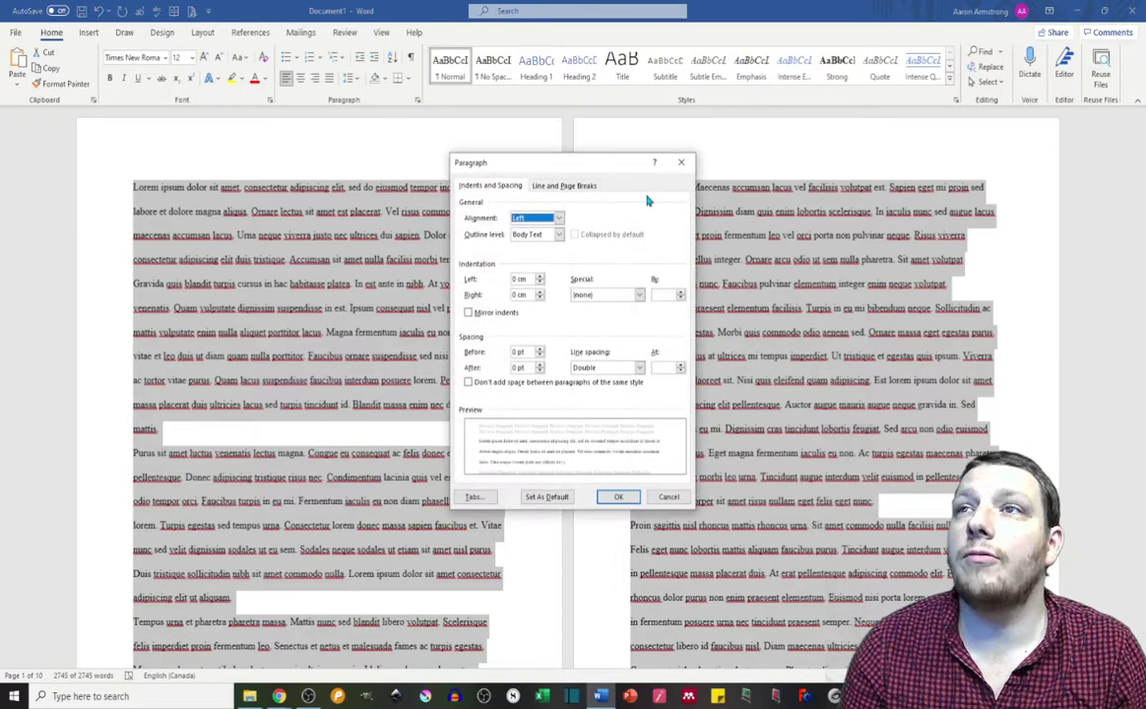
{"action": "left_click", "coordinate": [584, 295]}
{"action": "left_click", "coordinate": [587, 315]}
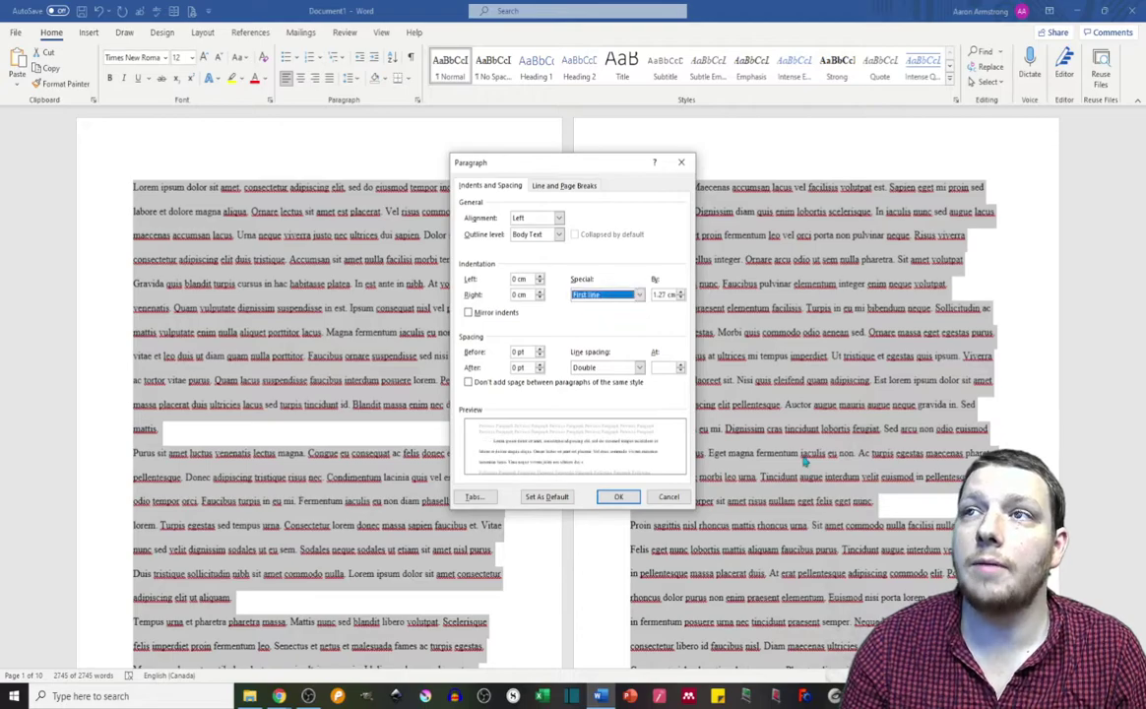
{"action": "left_click", "coordinate": [619, 497]}
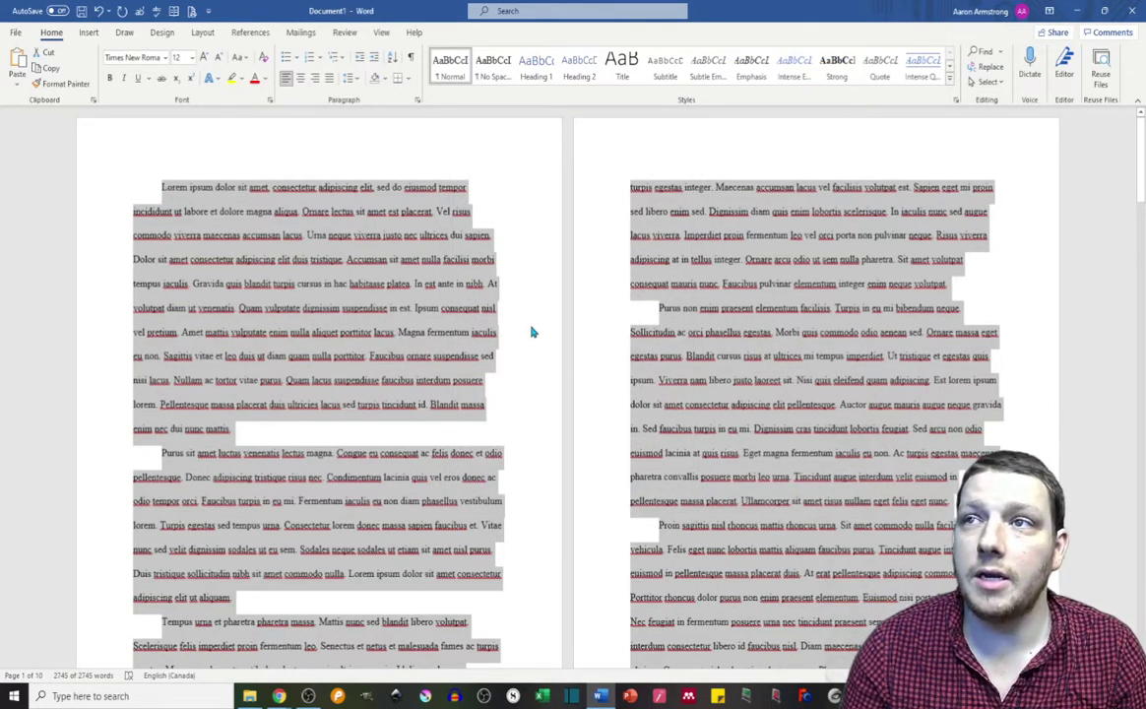
Restore the first paragraph's indent with Tab and dismiss the AutoCorrect options popup
{"action": "left_click", "coordinate": [517, 224]}
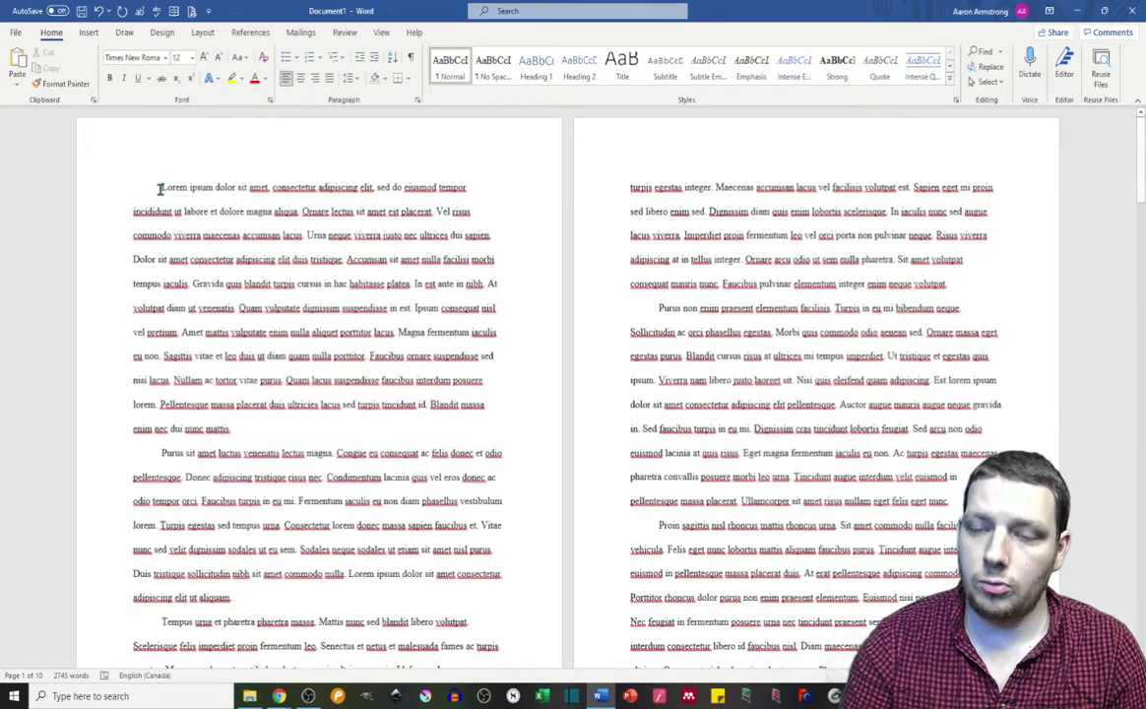
{"action": "key", "text": "BackSpace"}
{"action": "key", "text": "Tab"}
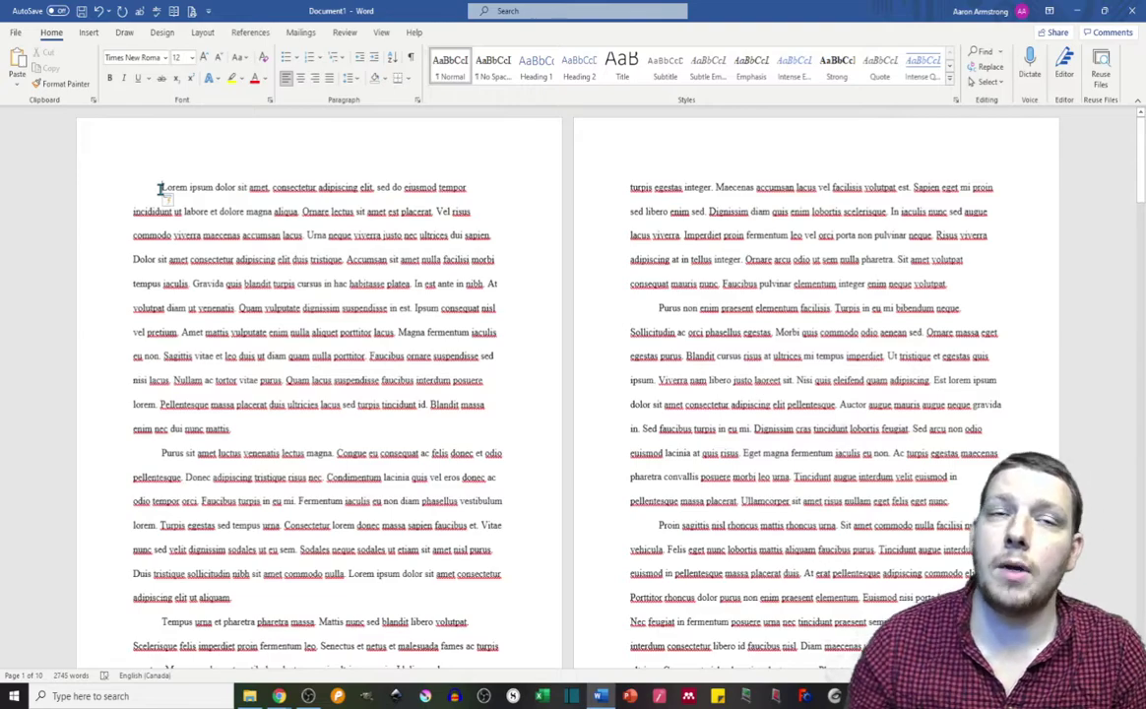
{"action": "left_click", "coordinate": [555, 308]}
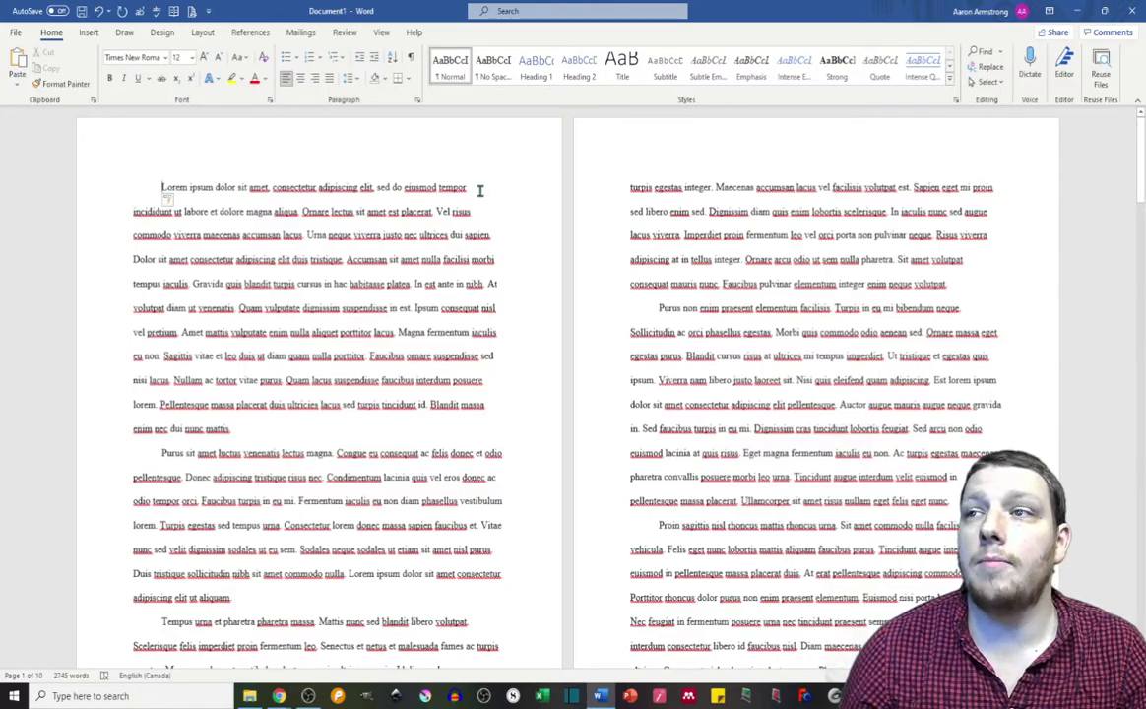
Insert a page break before 'Lorem' so the text starts on page 2
{"action": "scroll", "coordinate": [443, 197], "scroll_direction": "down", "scroll_amount": 1}
{"action": "scroll", "coordinate": [429, 200], "scroll_direction": "up", "scroll_amount": 1}
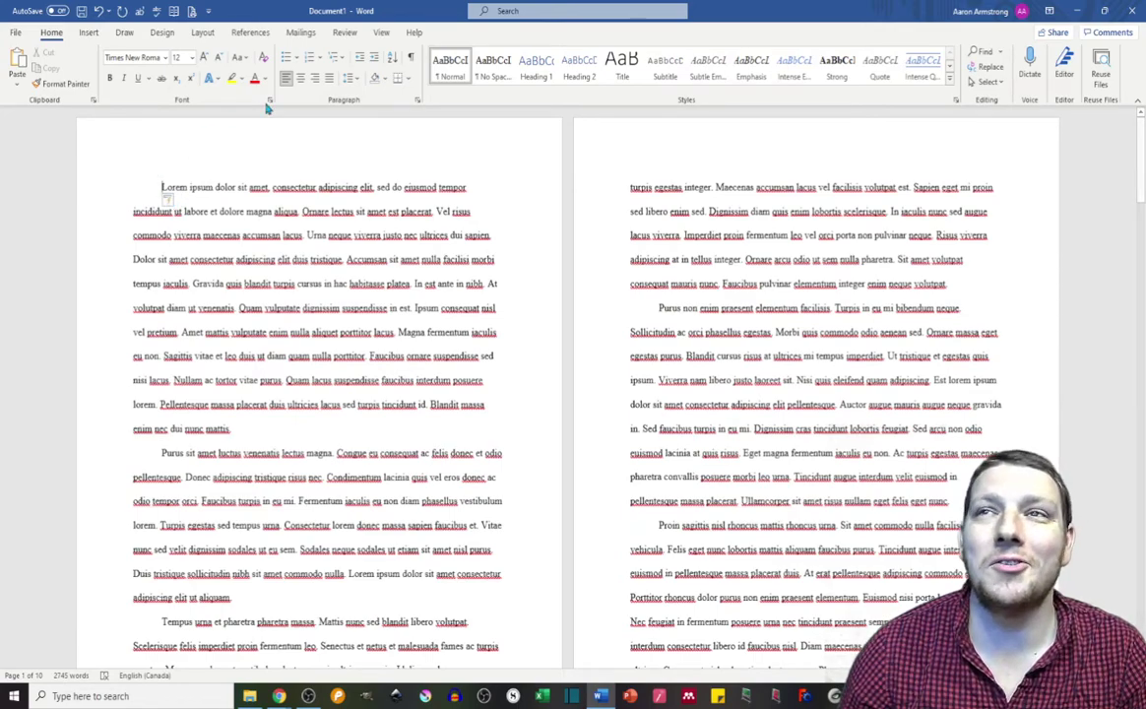
{"action": "left_click", "coordinate": [164, 187]}
{"action": "key", "text": "ctrl+Return"}
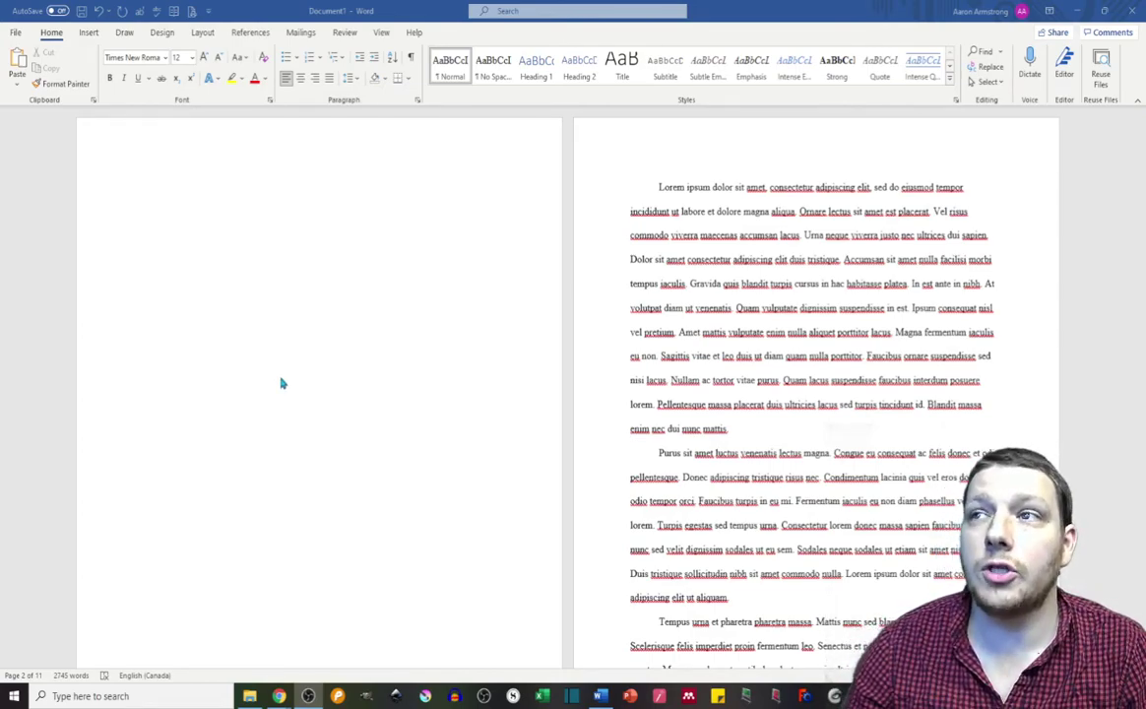
Add Plain Number 3 page numbers at the top right of every page's header
{"action": "left_click", "coordinate": [399, 302]}
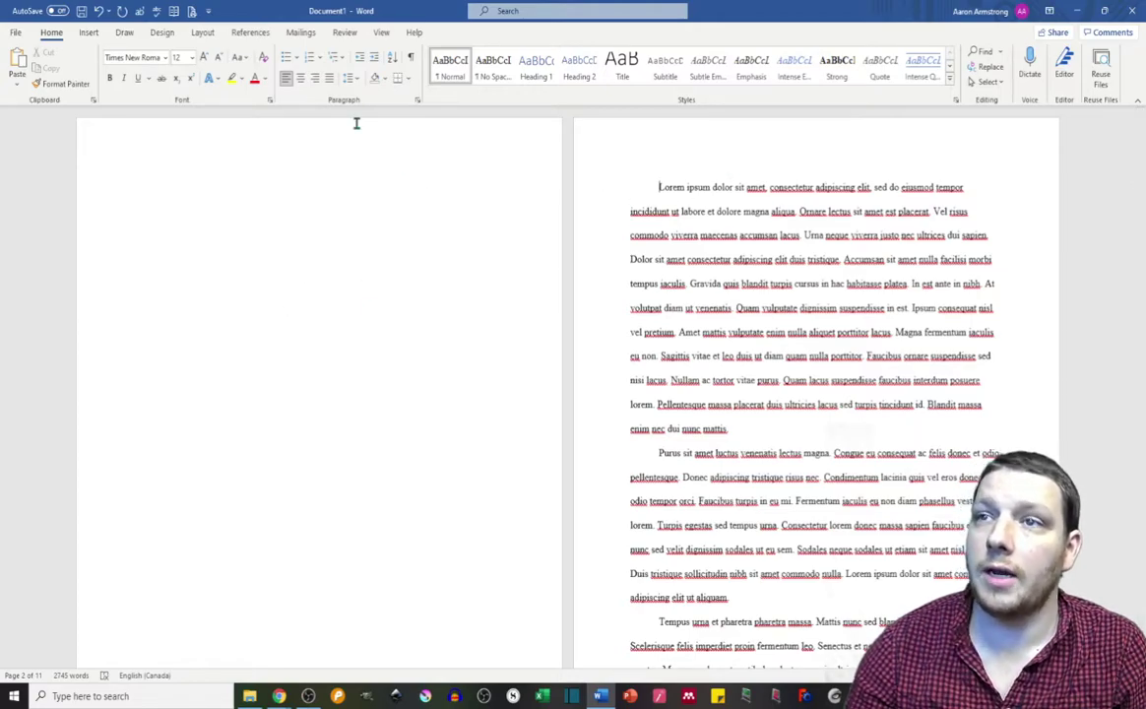
{"action": "left_click", "coordinate": [367, 287]}
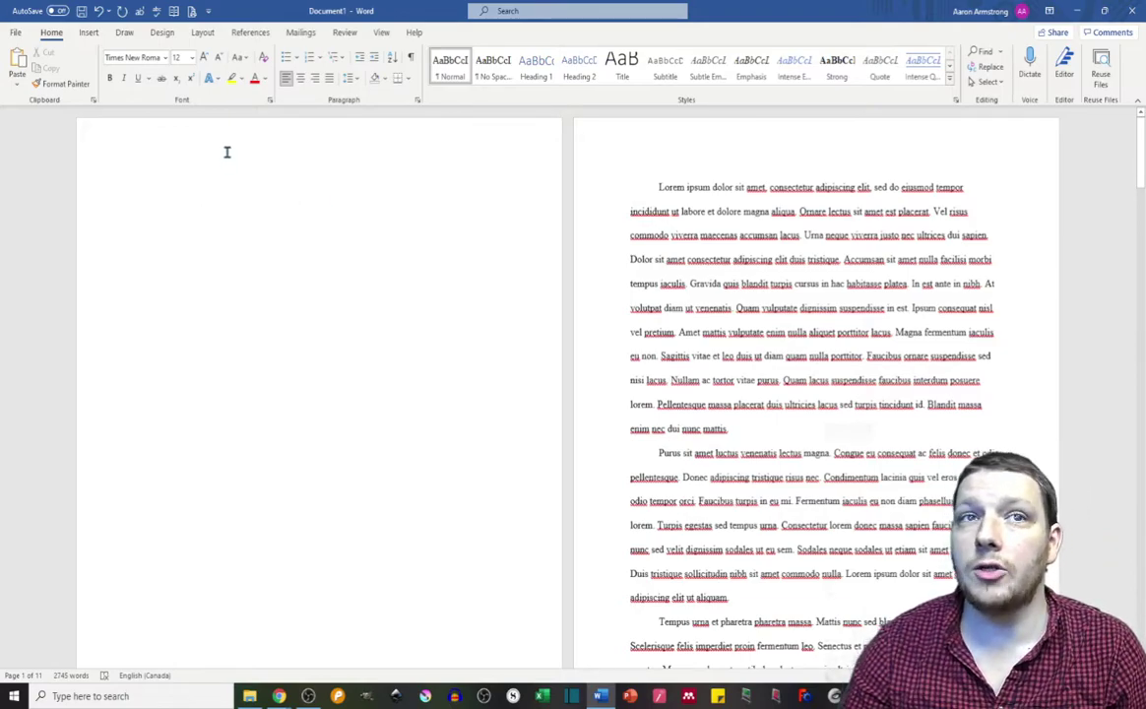
{"action": "double_click", "coordinate": [255, 126]}
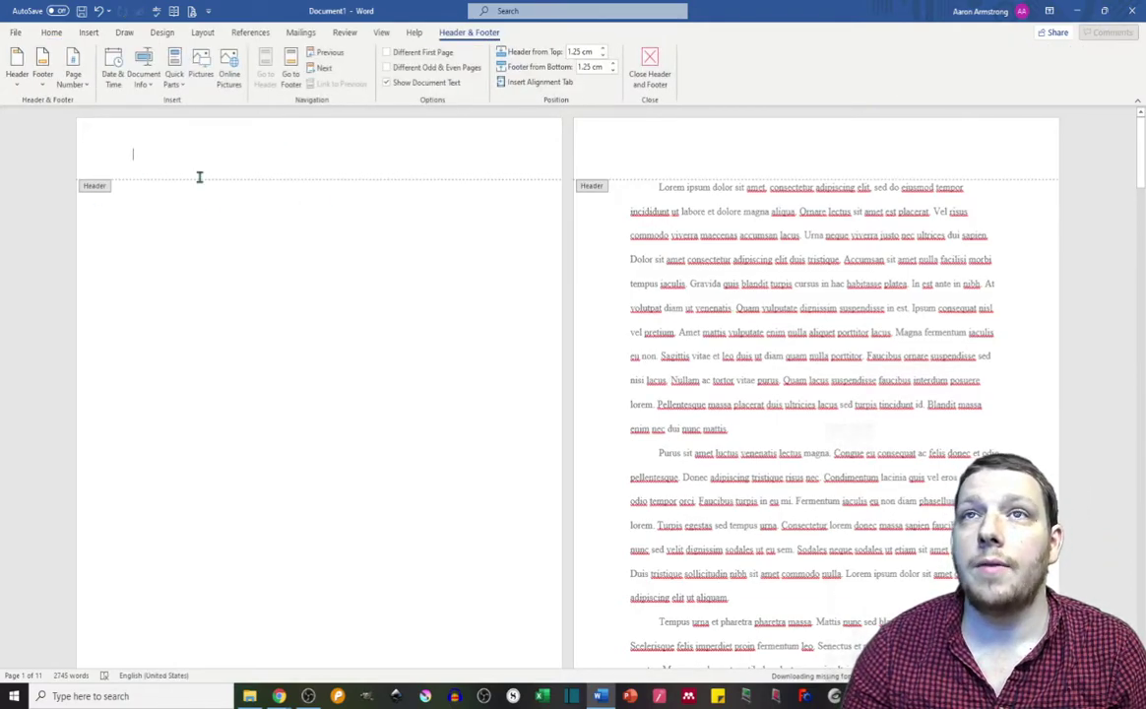
{"action": "left_click", "coordinate": [79, 83]}
{"action": "mouse_move", "coordinate": [96, 108]}
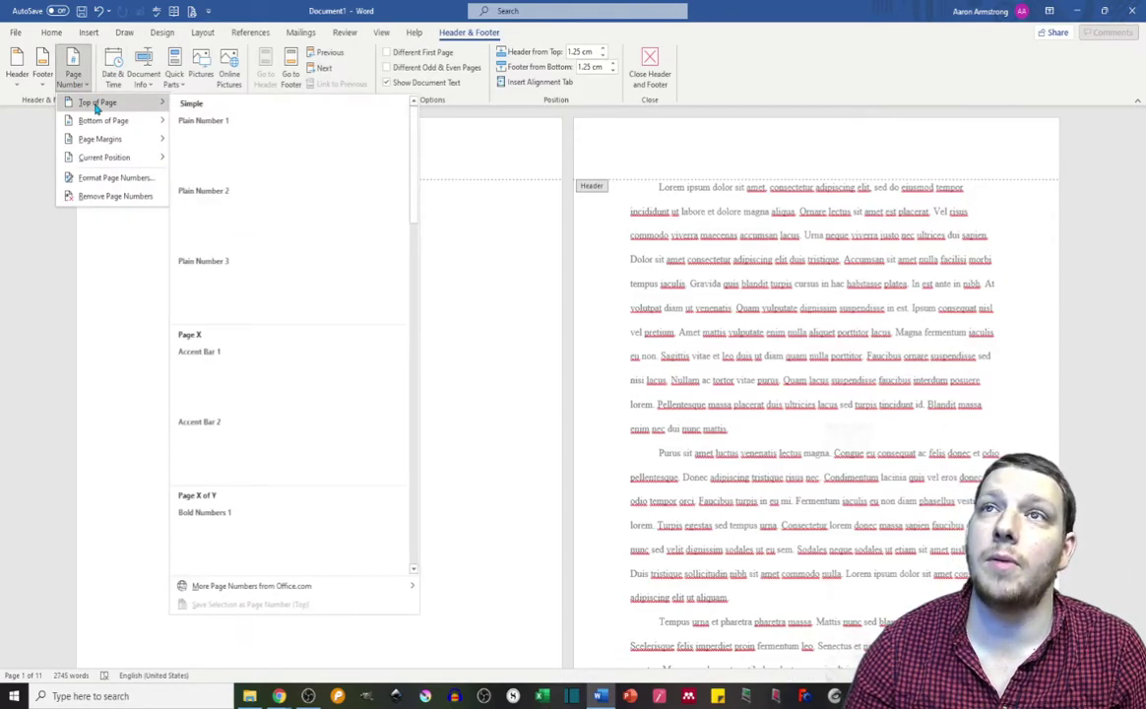
{"action": "left_click", "coordinate": [242, 274]}
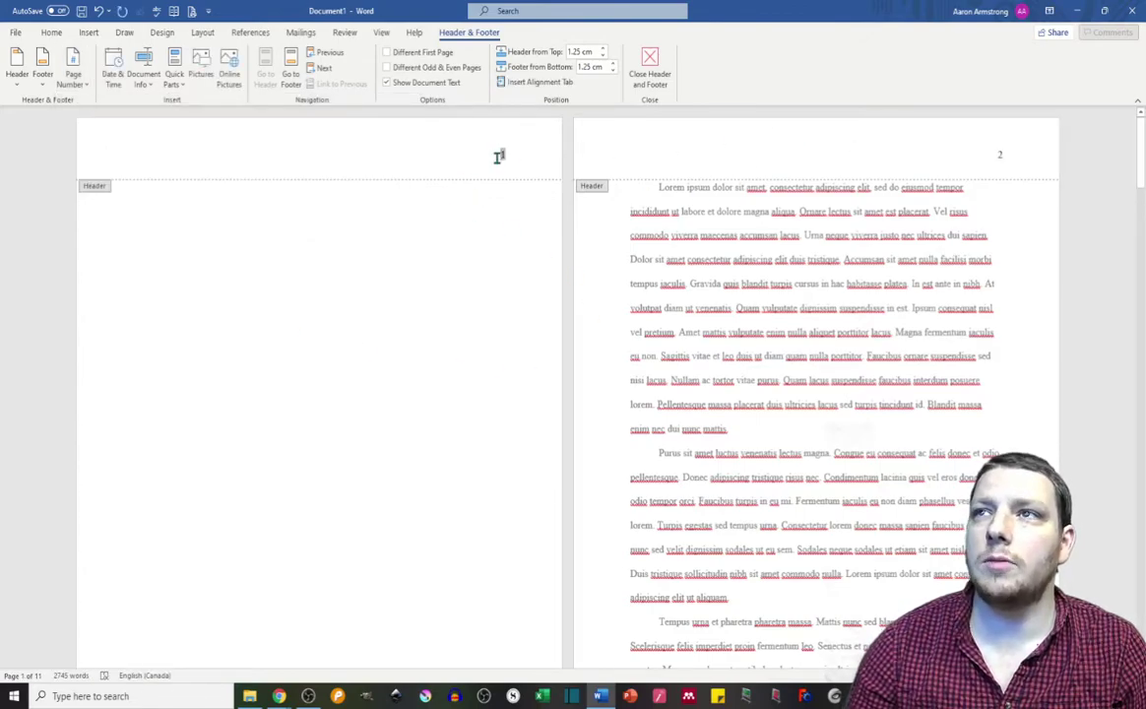
Type 'Lastname' before the header page number and return to the body text
{"action": "left_click", "coordinate": [990, 146]}
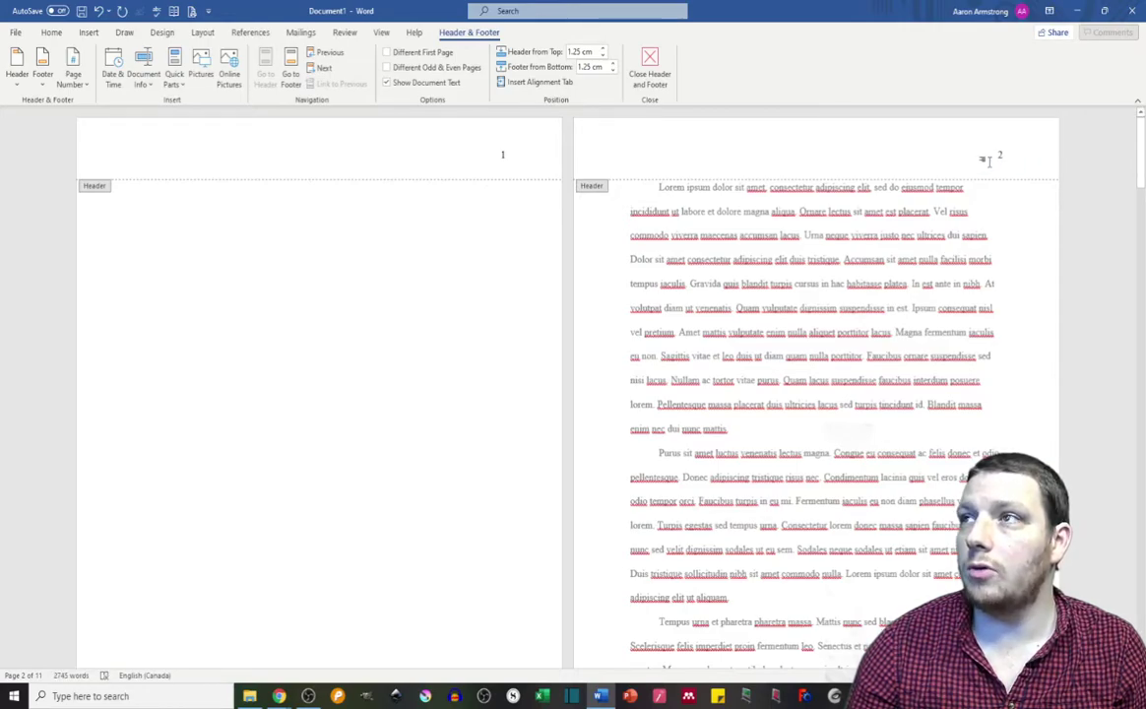
{"action": "double_click", "coordinate": [999, 154]}
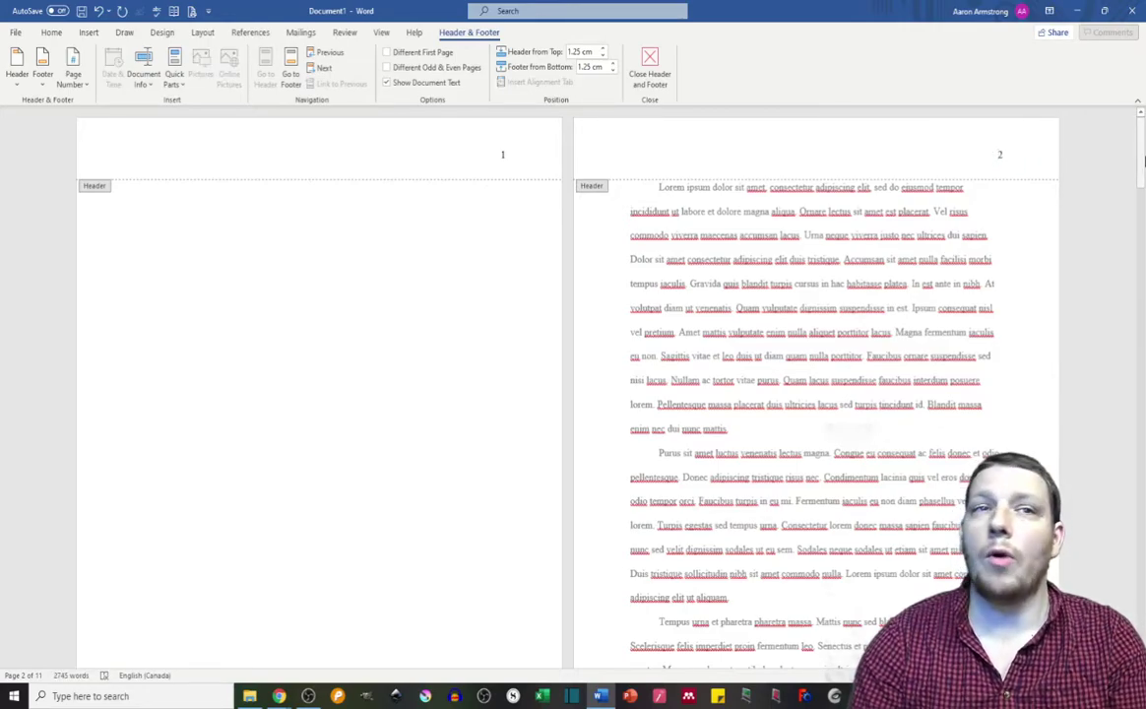
{"action": "type", "text": "Yoyr"}
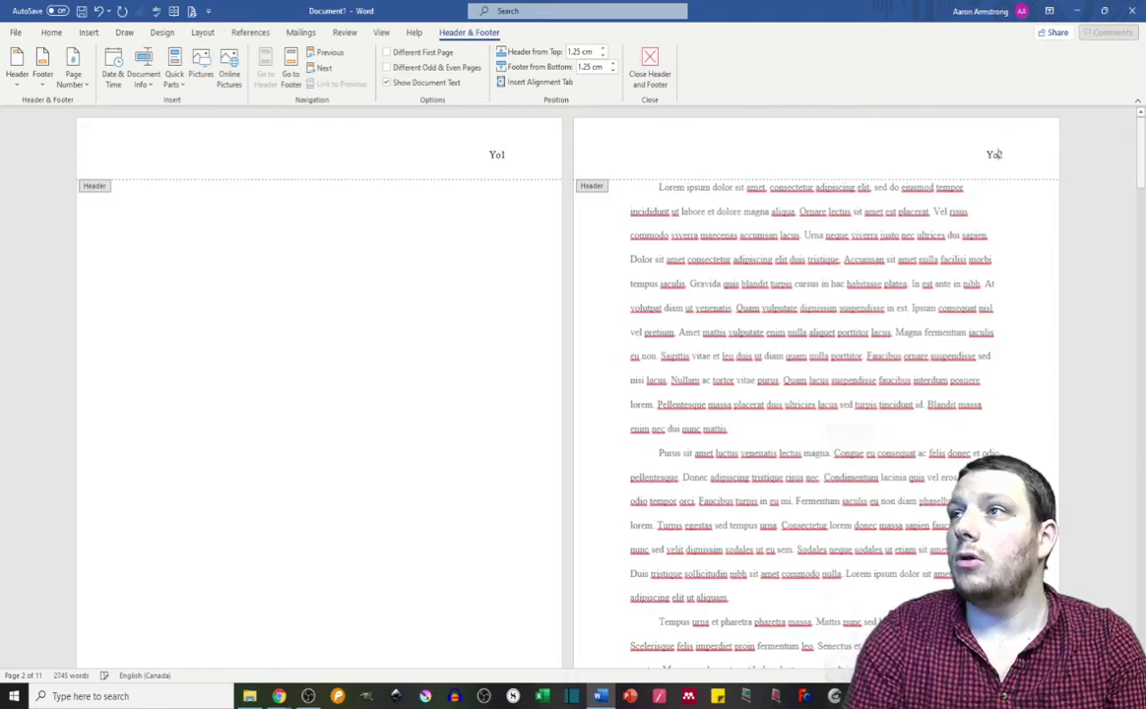
{"action": "key", "text": "BackSpace"}
{"action": "key", "text": "BackSpace"}
{"action": "type", "text": "Lastname 1"}
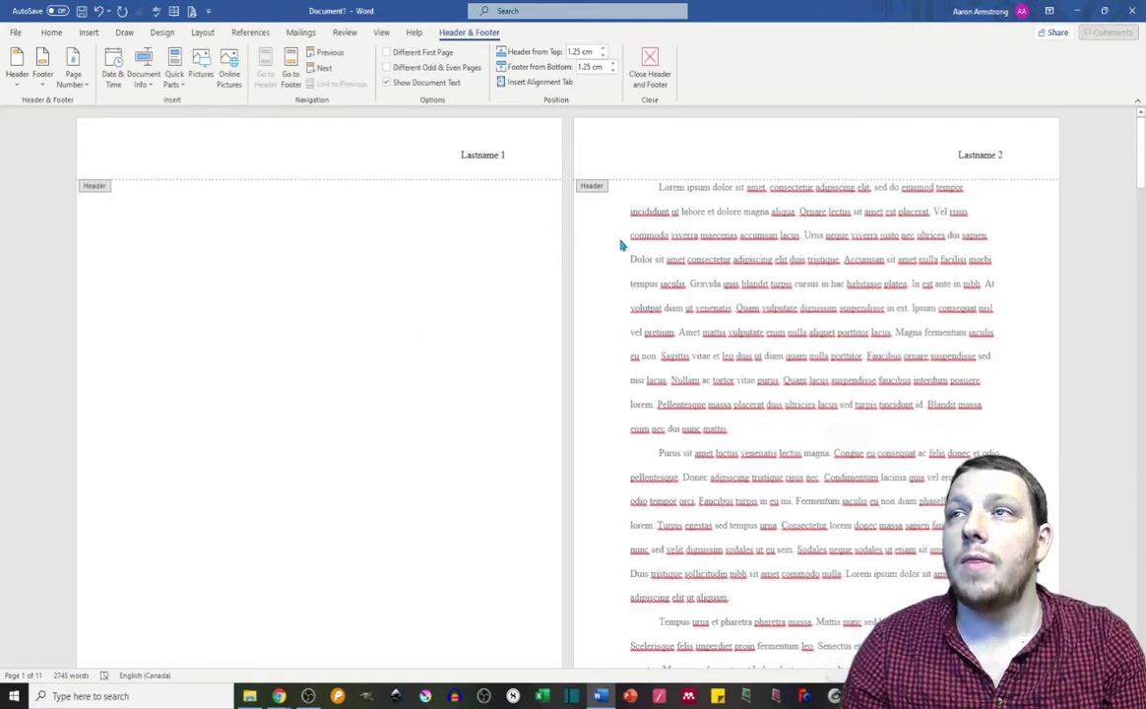
{"action": "double_click", "coordinate": [386, 325]}
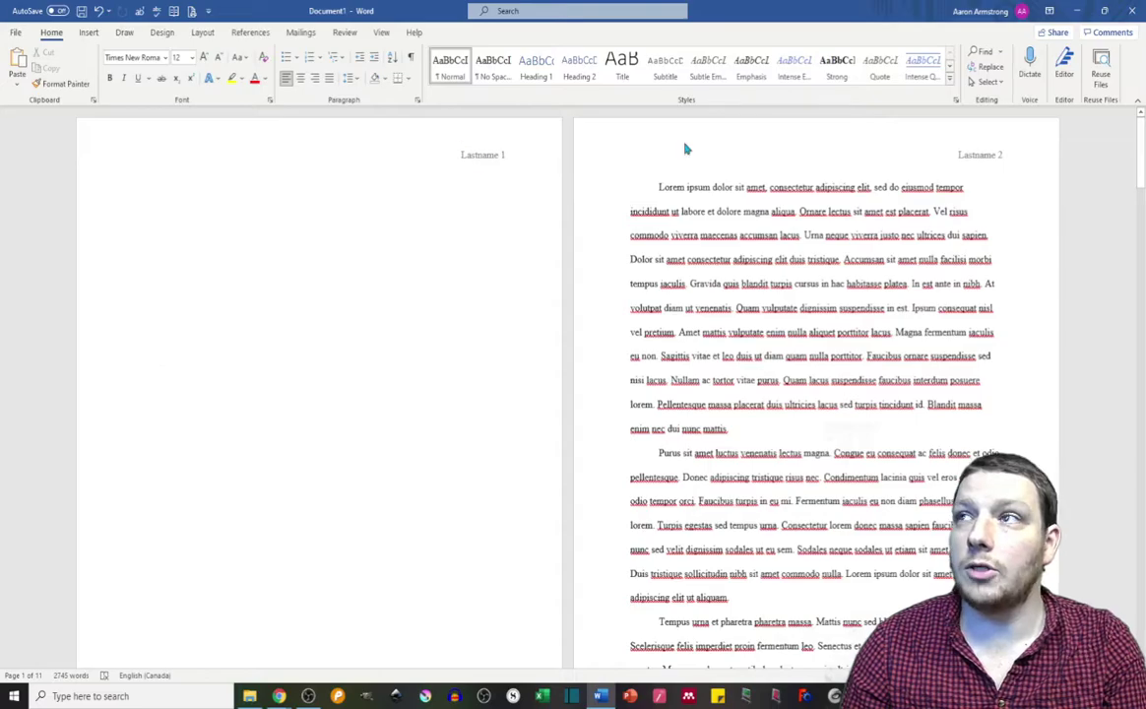
Enable Different First Page so the title page header stays blank
{"action": "scroll", "coordinate": [978, 145], "scroll_direction": "down", "scroll_amount": 5}
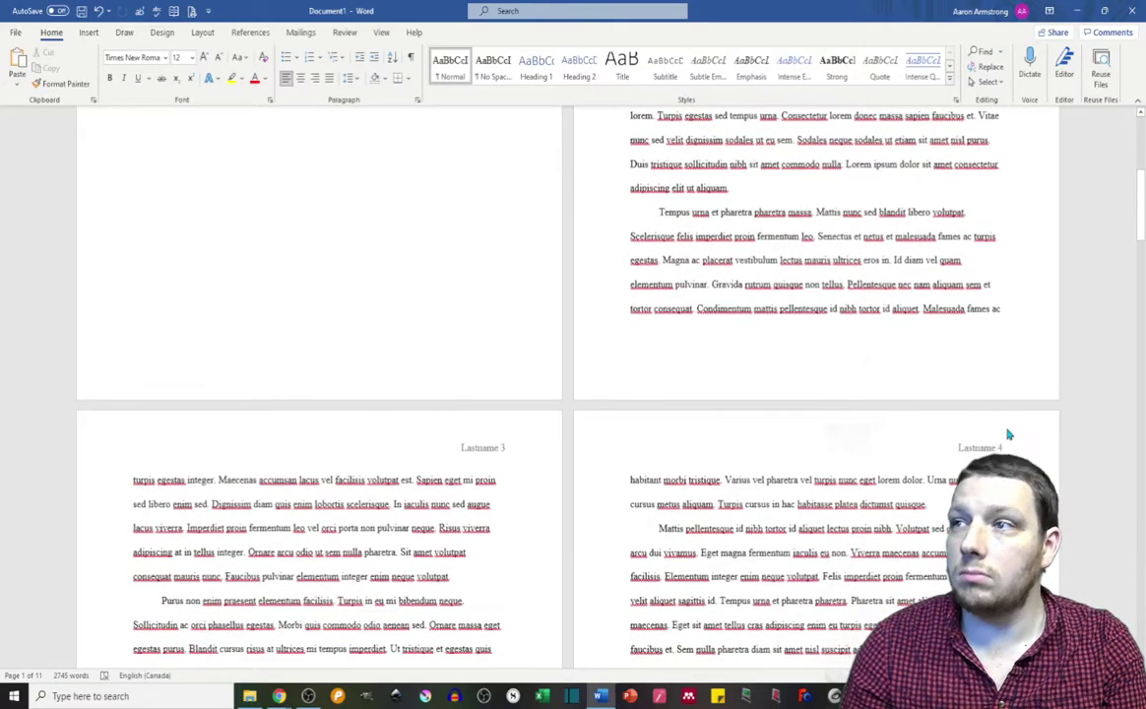
{"action": "scroll", "coordinate": [533, 384], "scroll_direction": "down", "scroll_amount": 3}
{"action": "scroll", "coordinate": [762, 448], "scroll_direction": "up", "scroll_amount": 8}
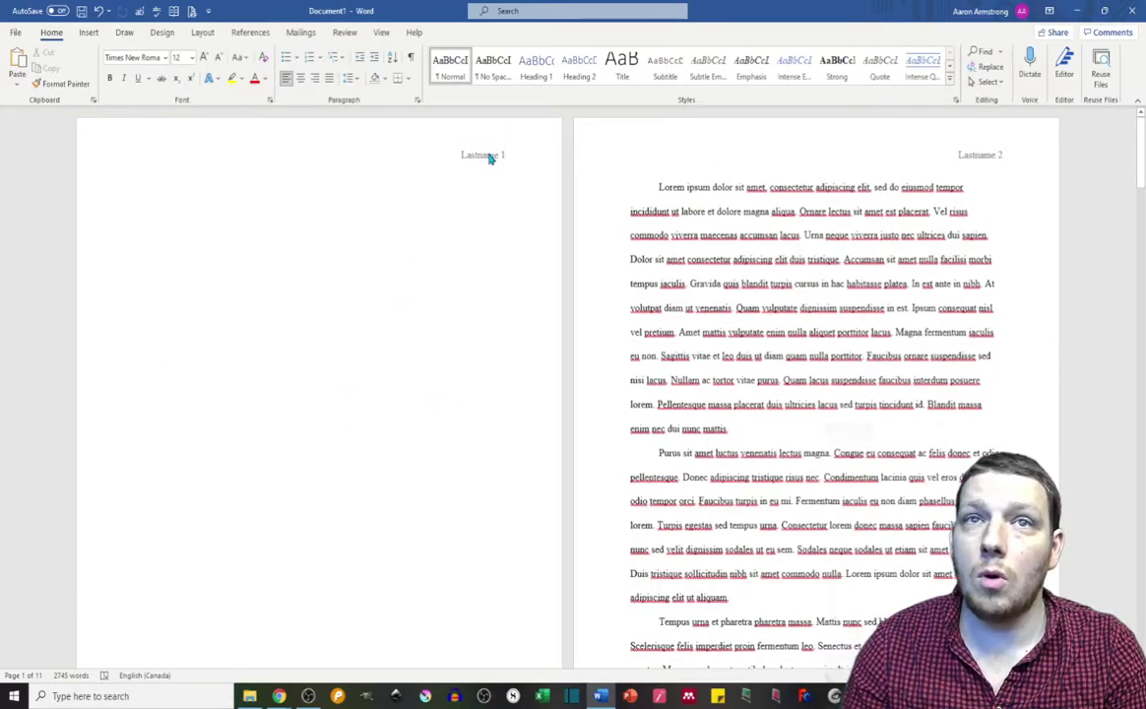
{"action": "double_click", "coordinate": [374, 357]}
{"action": "double_click", "coordinate": [367, 162]}
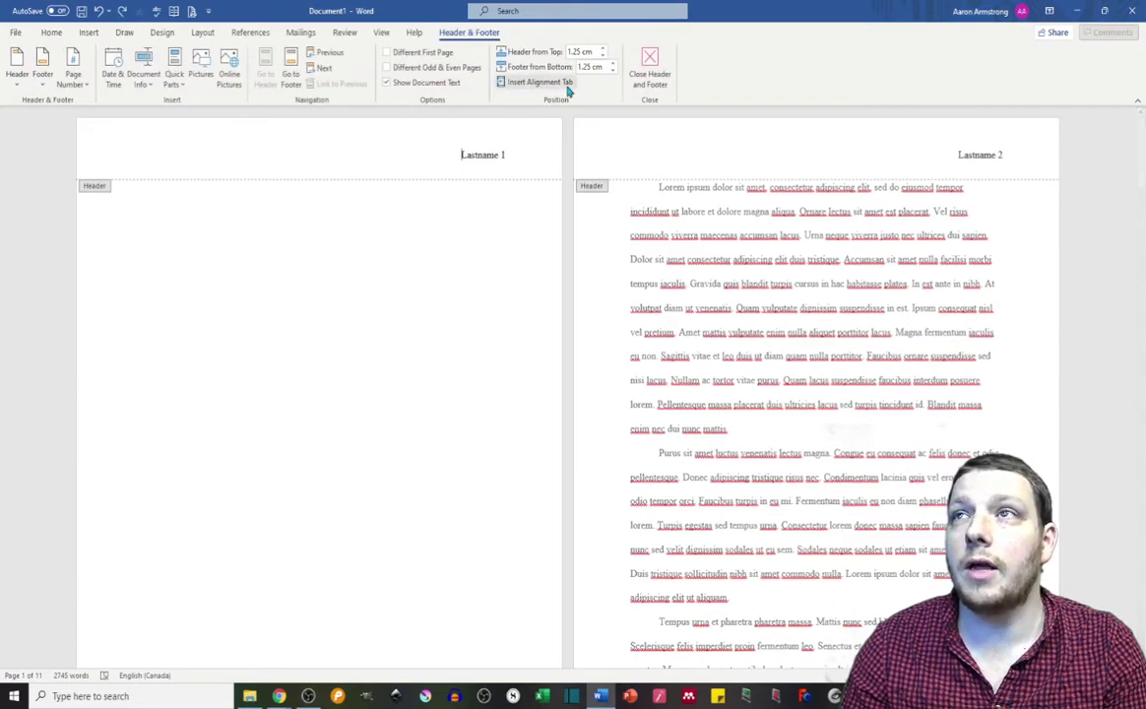
{"action": "left_click", "coordinate": [387, 52]}
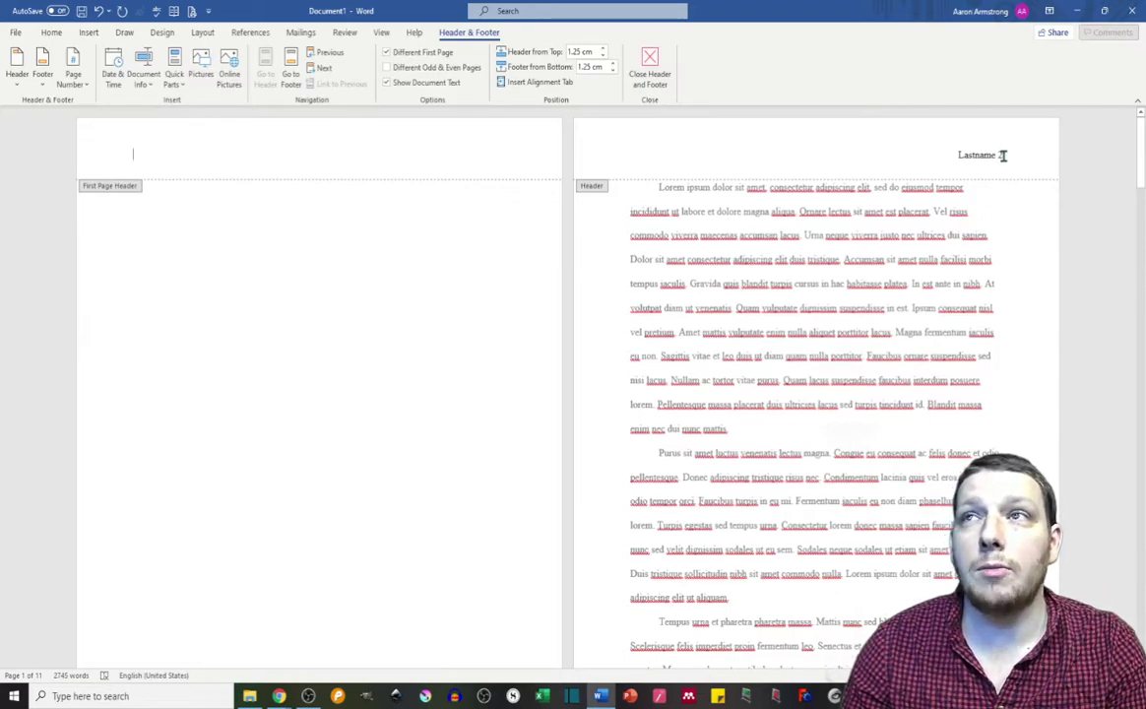
Set page numbering to start at 1 in Format Page Numbers
{"action": "left_click", "coordinate": [79, 80]}
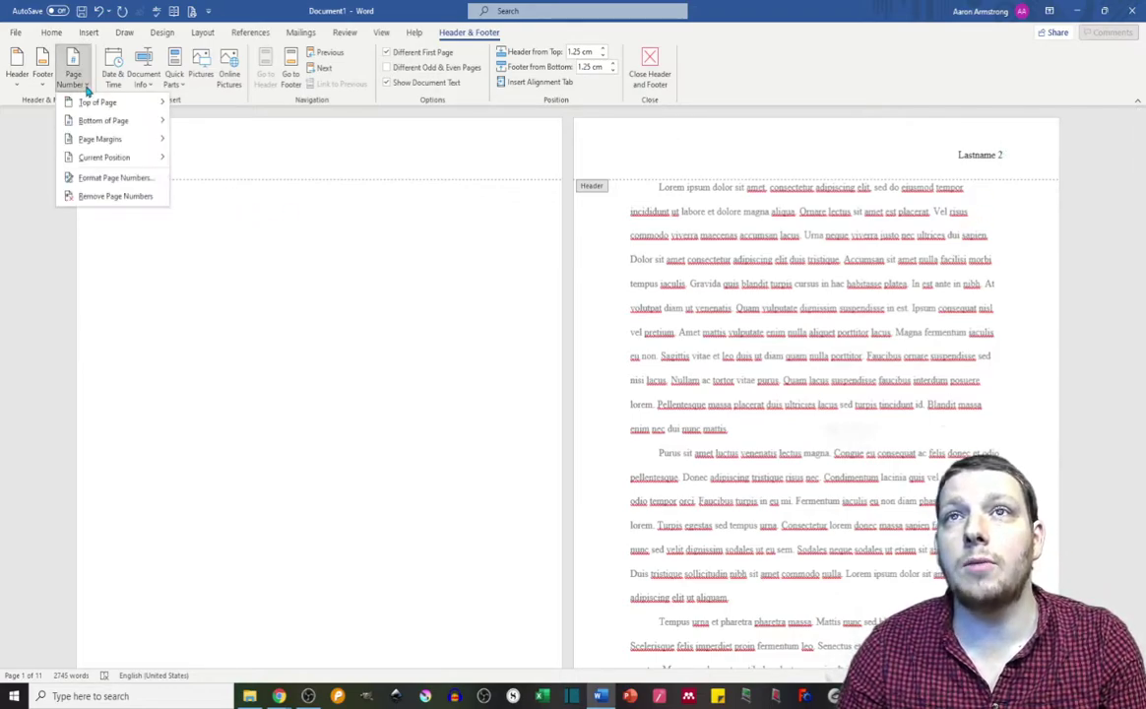
{"action": "left_click", "coordinate": [111, 180]}
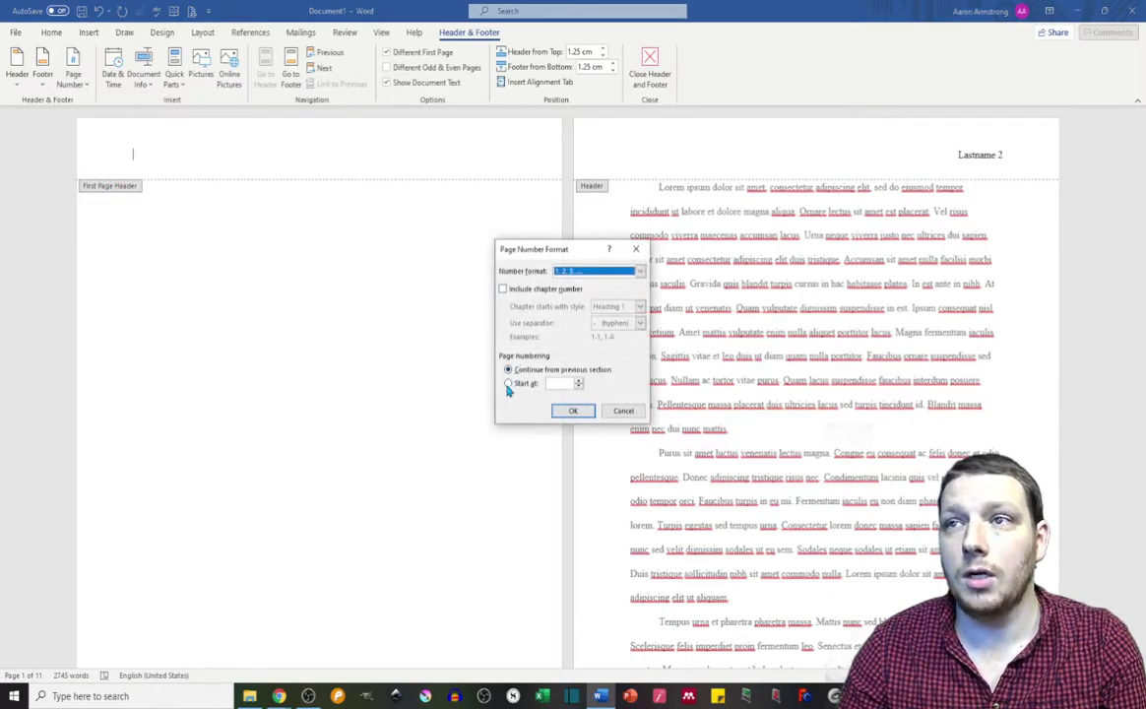
{"action": "left_click", "coordinate": [508, 384]}
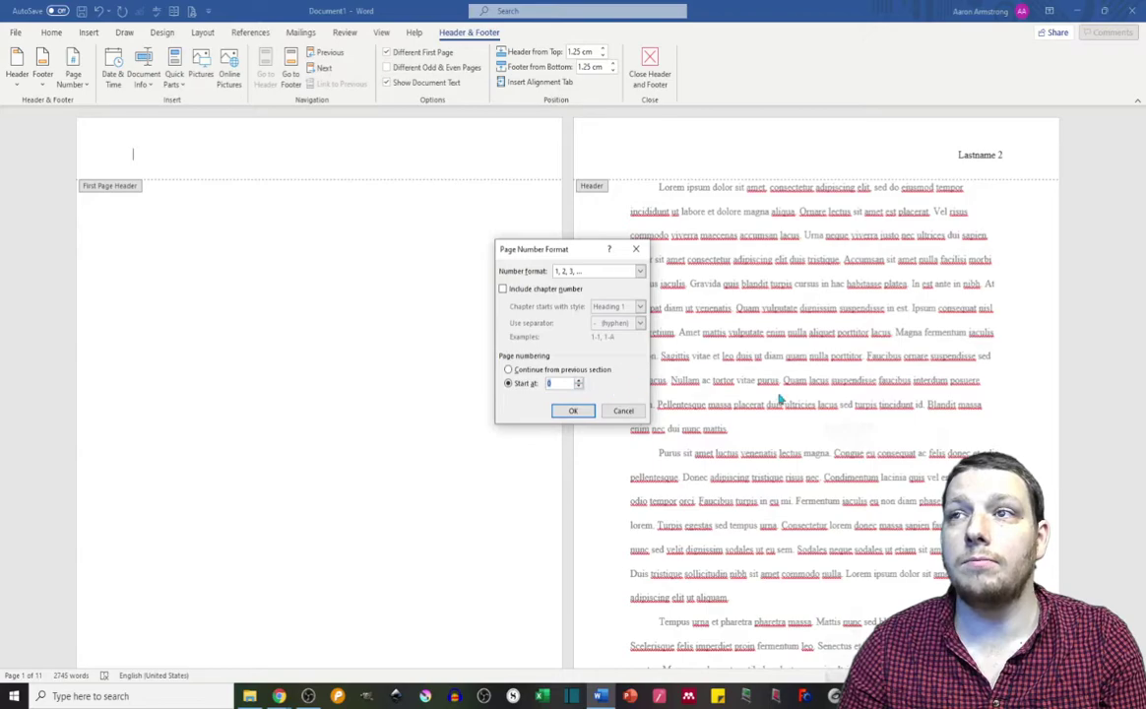
{"action": "left_click", "coordinate": [573, 411]}
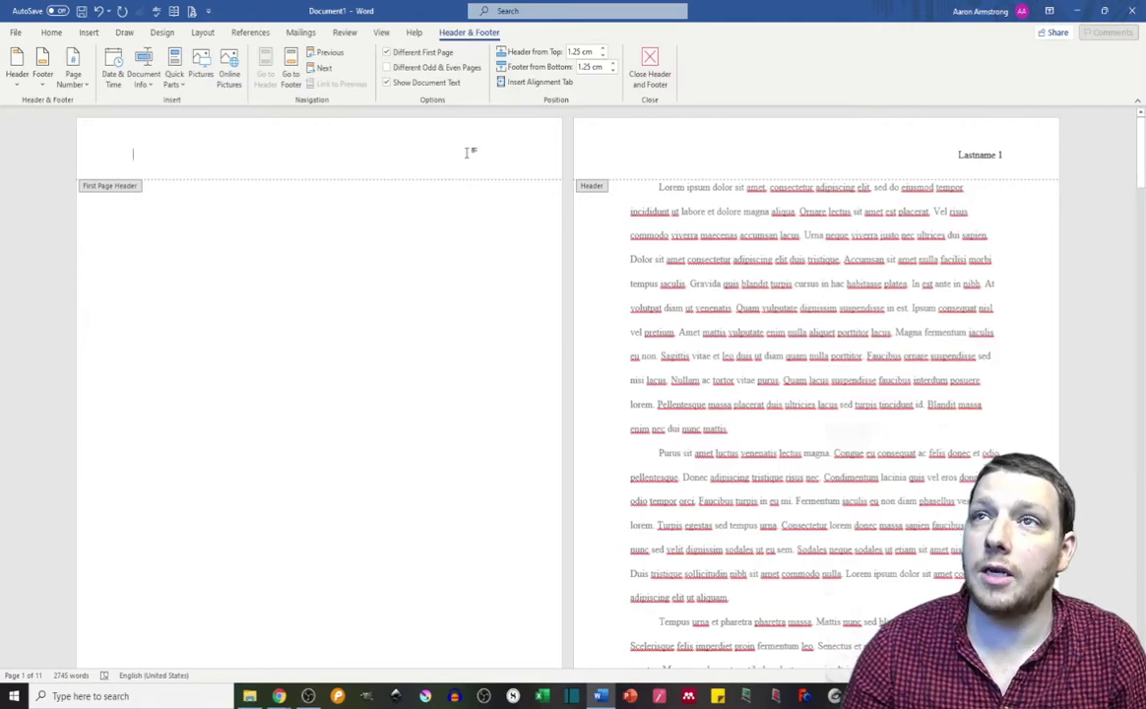
{"action": "scroll", "coordinate": [402, 509], "scroll_direction": "down", "scroll_amount": 4}
{"action": "scroll", "coordinate": [588, 385], "scroll_direction": "up", "scroll_amount": 2}
{"action": "scroll", "coordinate": [588, 385], "scroll_direction": "up", "scroll_amount": 3}
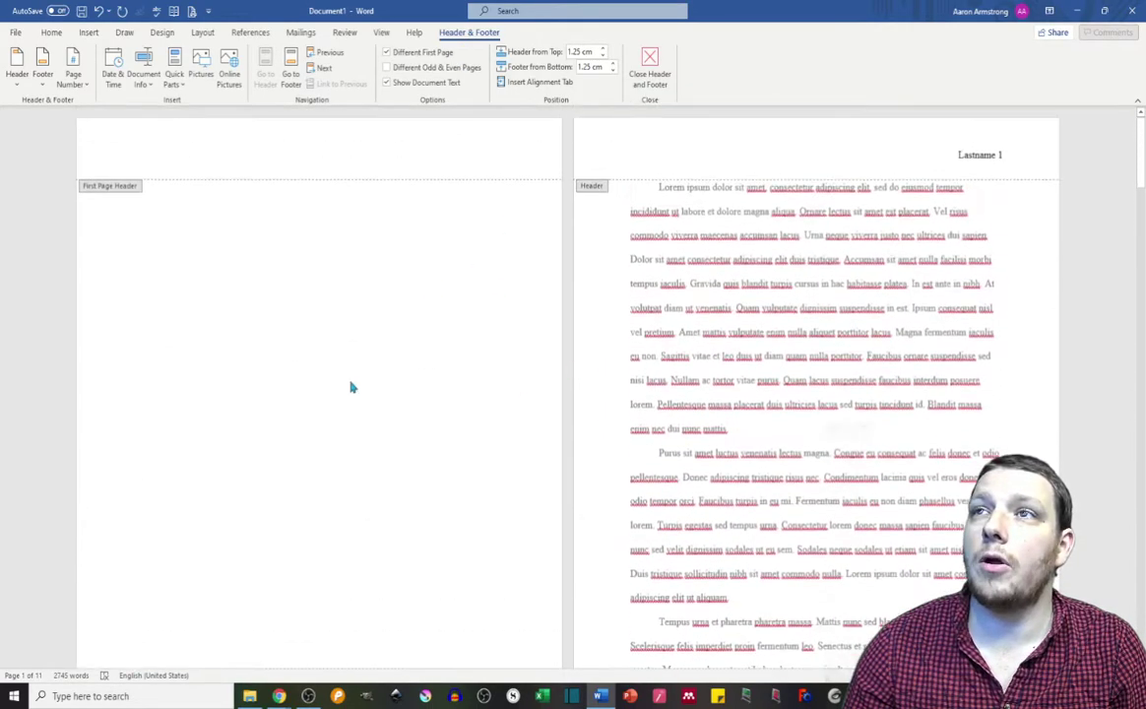
Close the header and confirm the Font and Paragraph settings unchanged
{"action": "double_click", "coordinate": [351, 384]}
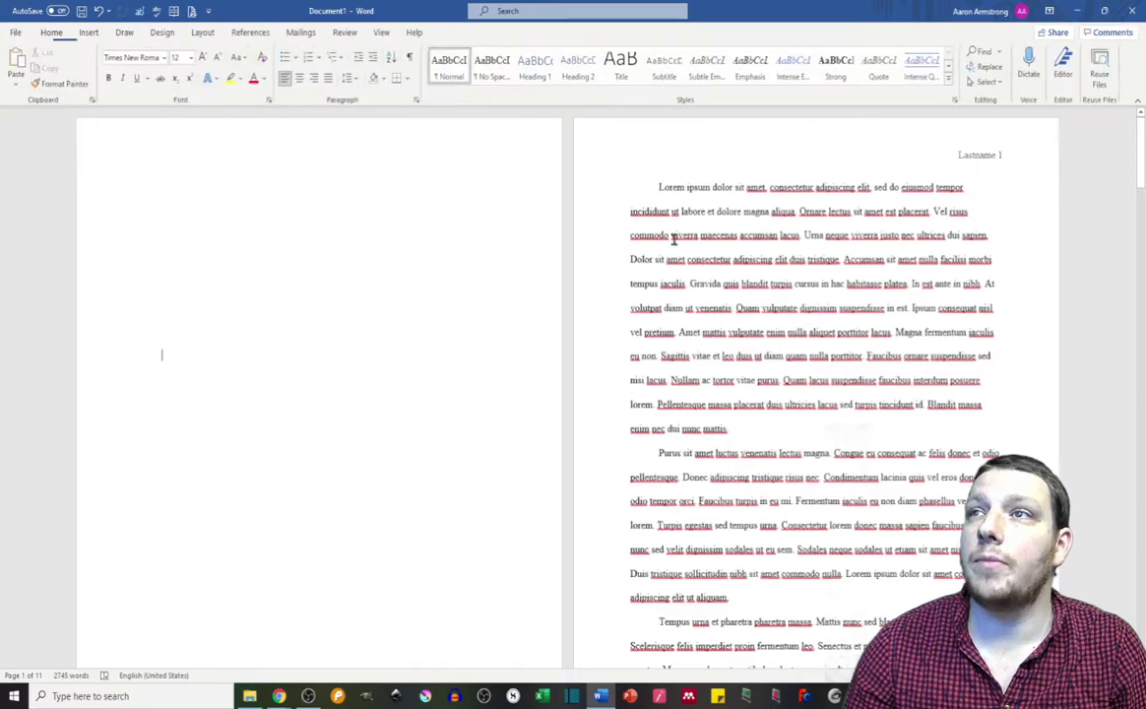
{"action": "left_click", "coordinate": [270, 101]}
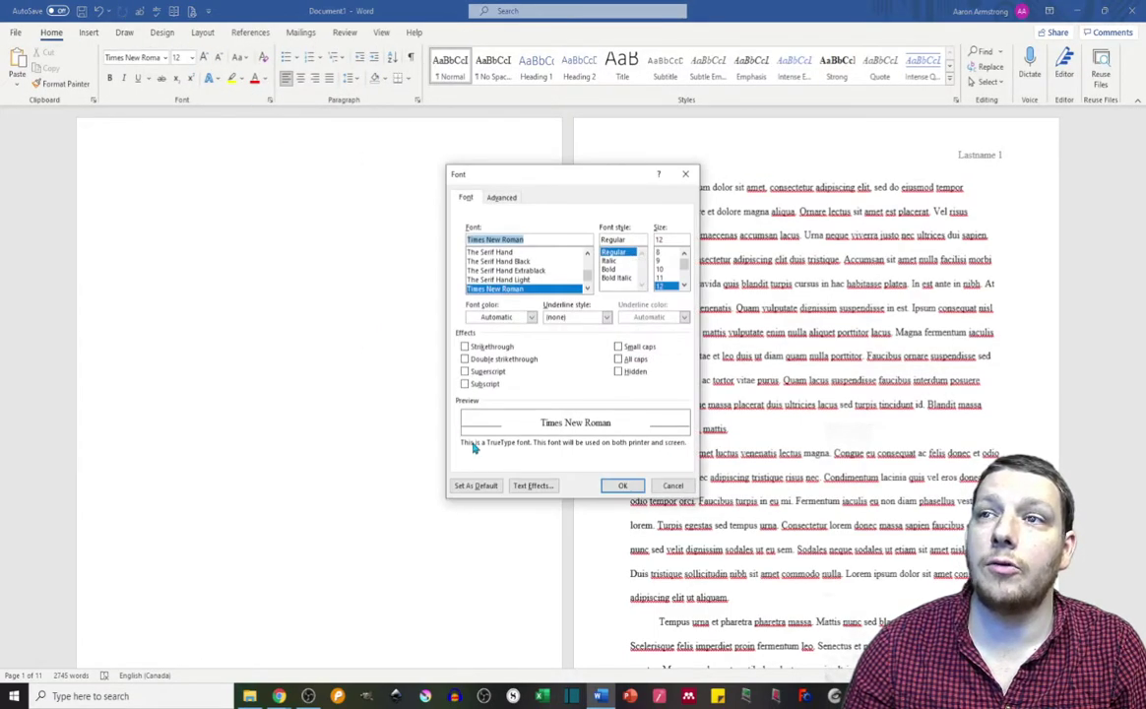
{"action": "left_click", "coordinate": [619, 486]}
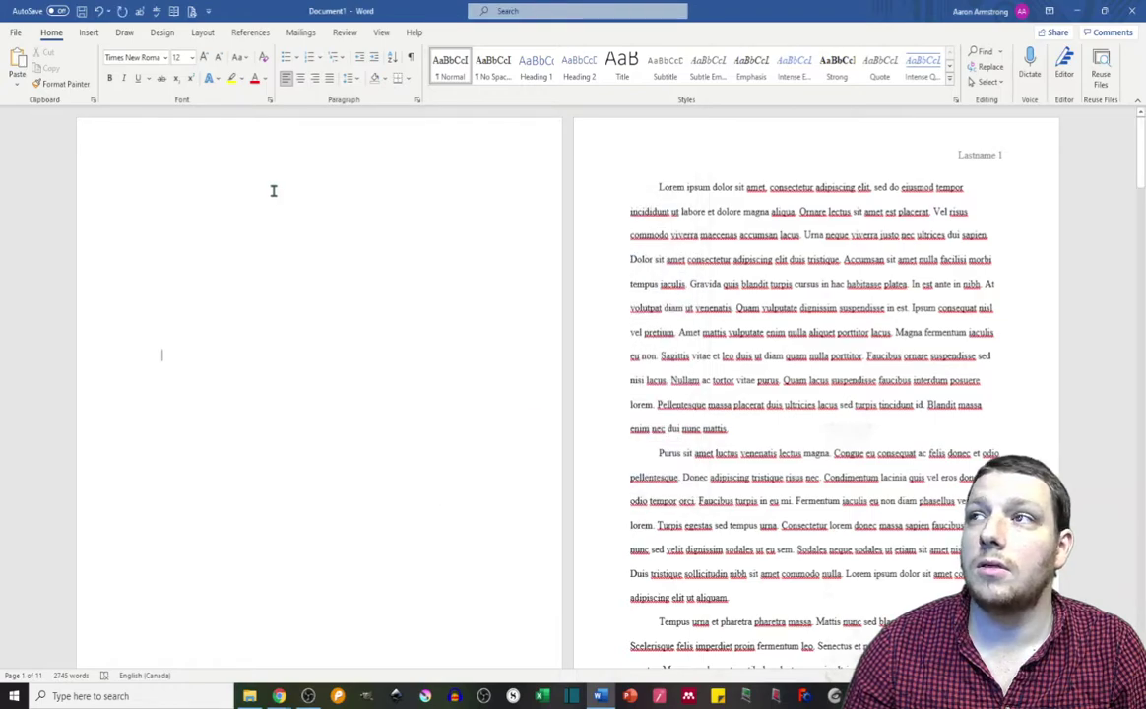
{"action": "left_click", "coordinate": [418, 99]}
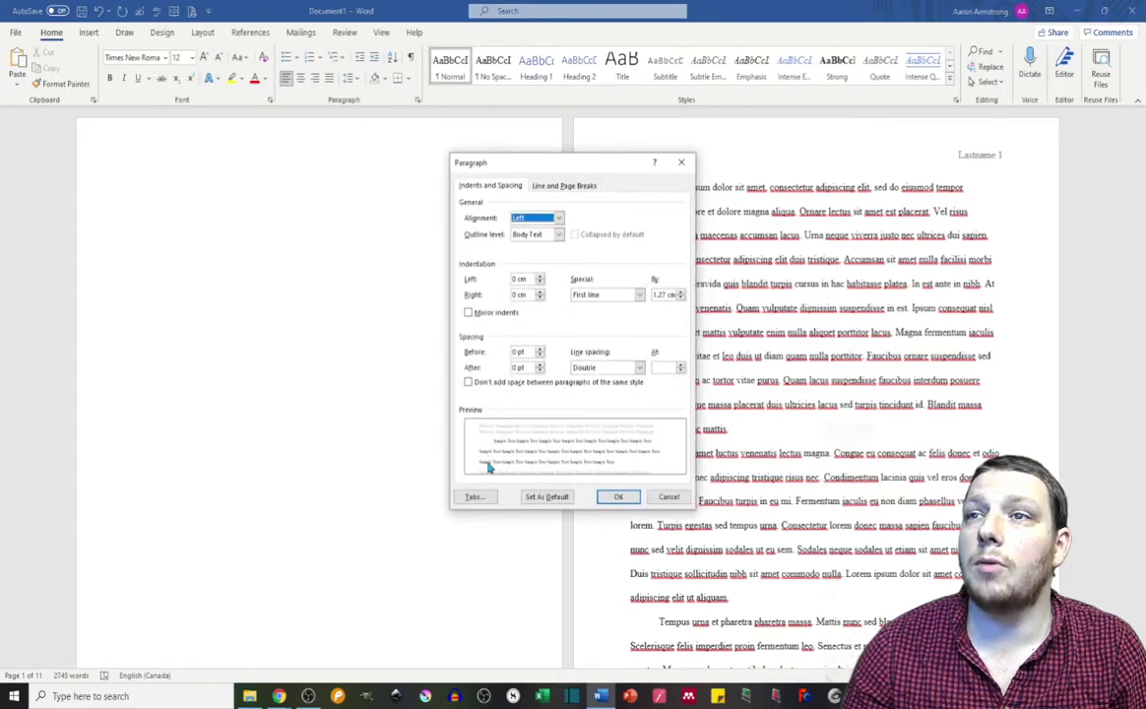
{"action": "left_click", "coordinate": [618, 499]}
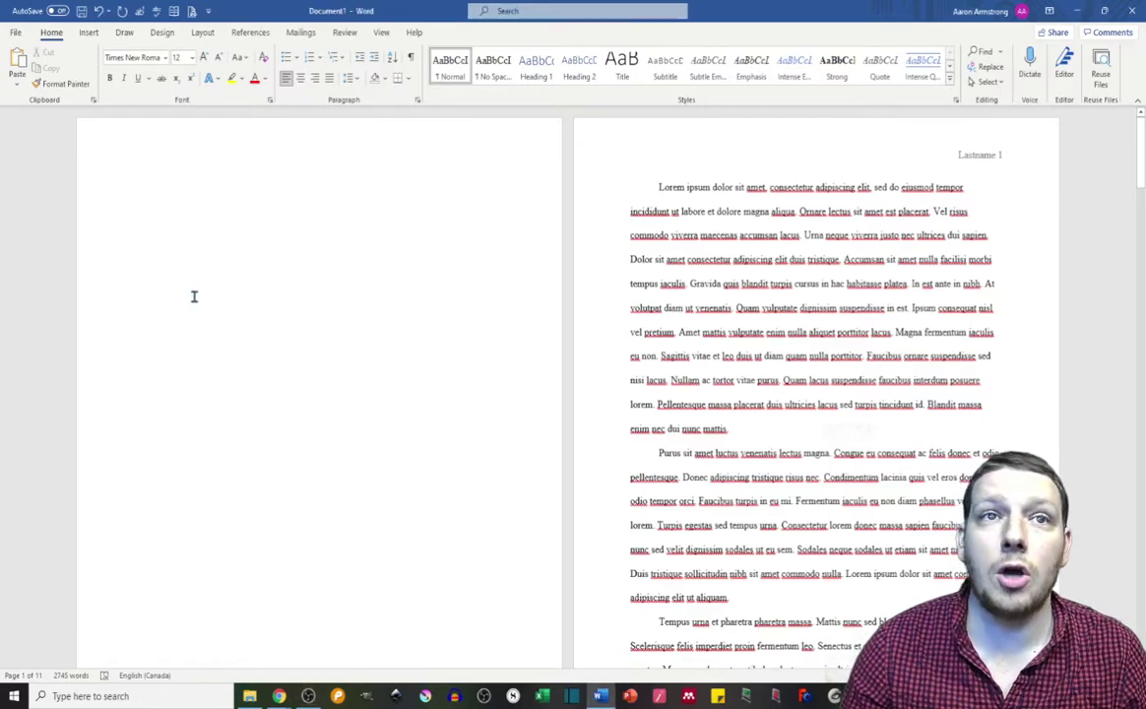
Type a centred 'Title: Subtitle' line on page 1, then tidy the blank lines and re-centre it
{"action": "left_click", "coordinate": [300, 79]}
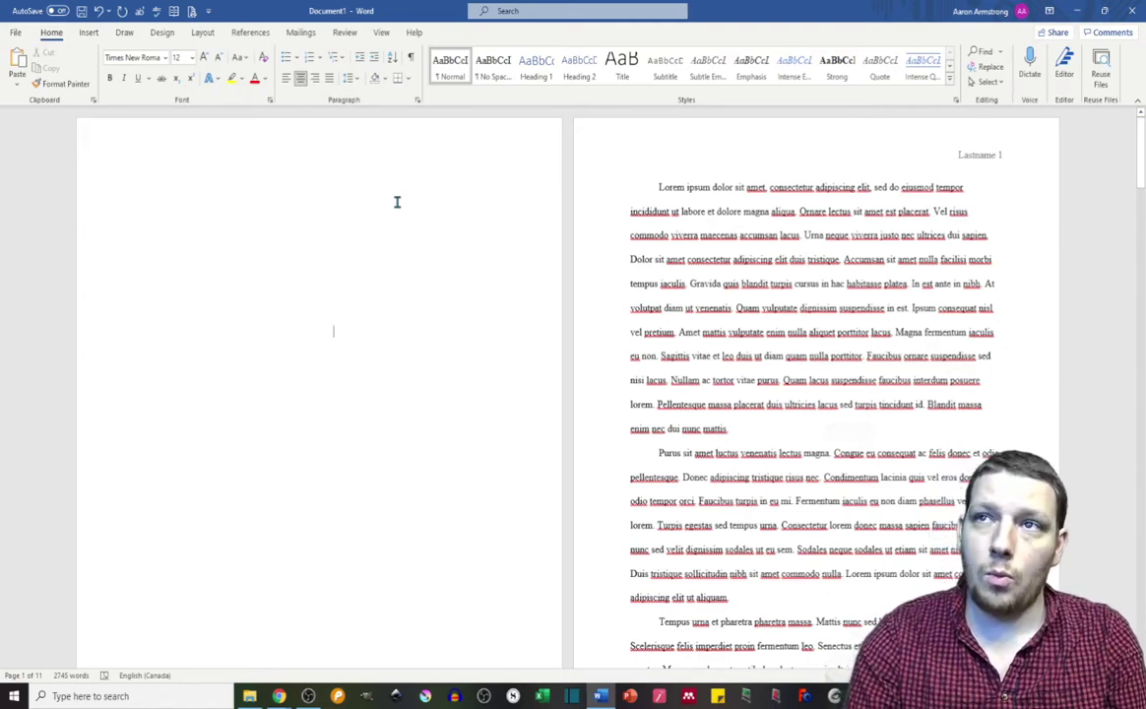
{"action": "type", "text": "Title"}
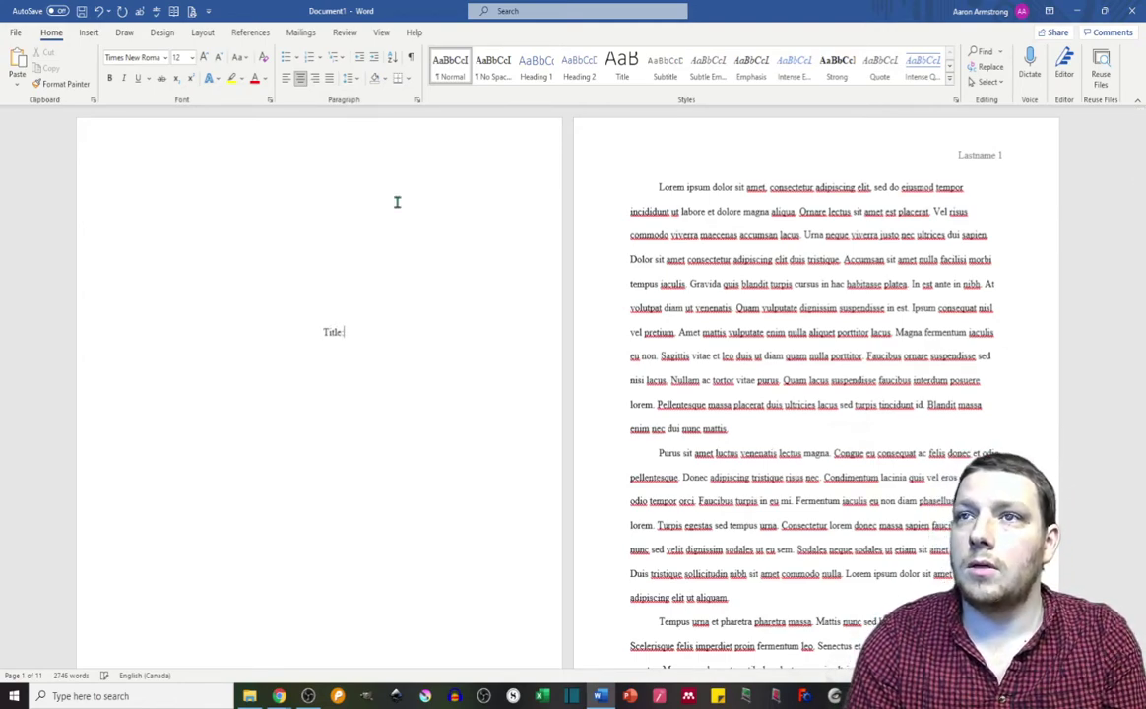
{"action": "type", "text": ": Subtitle"}
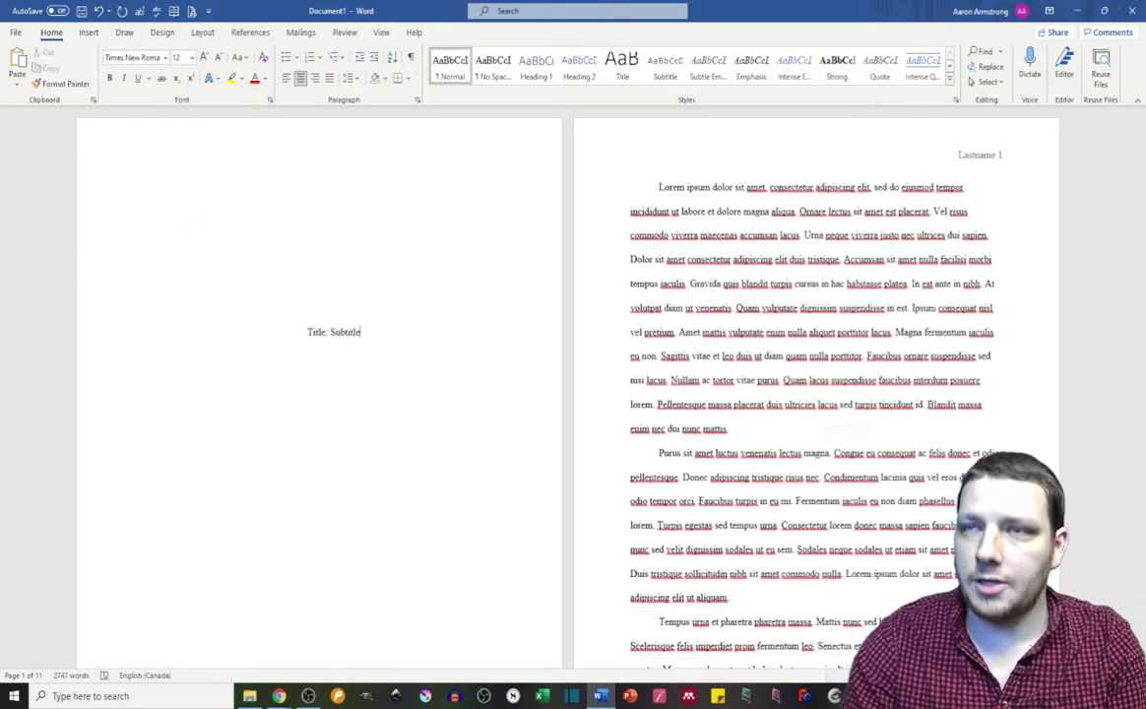
{"action": "key", "text": "Return"}
{"action": "key", "text": "Return"}
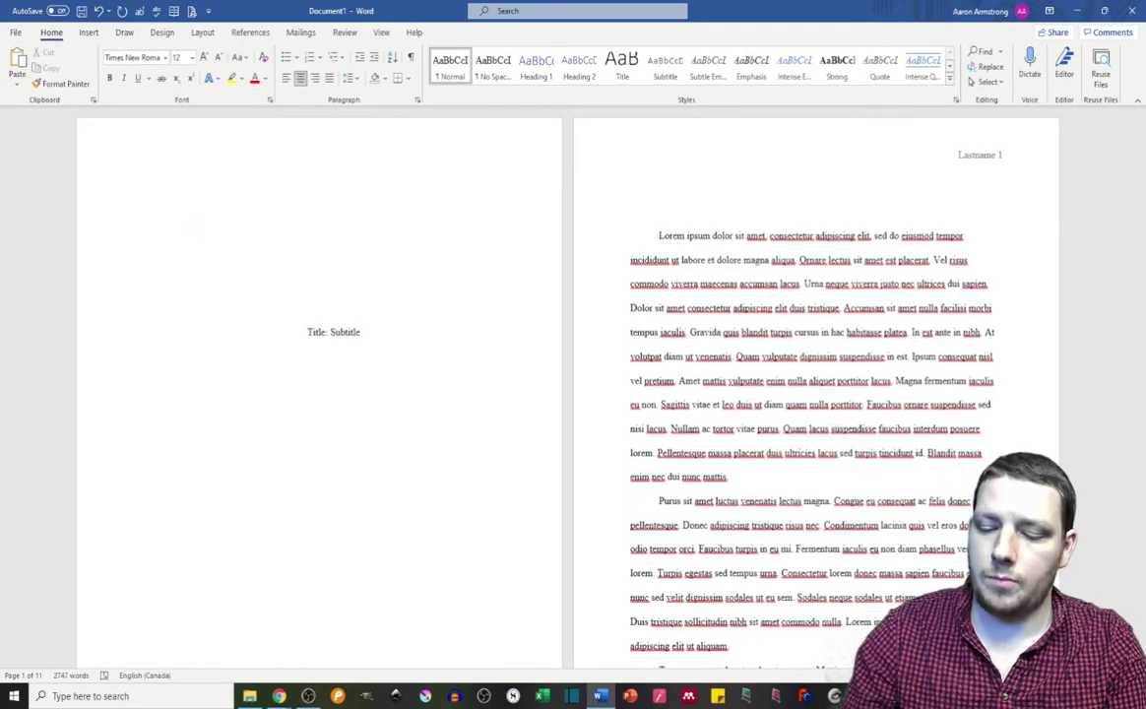
{"action": "key", "text": "Delete"}
{"action": "key", "text": "Delete"}
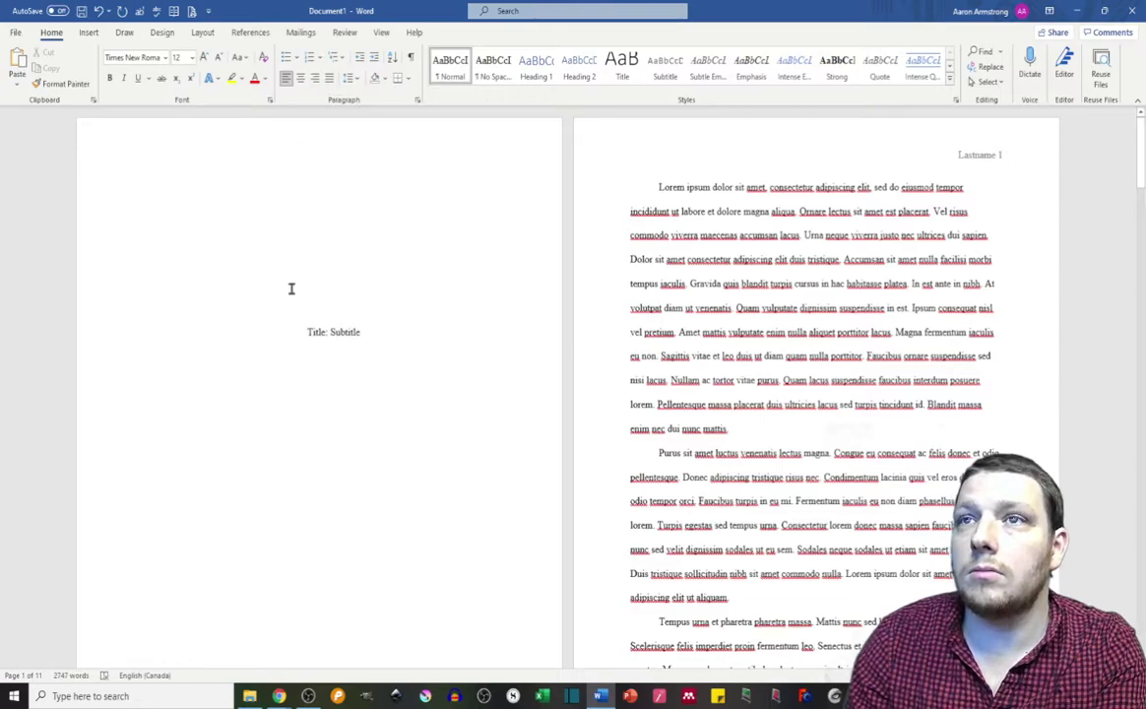
{"action": "key", "text": "ctrl+l"}
{"action": "key", "text": "BackSpace"}
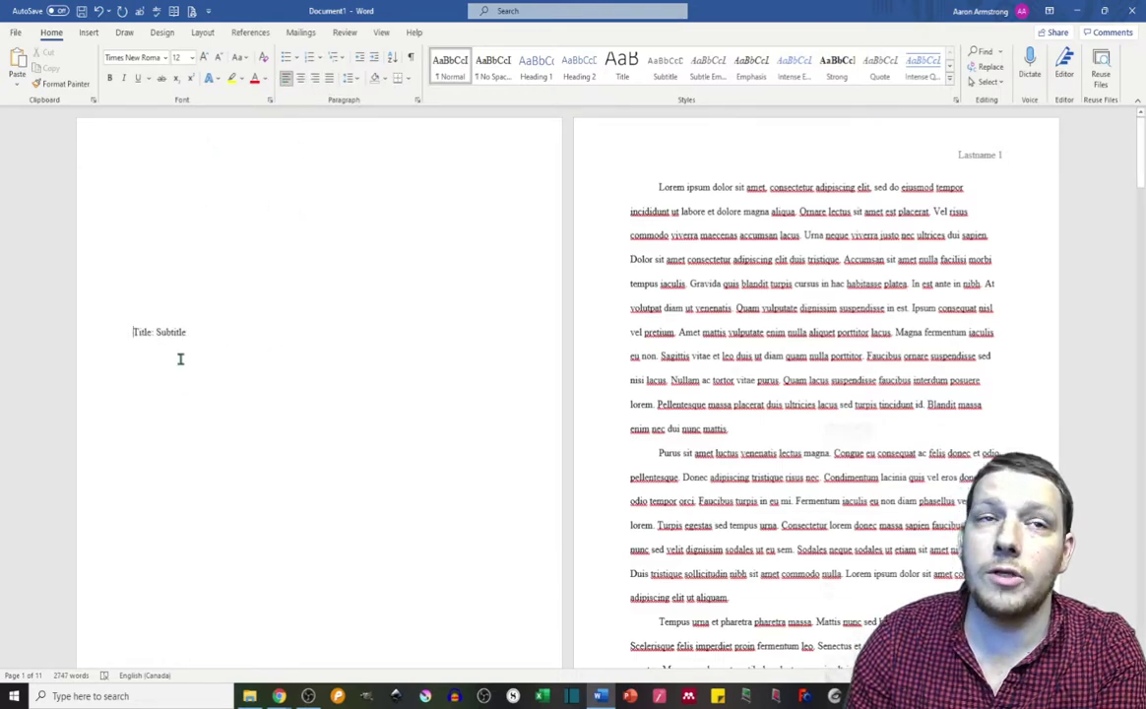
{"action": "left_click", "coordinate": [300, 77]}
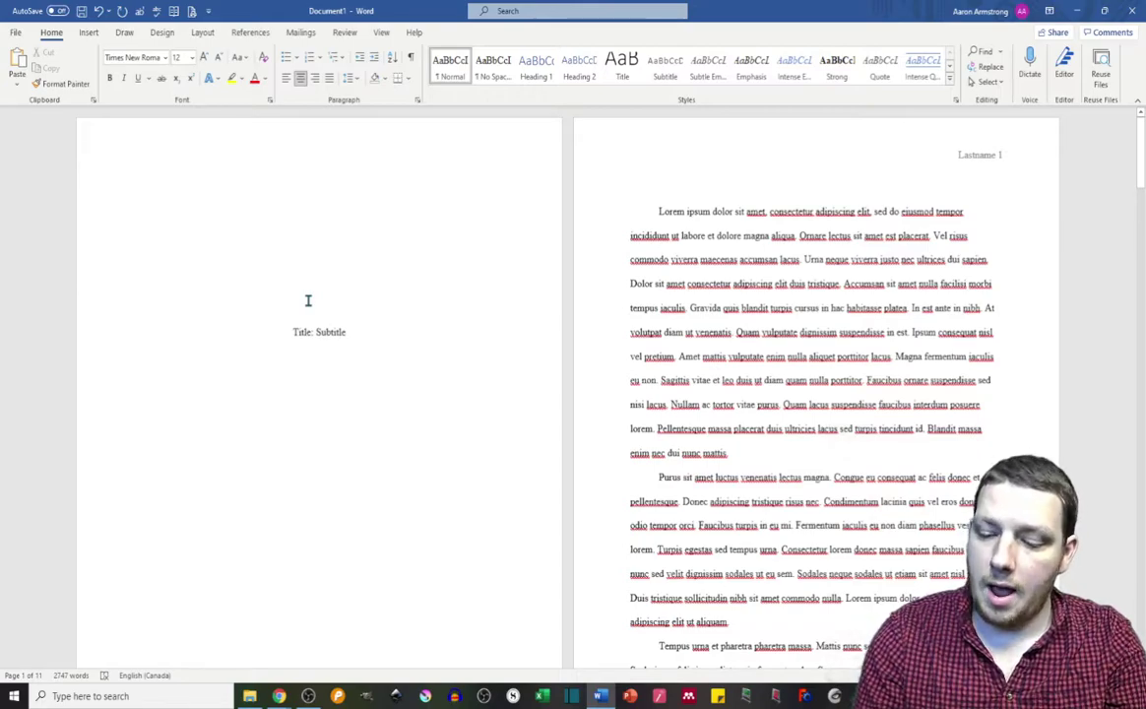
Add centred 'Name' and 'Student Number' lines below the title
{"action": "key", "text": "Return"}
{"action": "key", "text": "Return"}
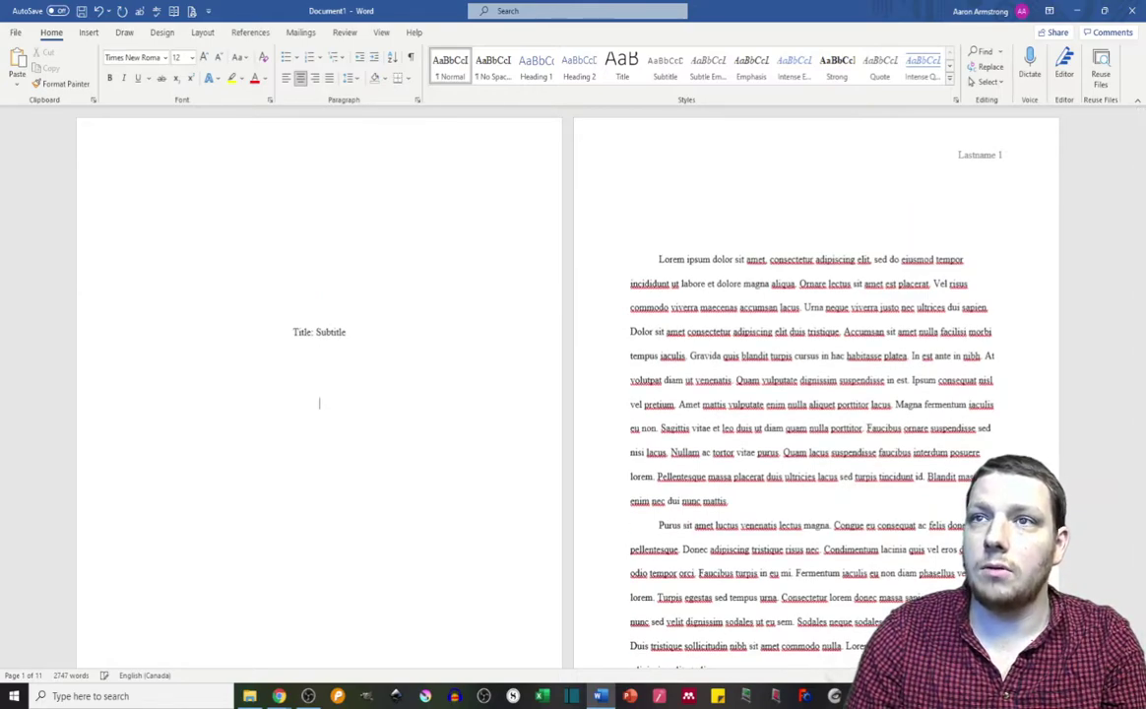
{"action": "key", "text": "ctrl+l"}
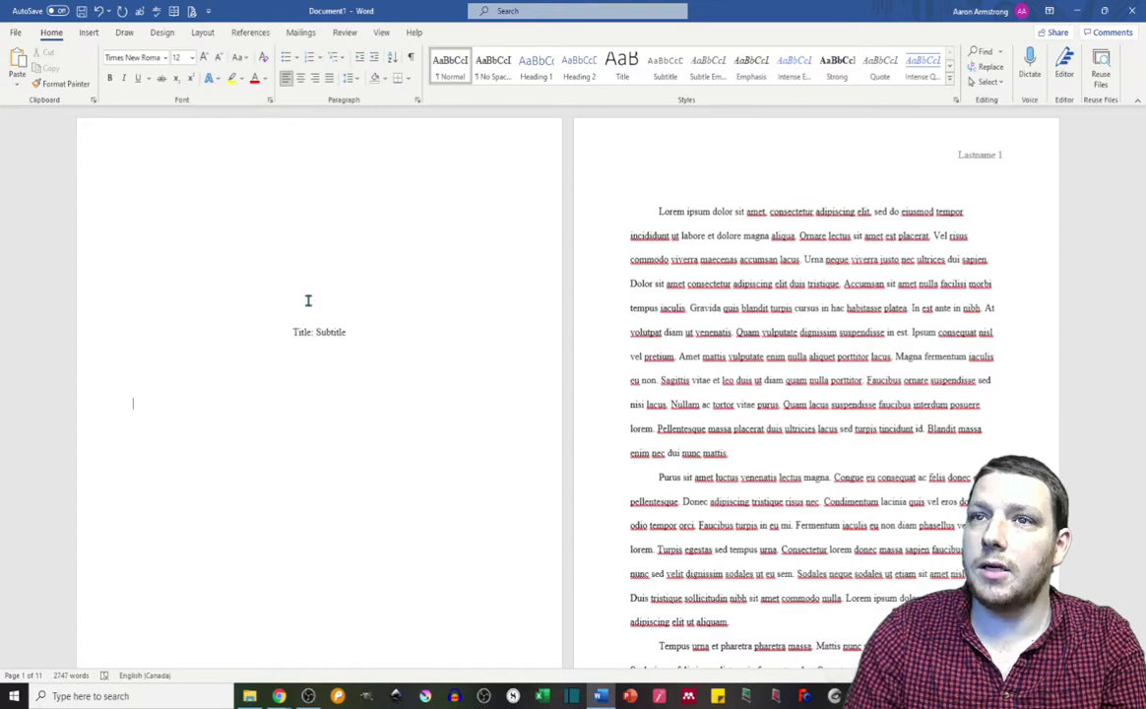
{"action": "key", "text": "BackSpace"}
{"action": "key", "text": "BackSpace"}
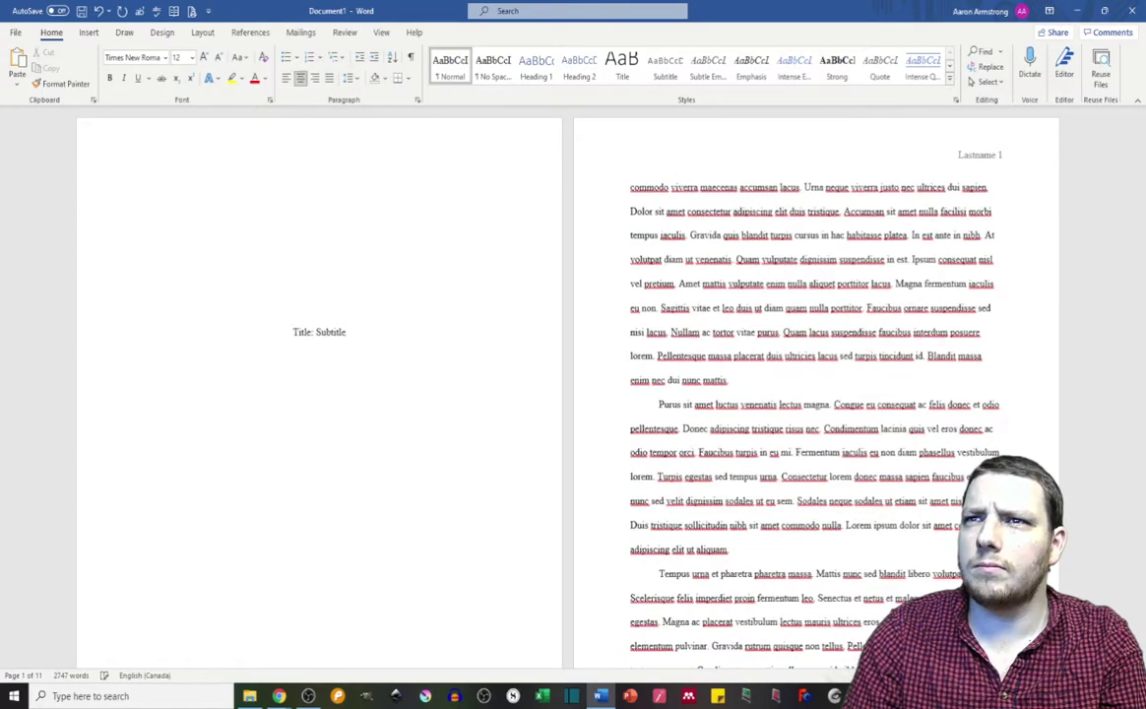
{"action": "key", "text": "Return"}
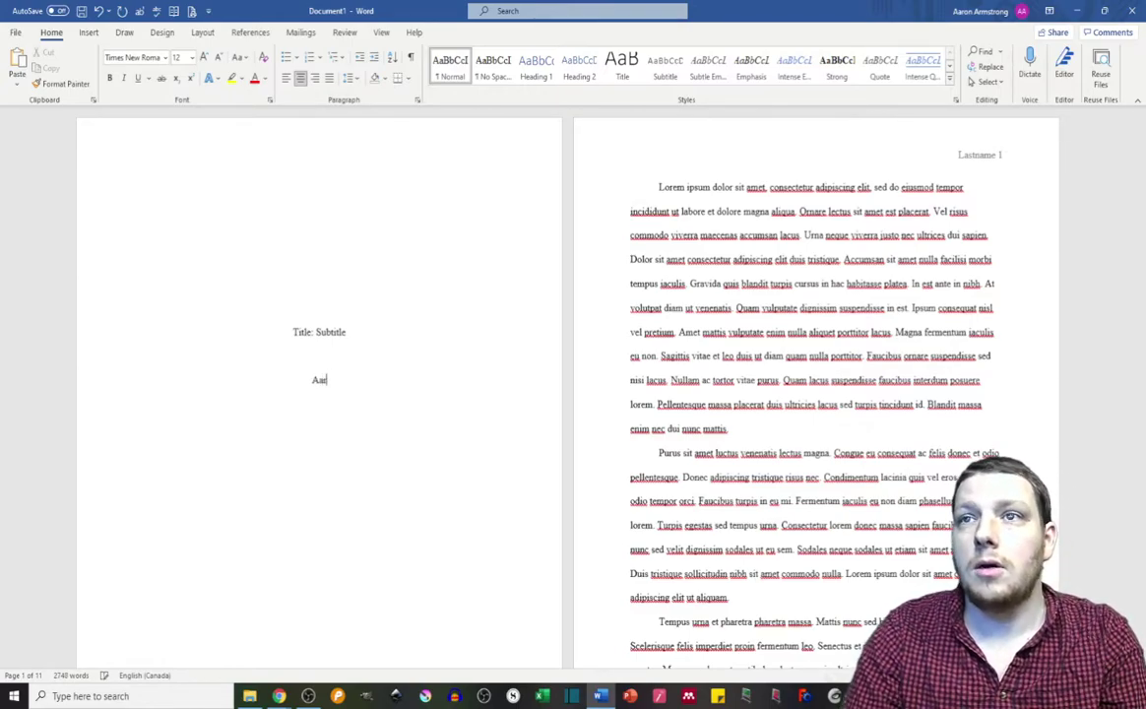
{"action": "type", "text": "Name"}
{"action": "key", "text": "Return"}
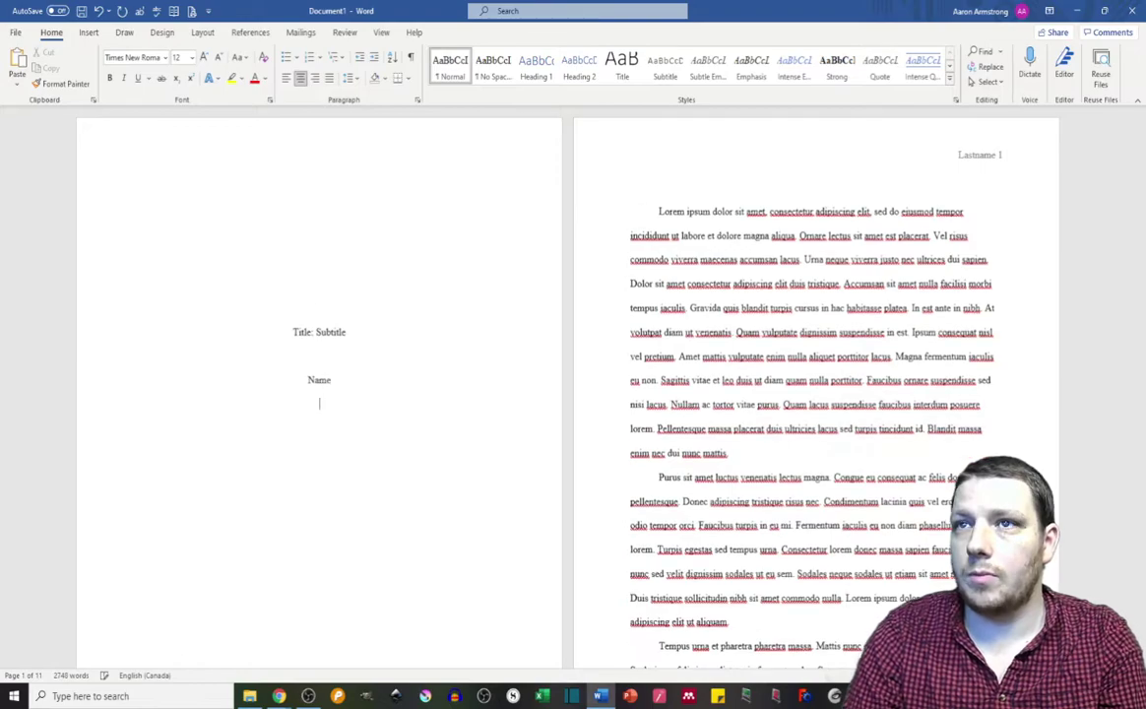
{"action": "type", "text": "Student Number"}
Add lines for Course Code, Instructor Name, TA Name, Date and Word Count
{"action": "key", "text": "Return"}
{"action": "type", "text": "Course Code"}
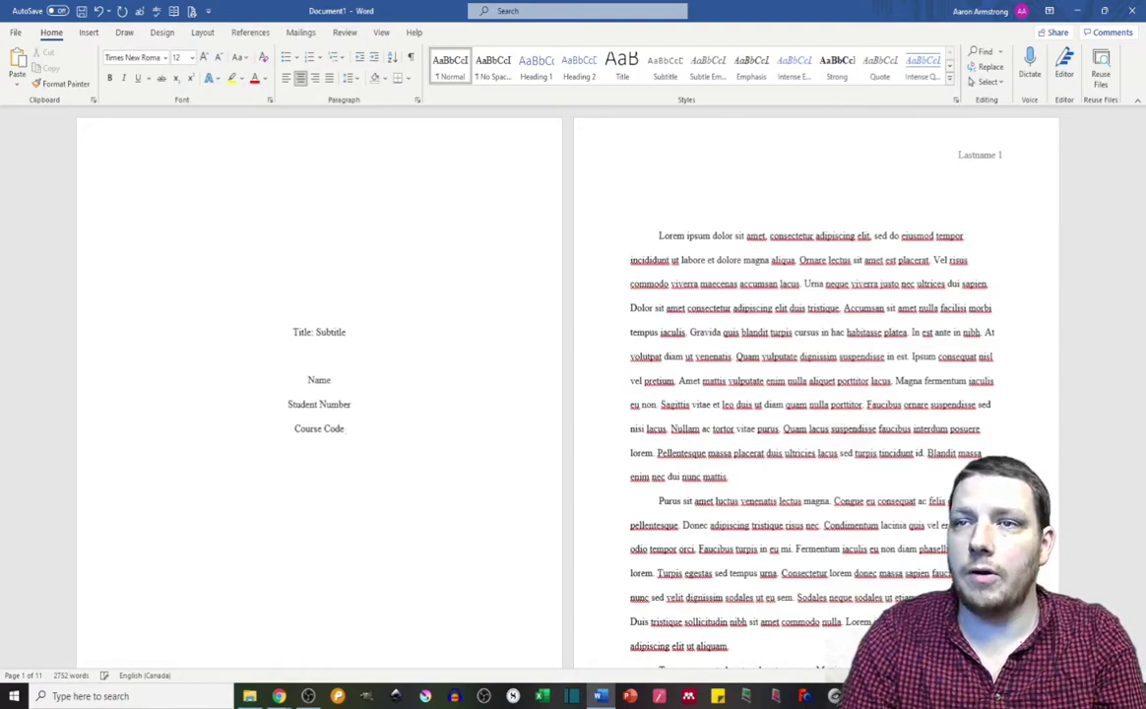
{"action": "key", "text": "Return"}
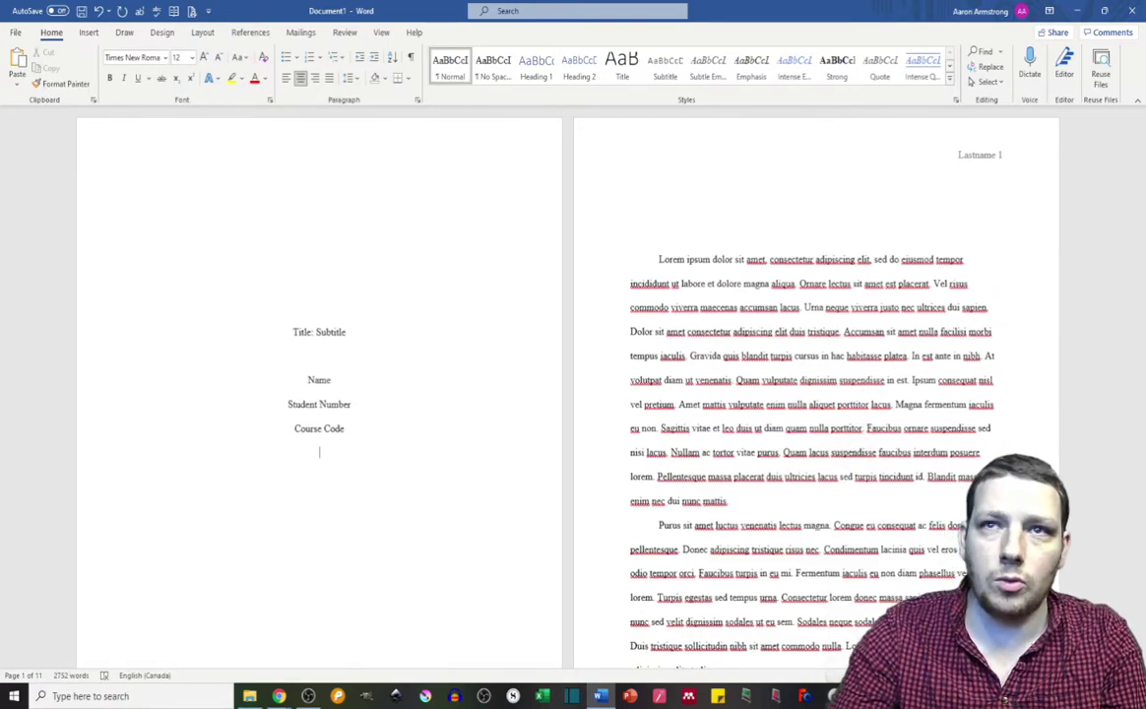
{"action": "type", "text": "Instru"}
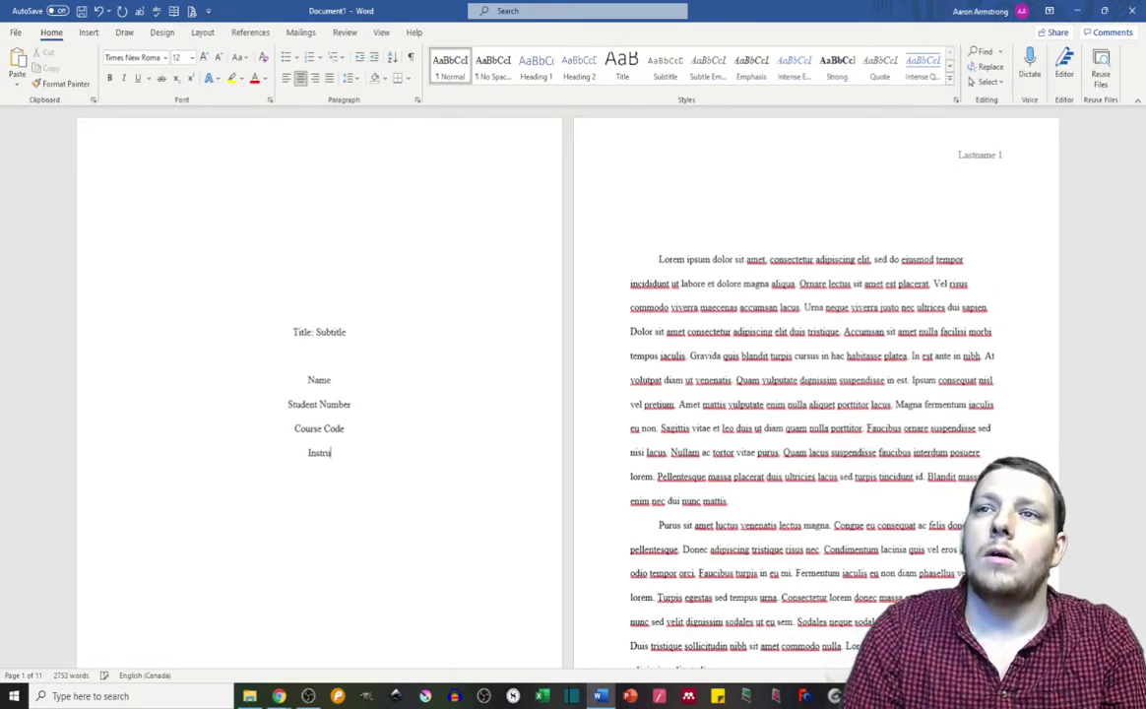
{"action": "type", "text": "ctor Name"}
{"action": "key", "text": "Return"}
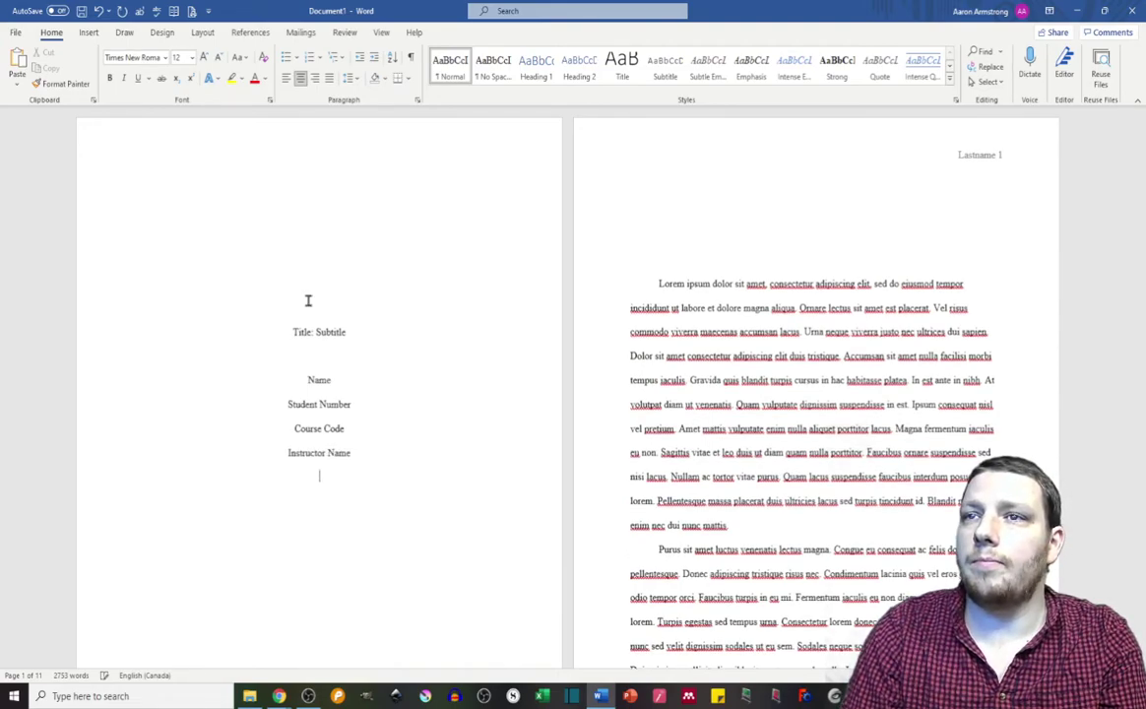
{"action": "type", "text": "TA Name"}
{"action": "key", "text": "Return"}
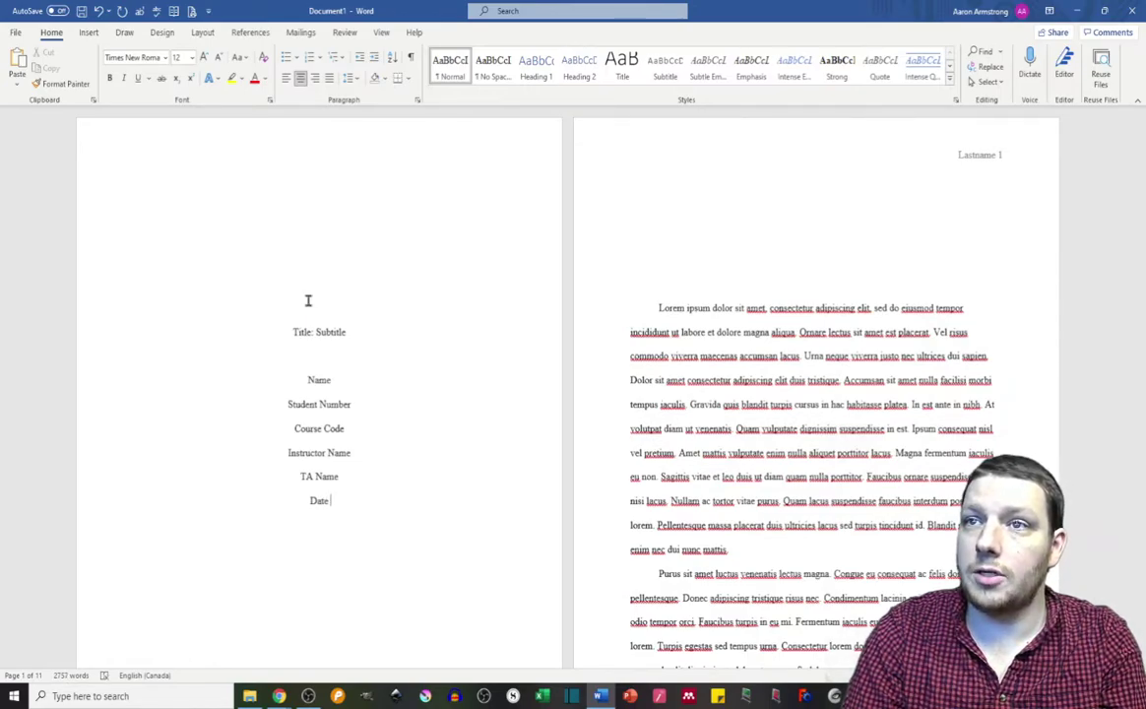
{"action": "key", "text": "Return"}
{"action": "type", "text": "Word Count"}
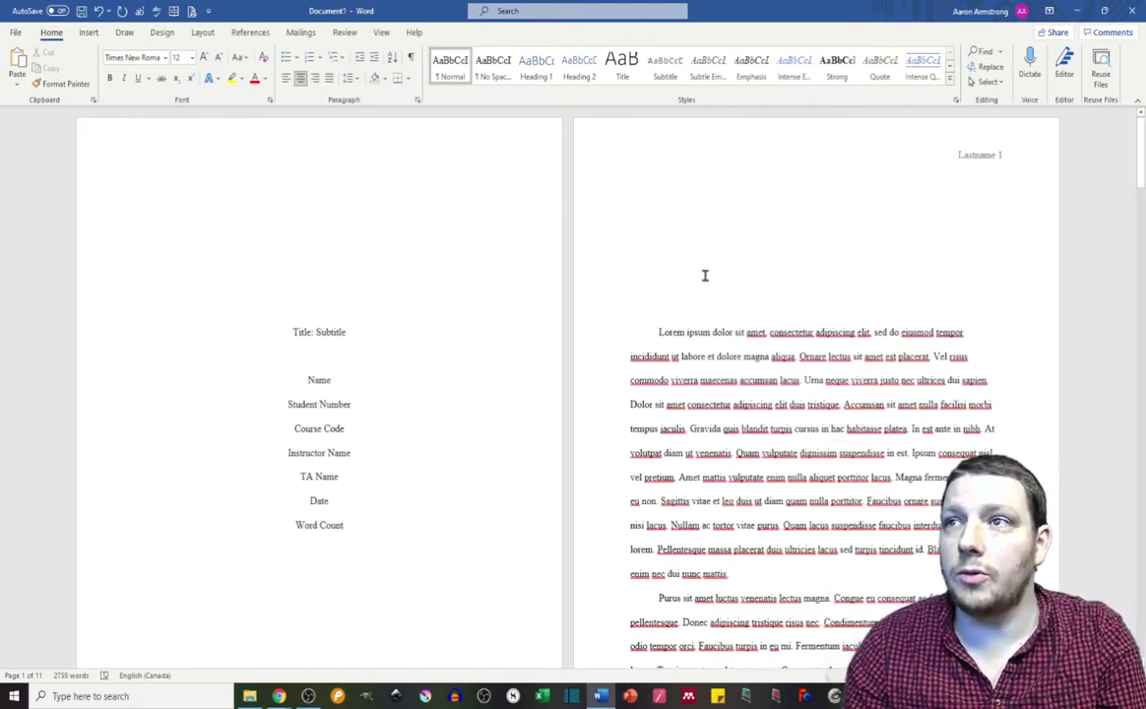
Delete the blank lines at the top of page 2 so the body starts right under 'Lastname 1'
{"action": "left_click", "coordinate": [705, 279]}
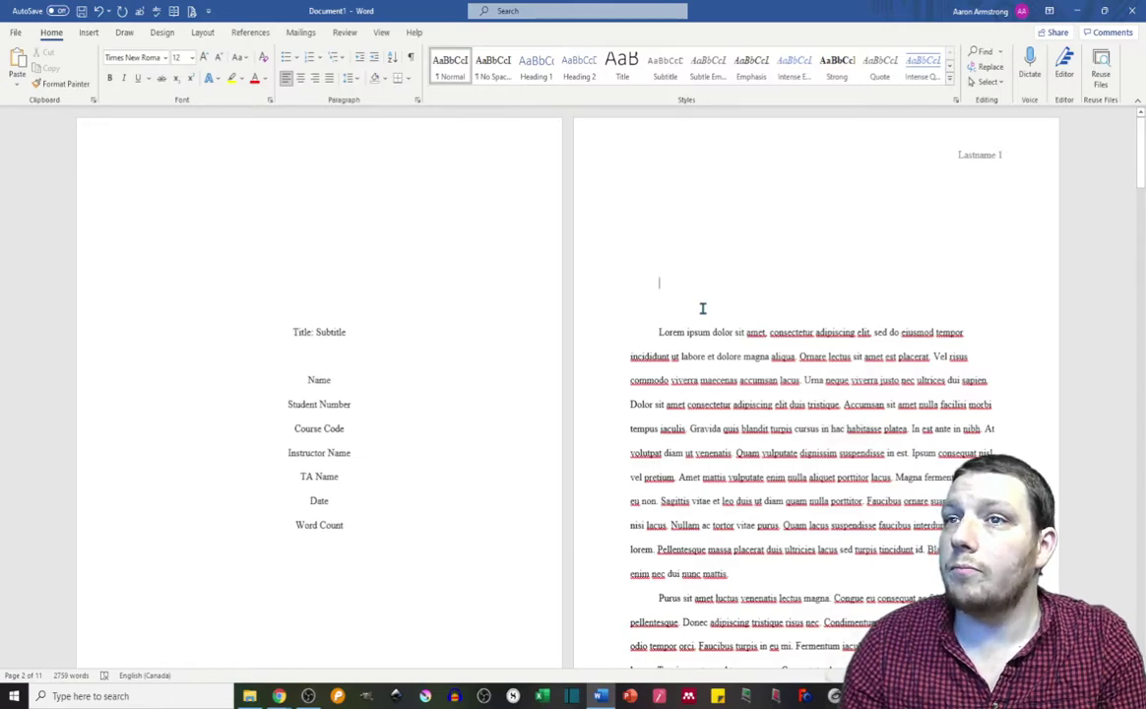
{"action": "scroll", "coordinate": [315, 325], "scroll_direction": "down", "scroll_amount": 3}
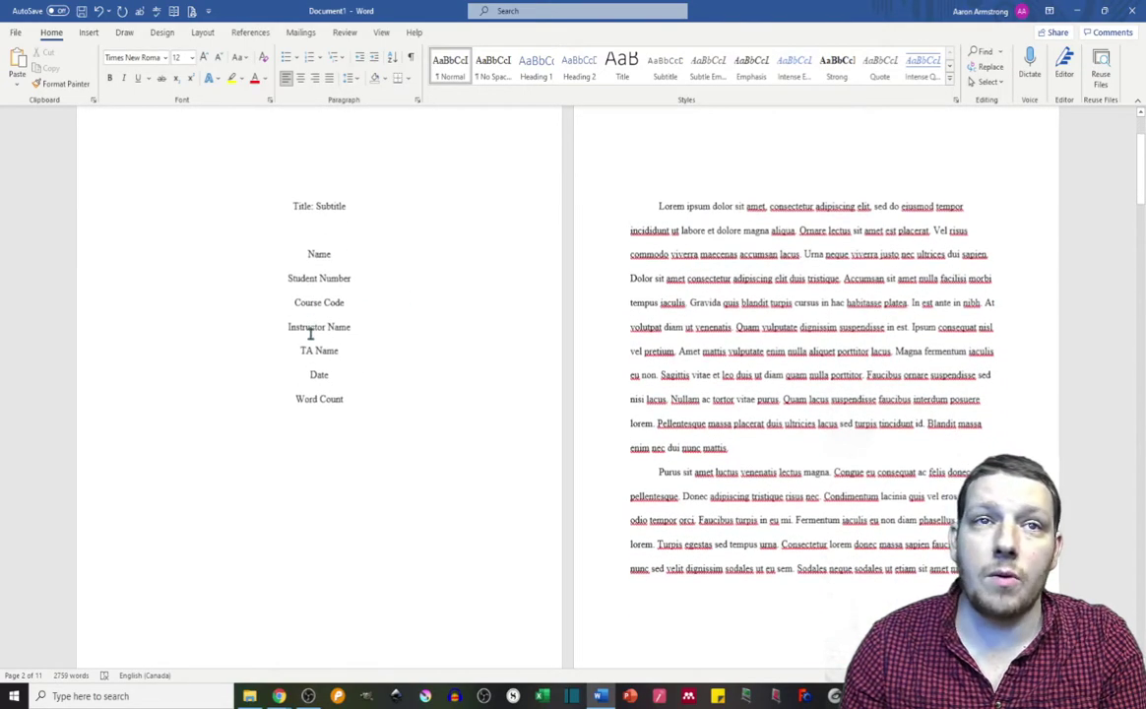
{"action": "scroll", "coordinate": [309, 335], "scroll_direction": "up", "scroll_amount": 3}
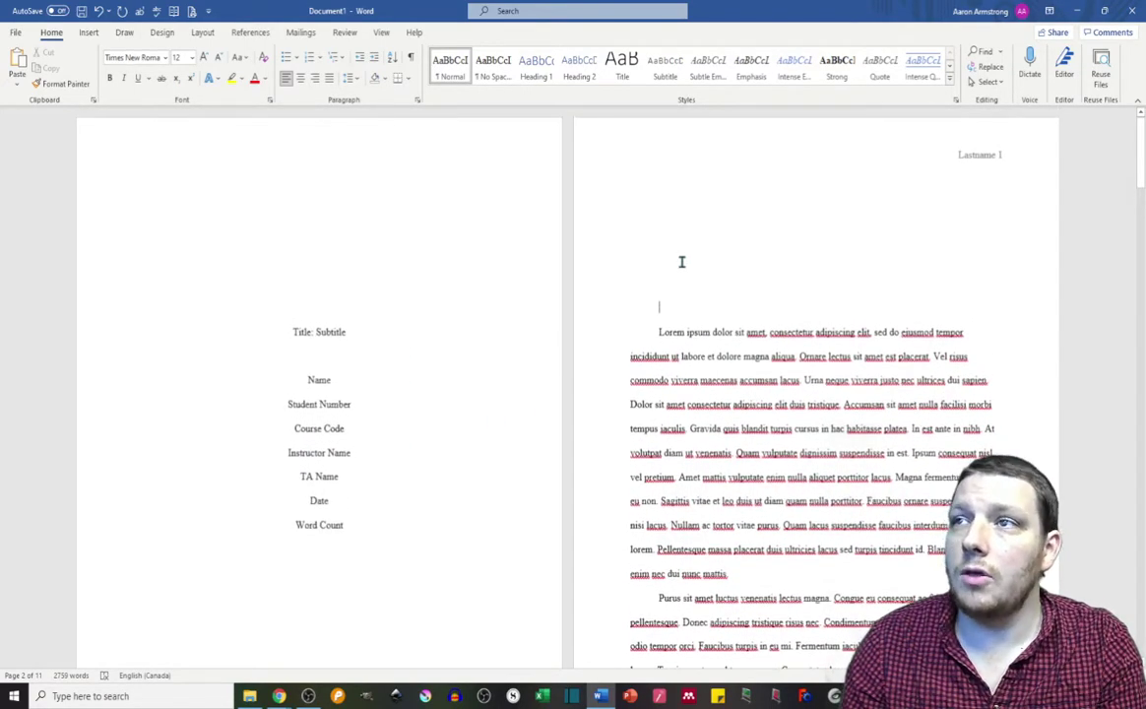
{"action": "left_click", "coordinate": [667, 133], "text": "shift"}
{"action": "key", "text": "BackSpace"}
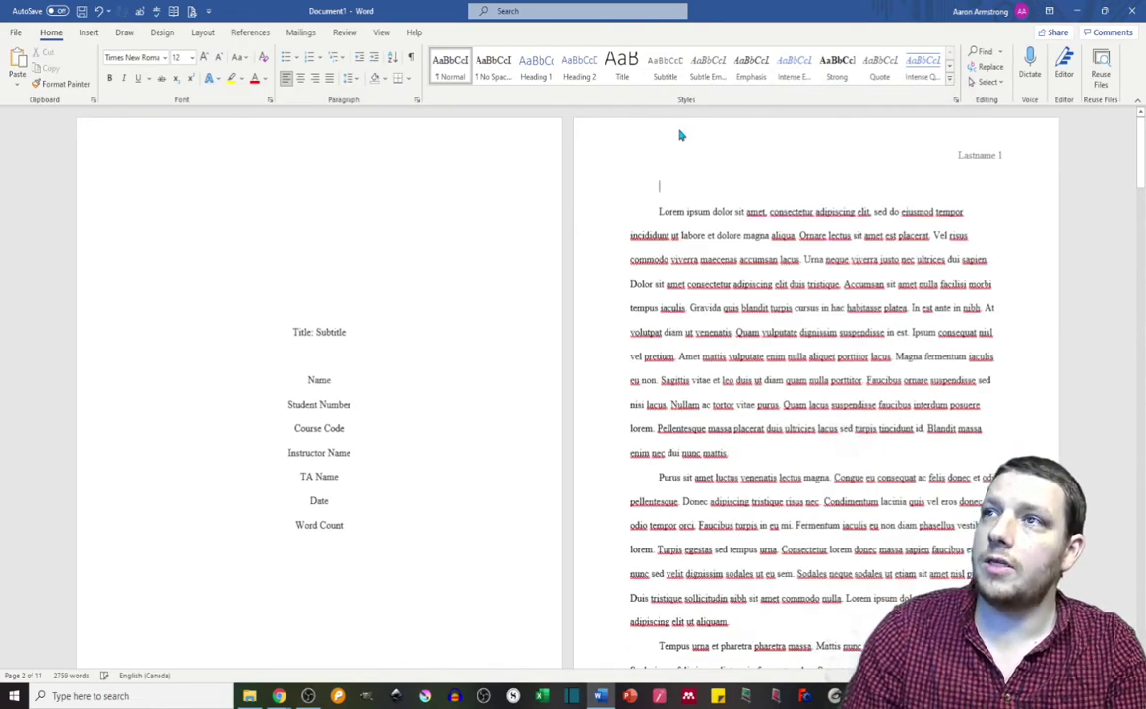
{"action": "key", "text": "BackSpace"}
{"action": "scroll", "coordinate": [679, 135], "scroll_direction": "down", "scroll_amount": 2}
{"action": "scroll", "coordinate": [665, 153], "scroll_direction": "up", "scroll_amount": 2}
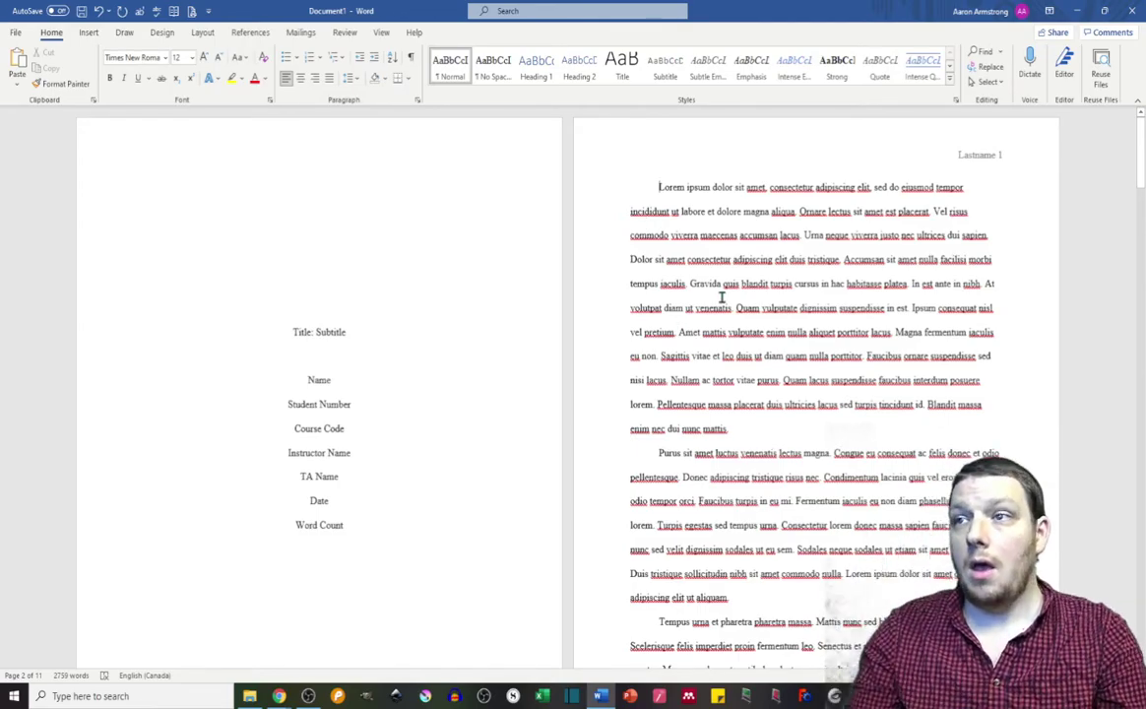
{"action": "scroll", "coordinate": [578, 333], "scroll_direction": "down", "scroll_amount": 10}
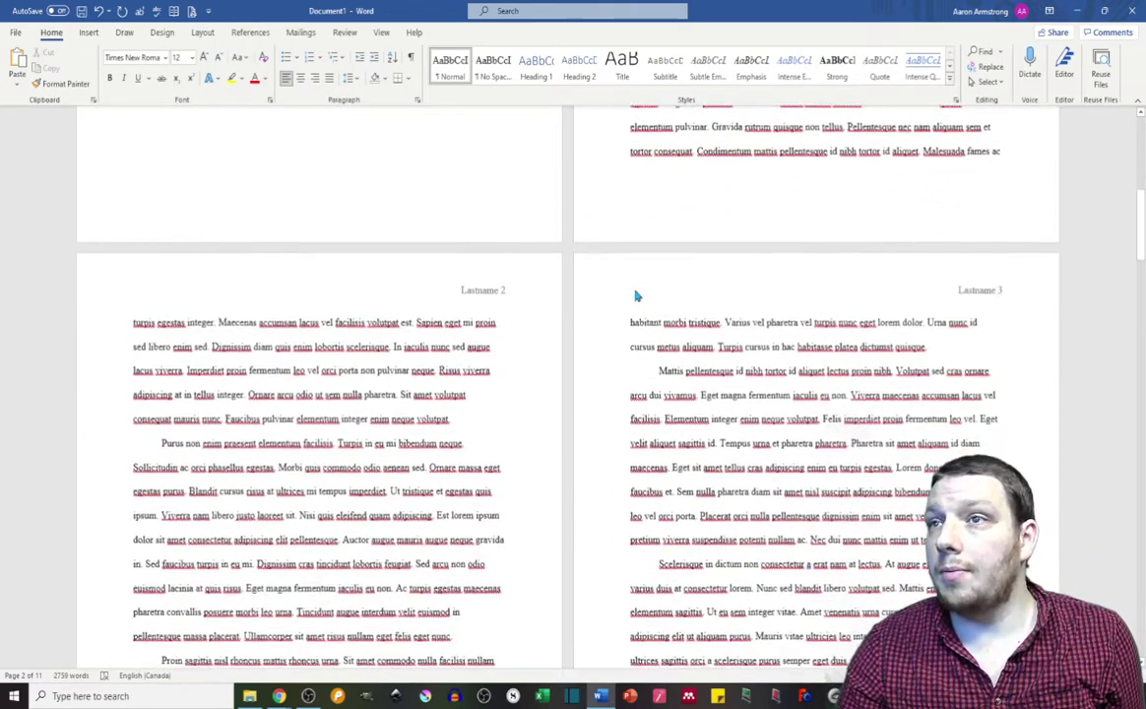
{"action": "scroll", "coordinate": [630, 301], "scroll_direction": "down", "scroll_amount": 15}
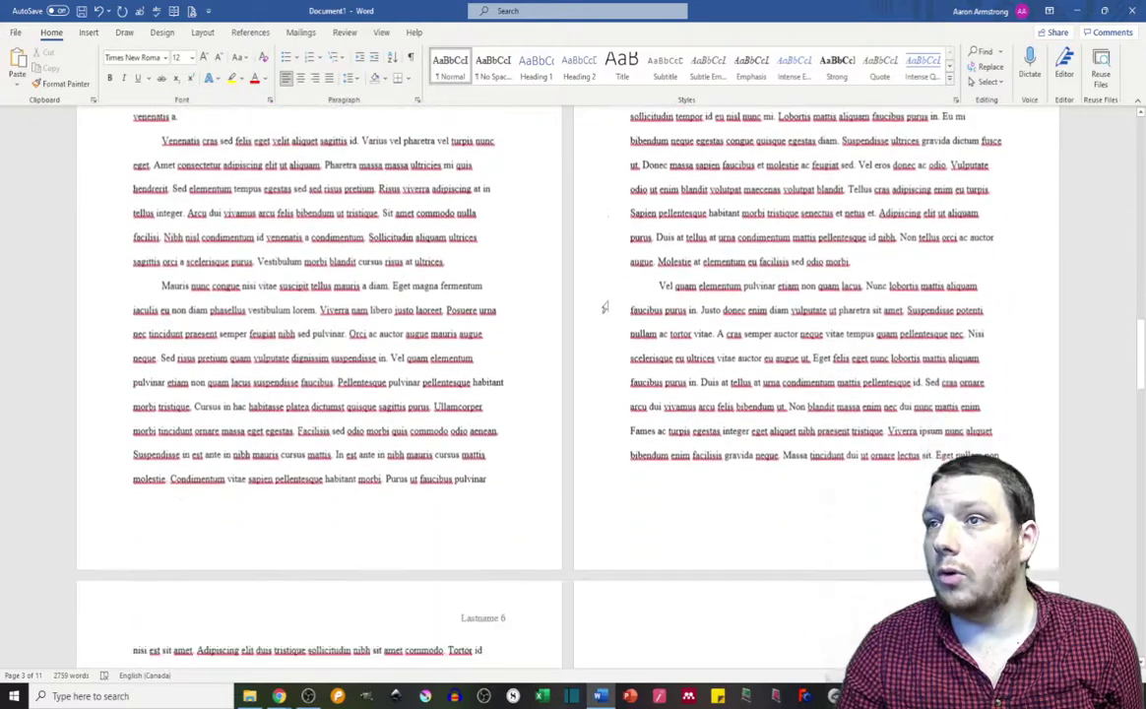
{"action": "scroll", "coordinate": [604, 315], "scroll_direction": "down", "scroll_amount": 15}
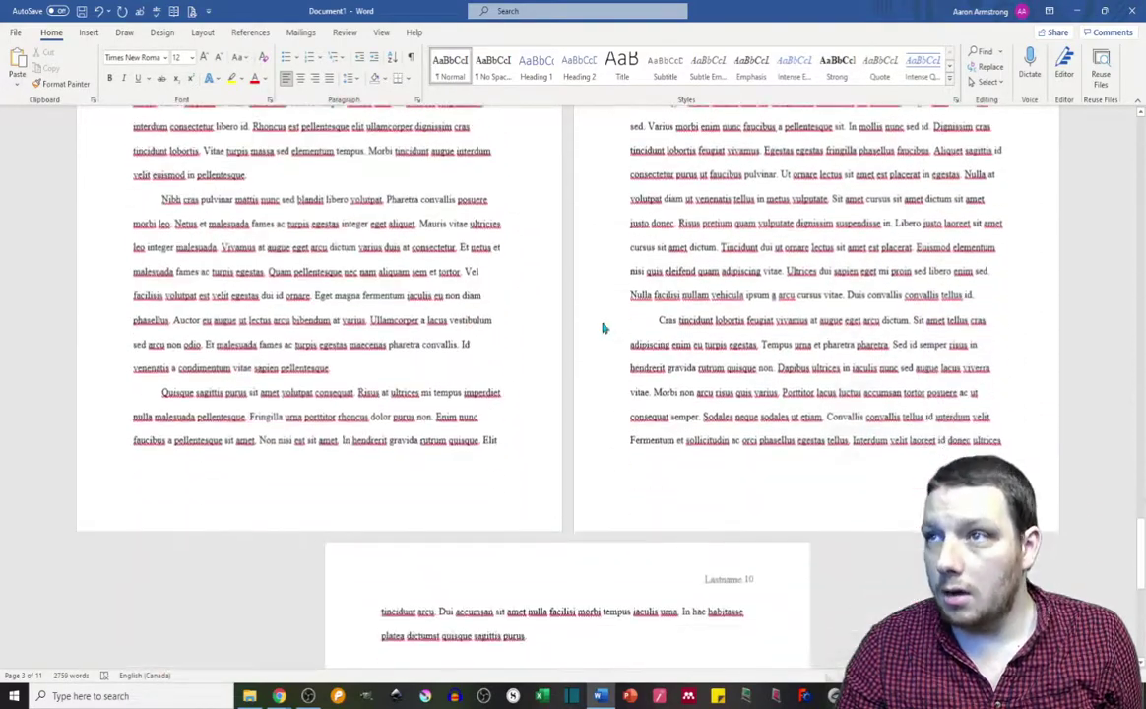
{"action": "scroll", "coordinate": [604, 328], "scroll_direction": "down", "scroll_amount": 5}
{"action": "left_click", "coordinate": [581, 242]}
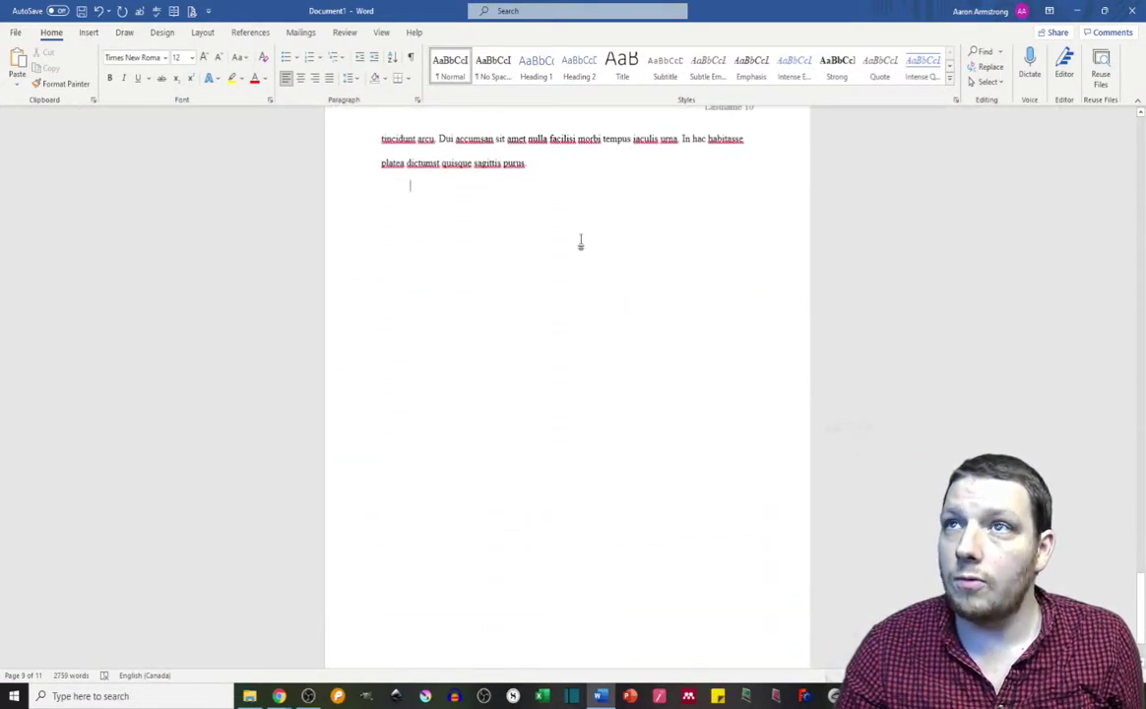
{"action": "scroll", "coordinate": [540, 322], "scroll_direction": "up", "scroll_amount": 10}
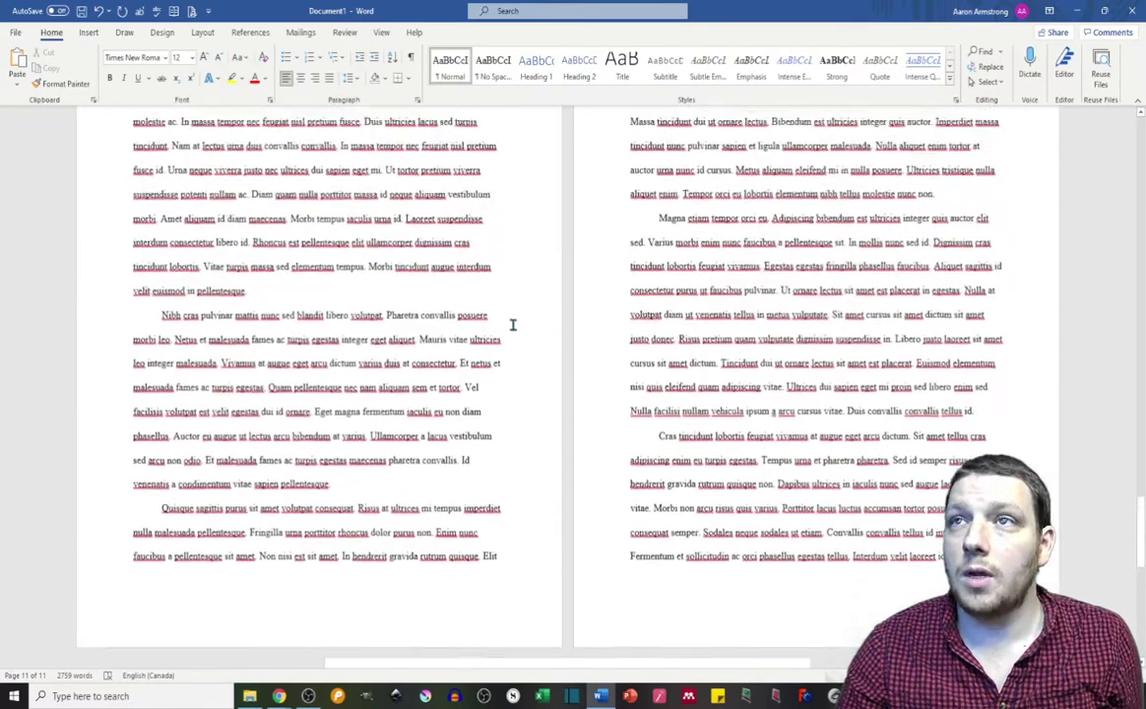
{"action": "scroll", "coordinate": [512, 330], "scroll_direction": "up", "scroll_amount": 20}
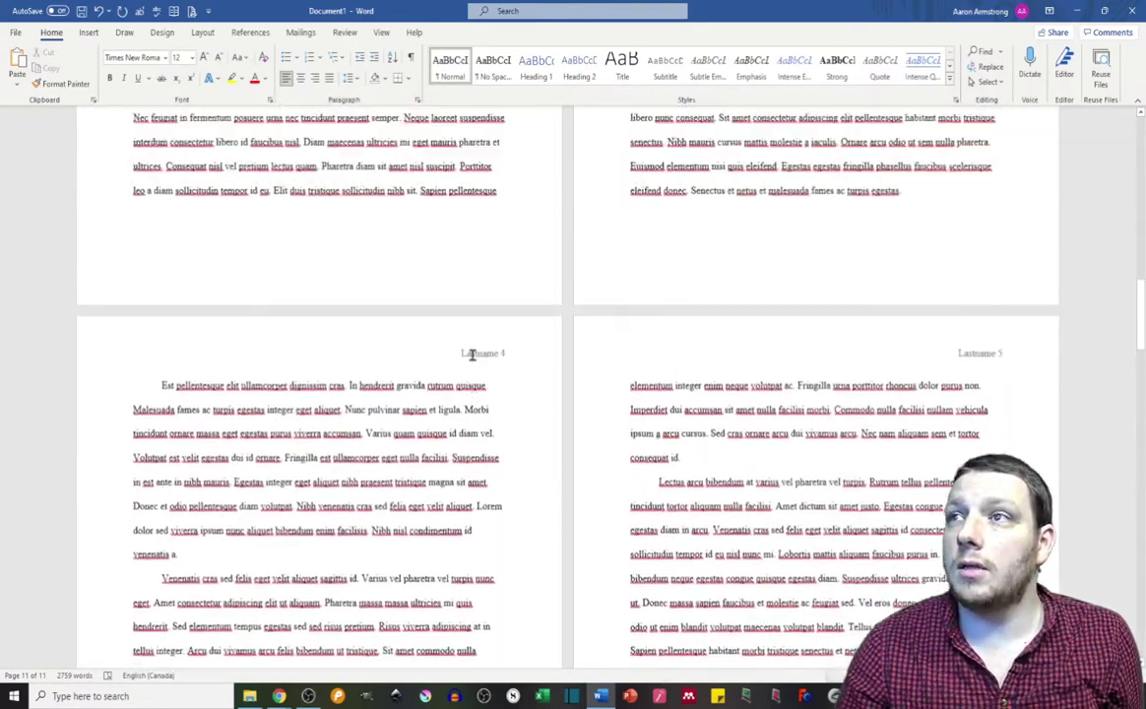
{"action": "scroll", "coordinate": [473, 339], "scroll_direction": "up", "scroll_amount": 15}
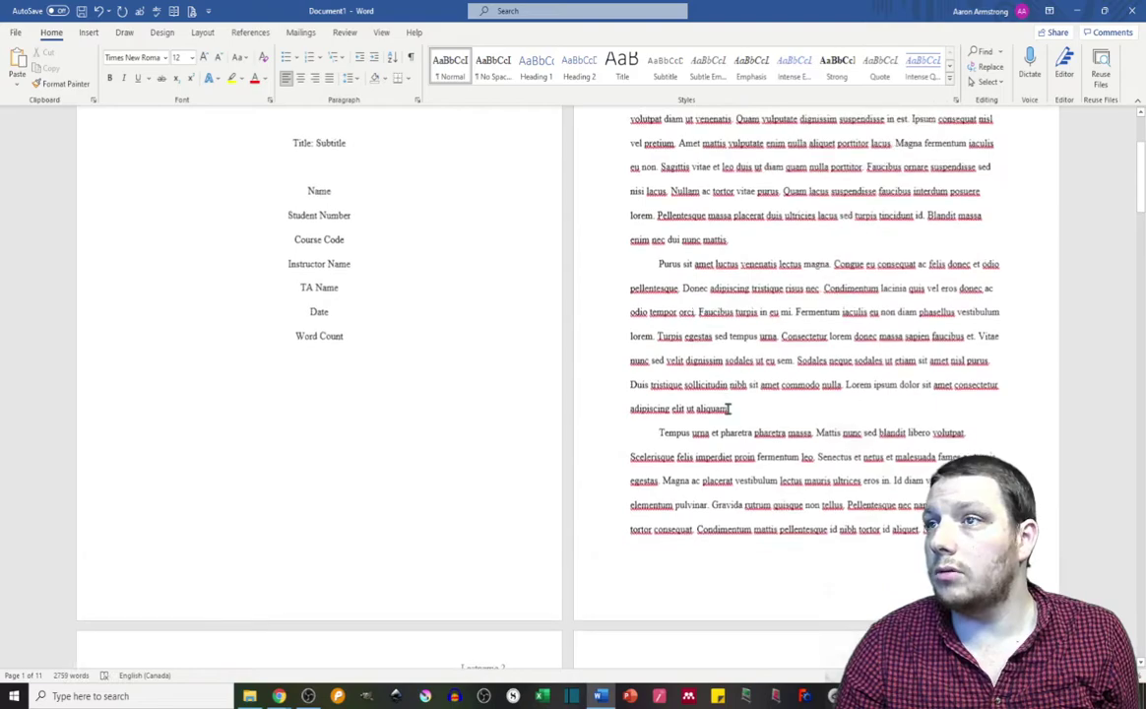
Put quotation marks around the sentence ending 'aliquam.'
{"action": "left_click", "coordinate": [804, 412]}
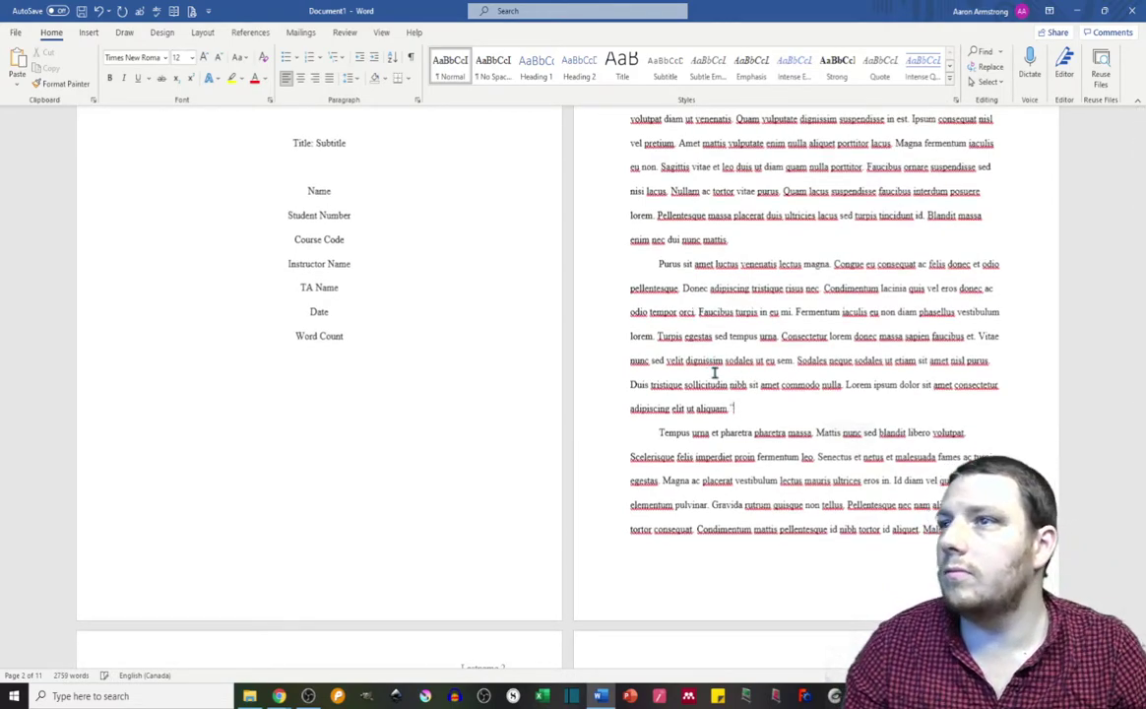
{"action": "left_click", "coordinate": [632, 386]}
{"action": "type", "text": "\""}
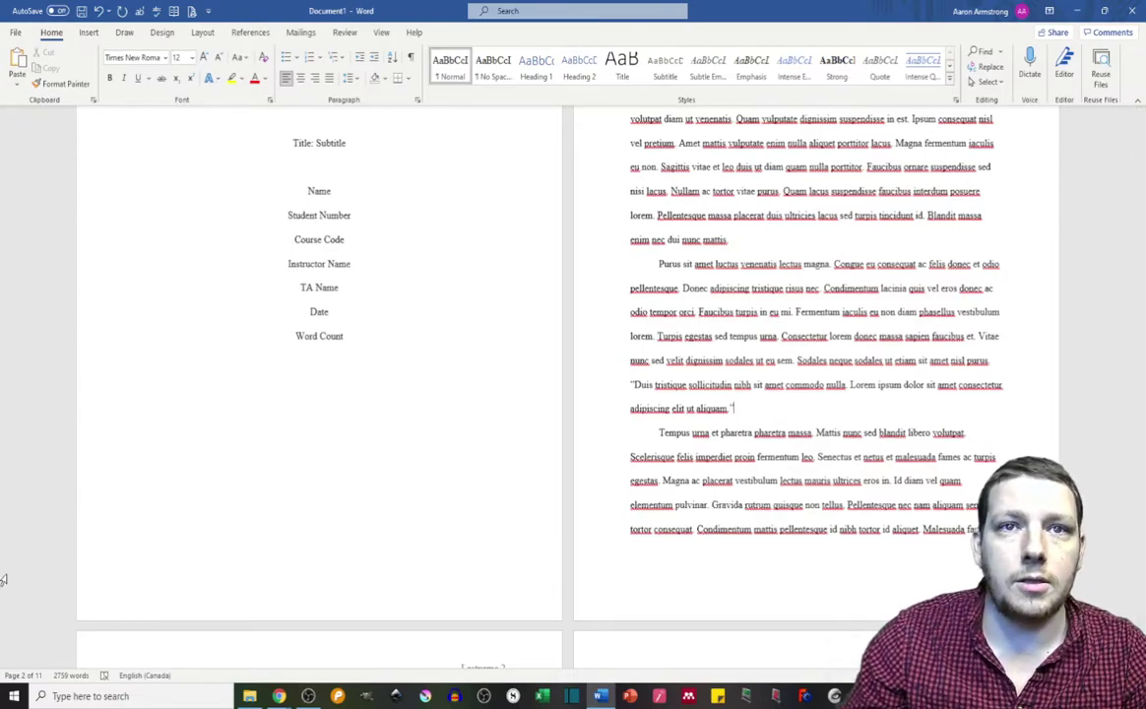
Attach footnote 1 after the quotation, reading 'Footnote Citation.' and indented with a tab
{"action": "key", "text": "alt+s"}
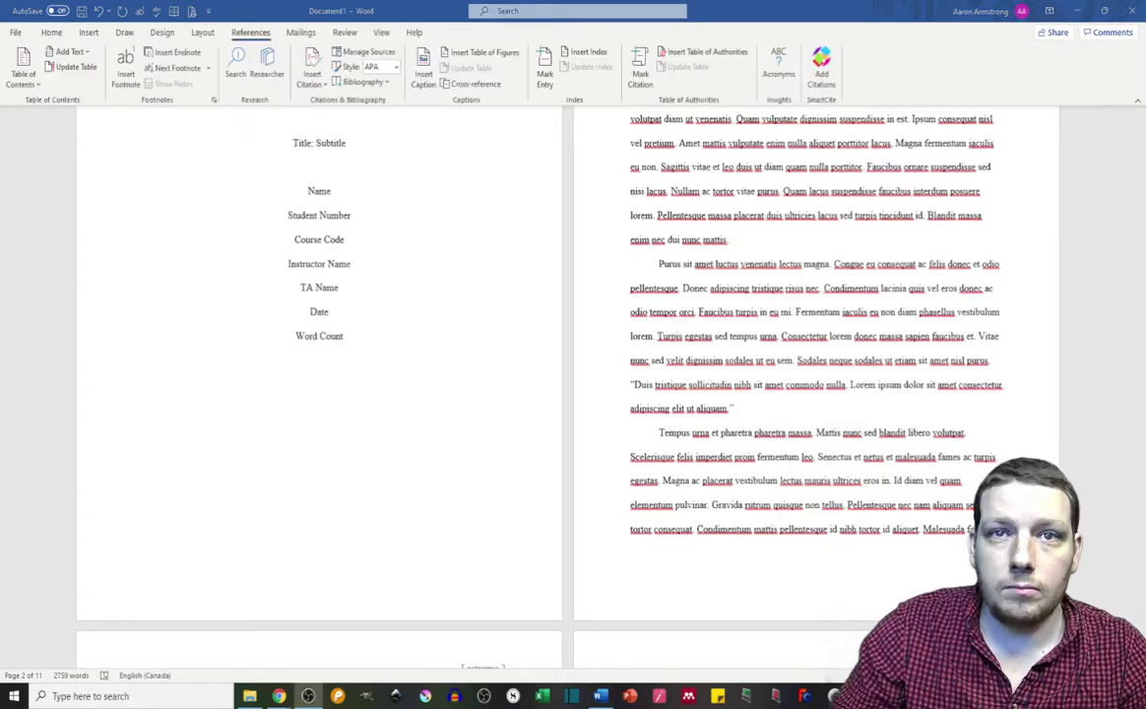
{"action": "left_click", "coordinate": [746, 413]}
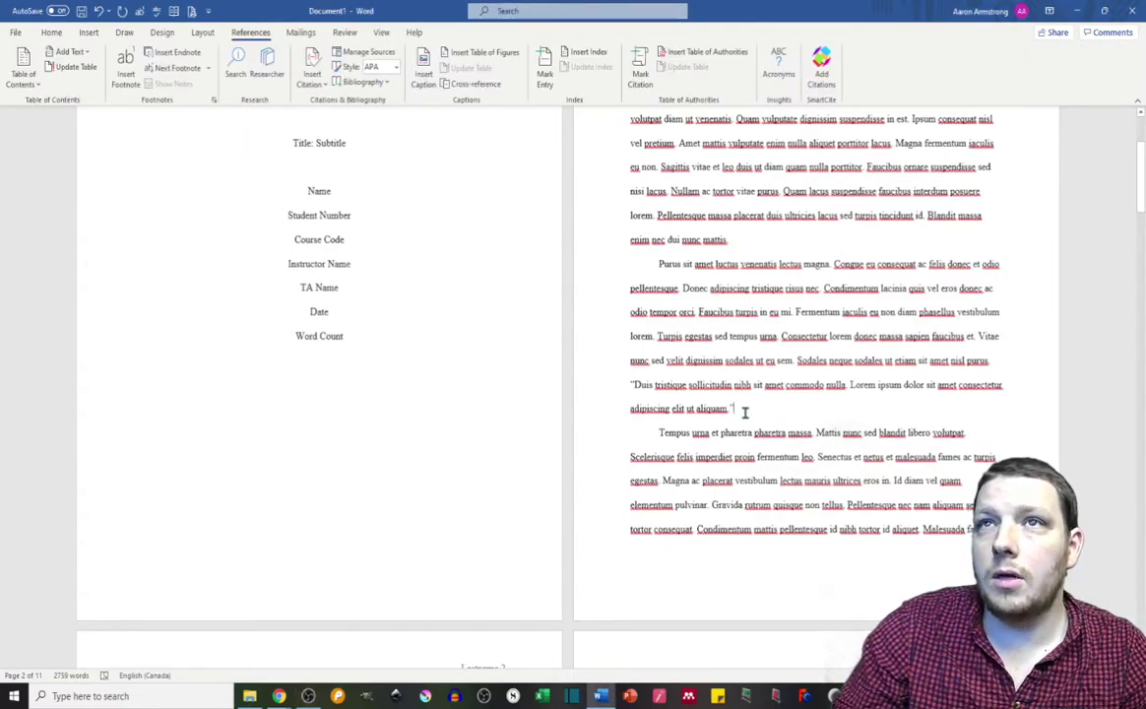
{"action": "left_click", "coordinate": [128, 65]}
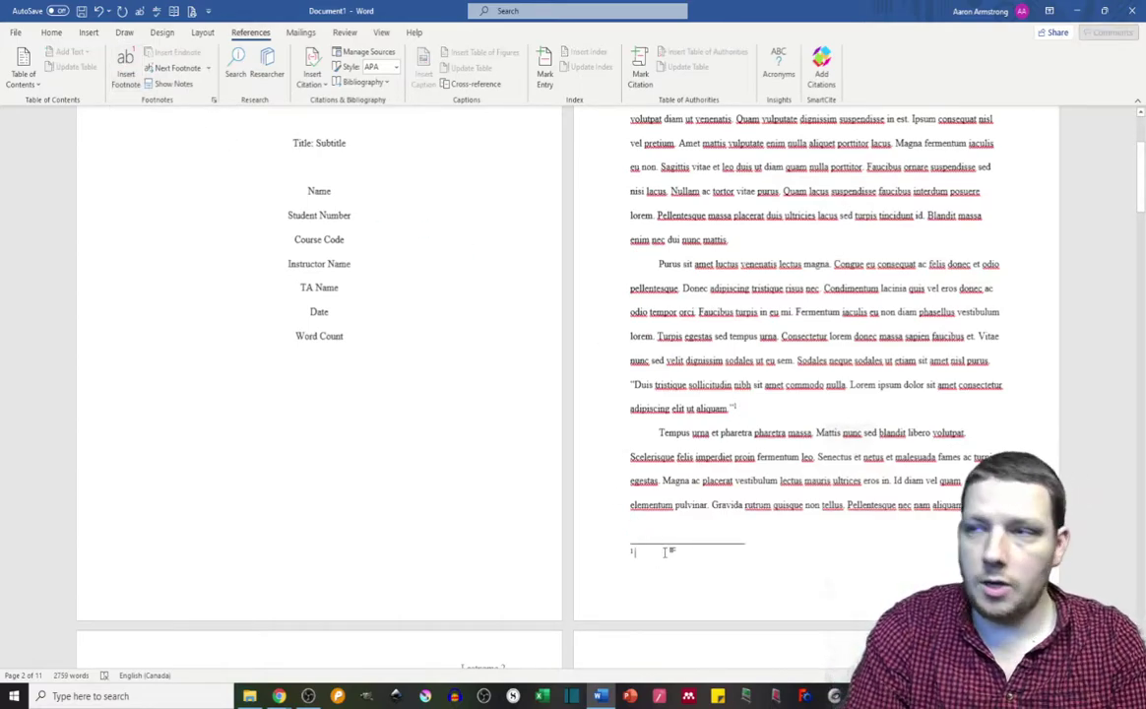
{"action": "type", "text": "Citation"}
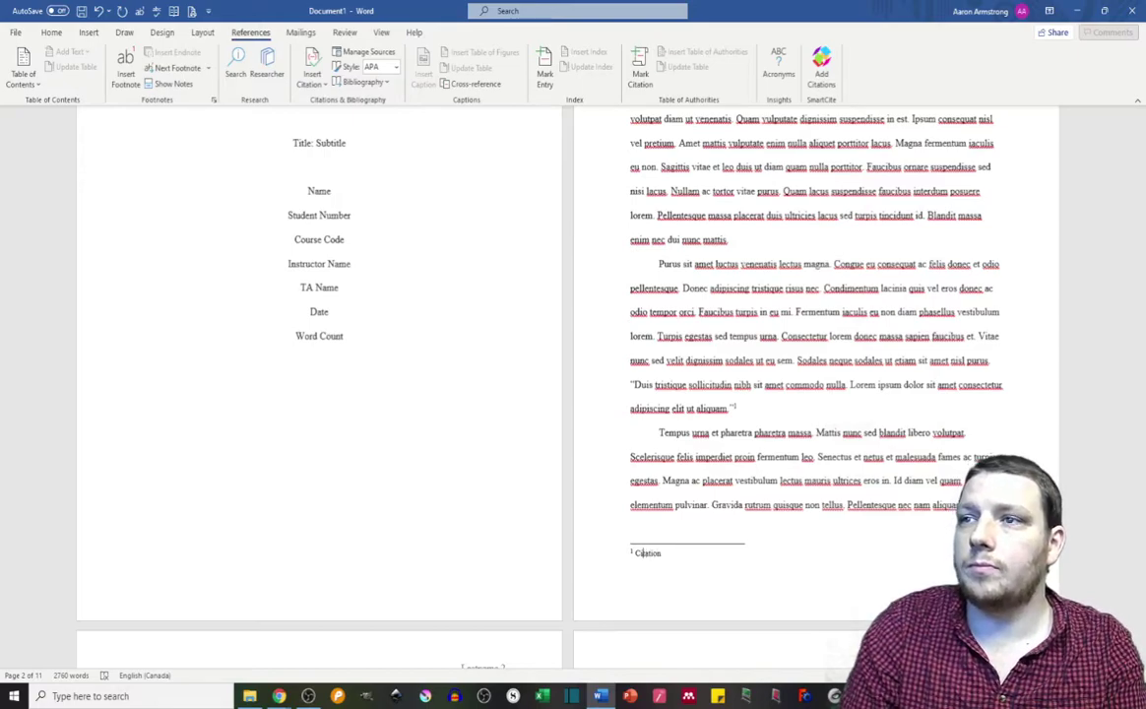
{"action": "type", "text": "Foo"}
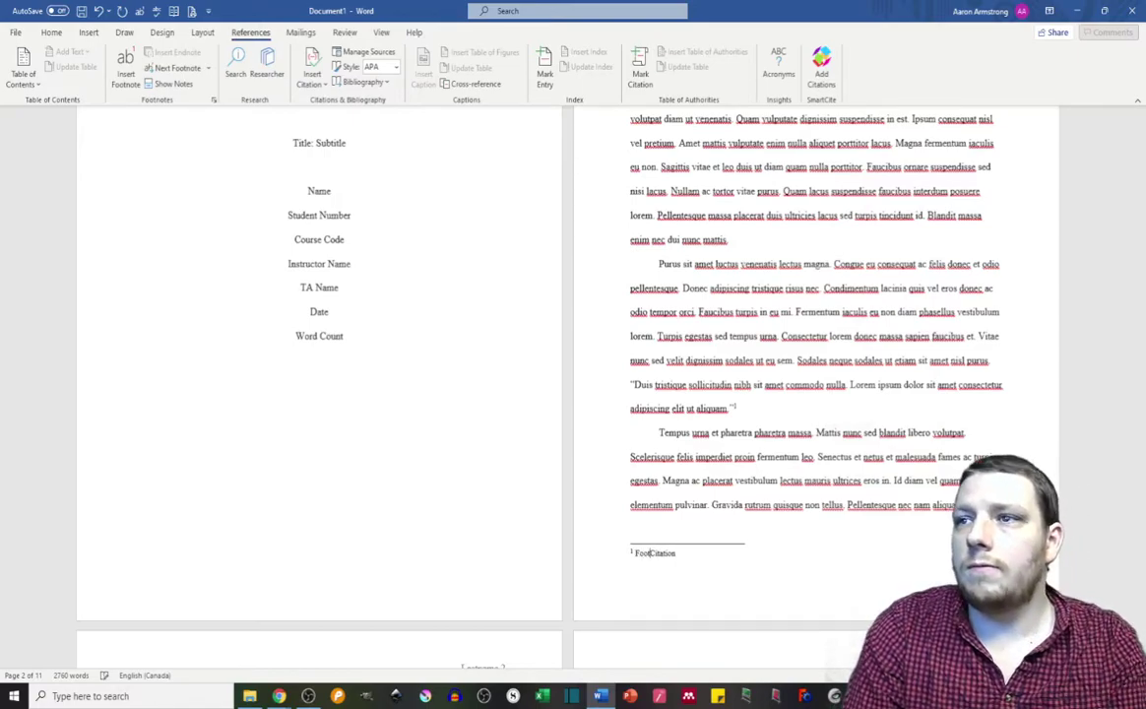
{"action": "type", "text": "tnote"}
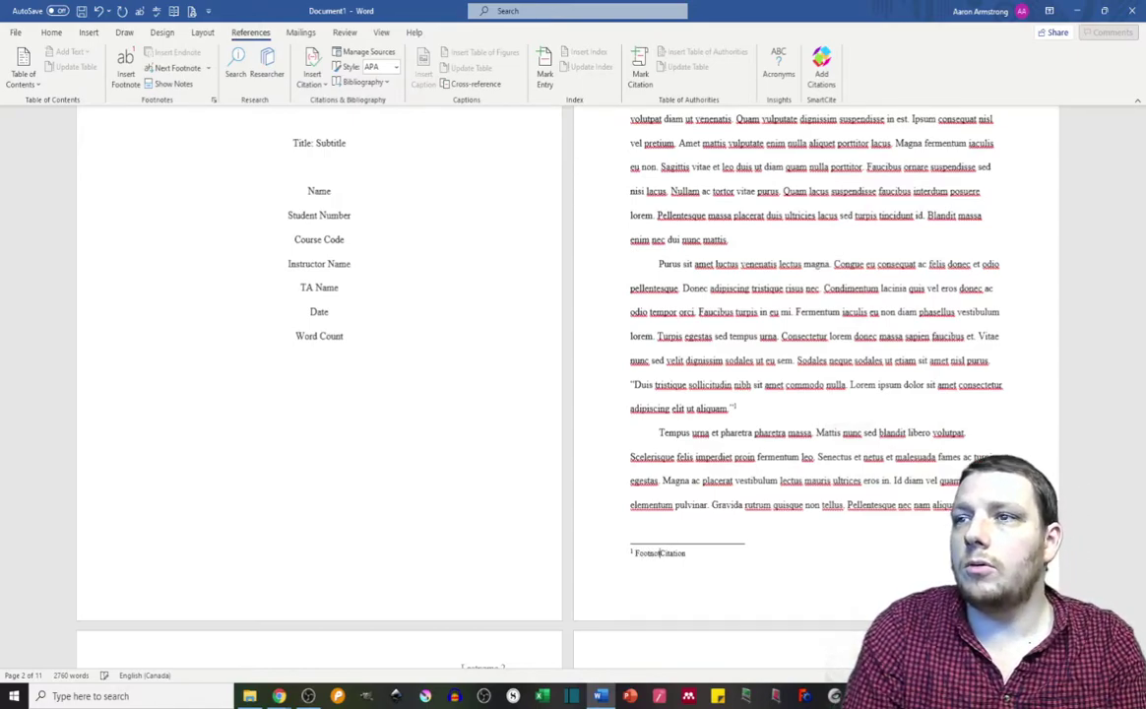
{"action": "left_click", "coordinate": [632, 567]}
{"action": "key", "text": "Tab"}
{"action": "left_click", "coordinate": [757, 558]}
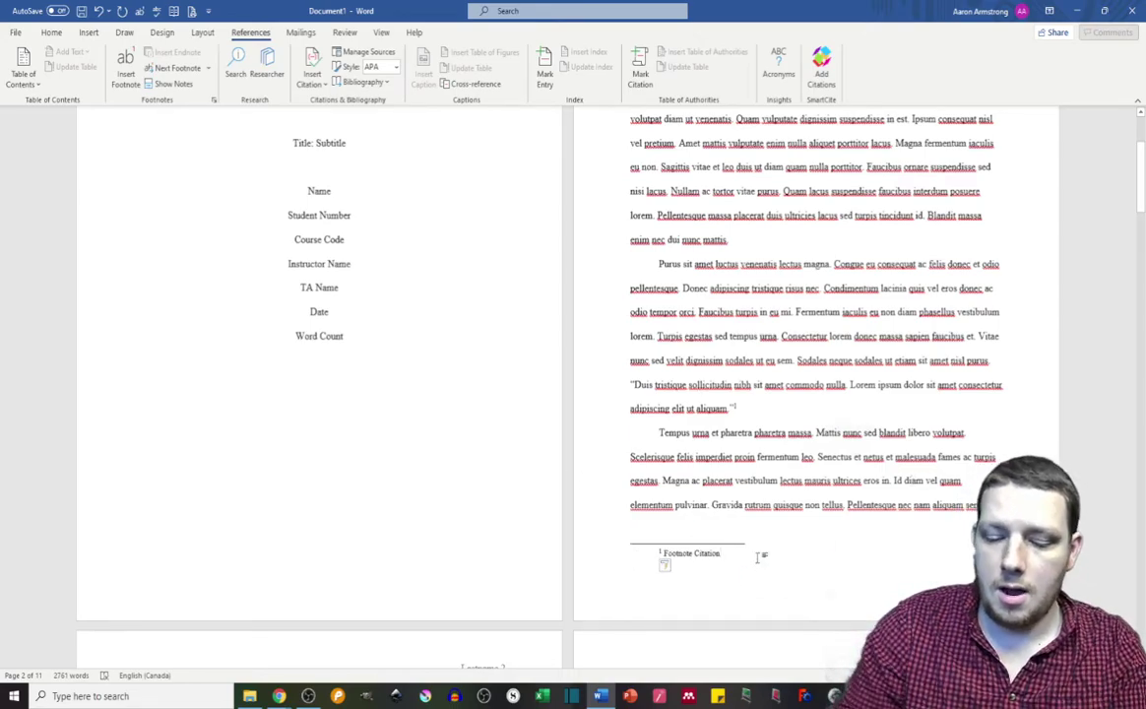
{"action": "type", "text": "."}
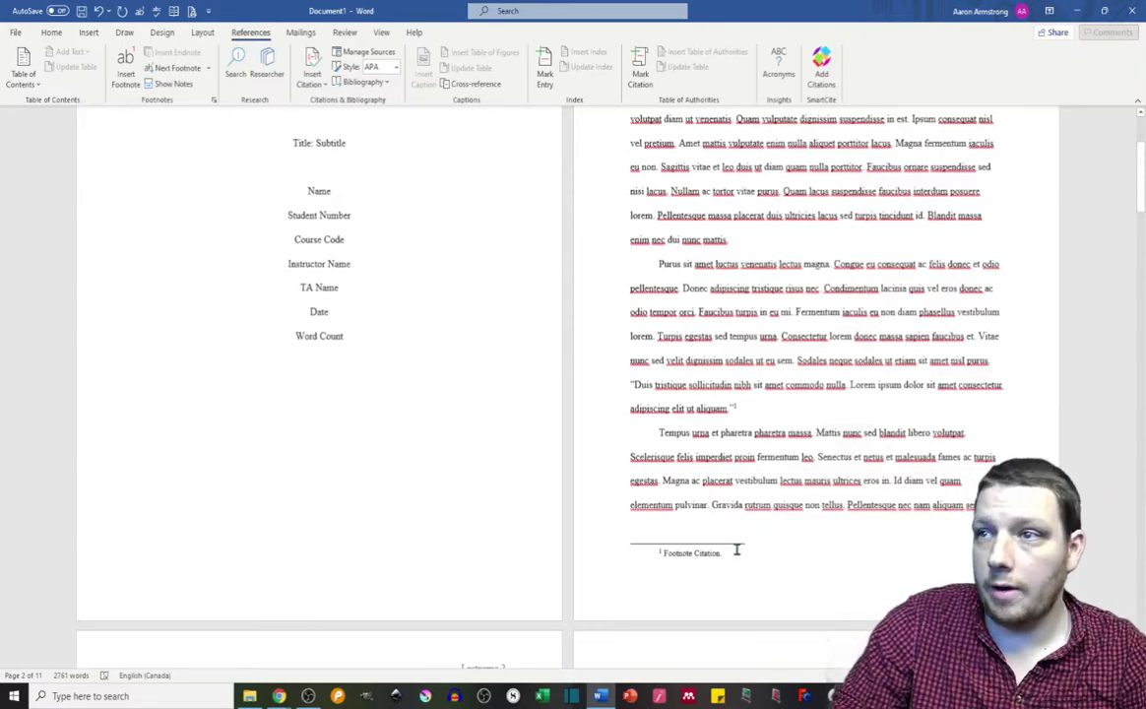
Add a centred 'Bibliography' line below the essay's last paragraph
{"action": "scroll", "coordinate": [723, 375], "scroll_direction": "down", "scroll_amount": 5}
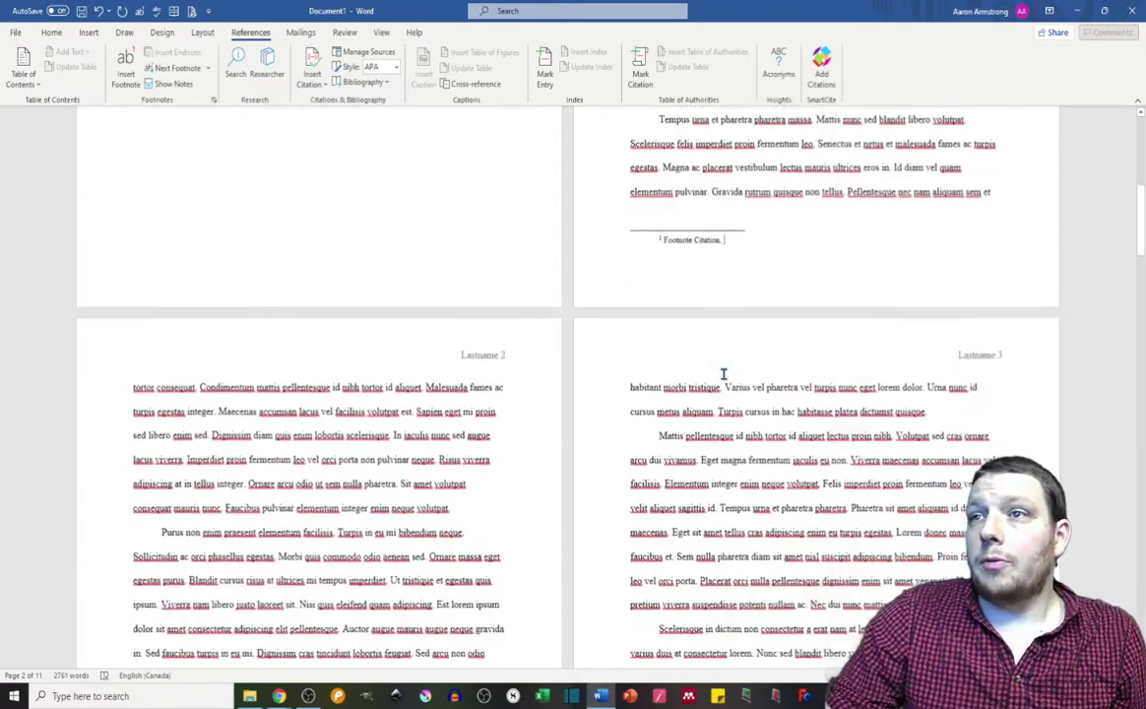
{"action": "scroll", "coordinate": [724, 374], "scroll_direction": "down", "scroll_amount": 20}
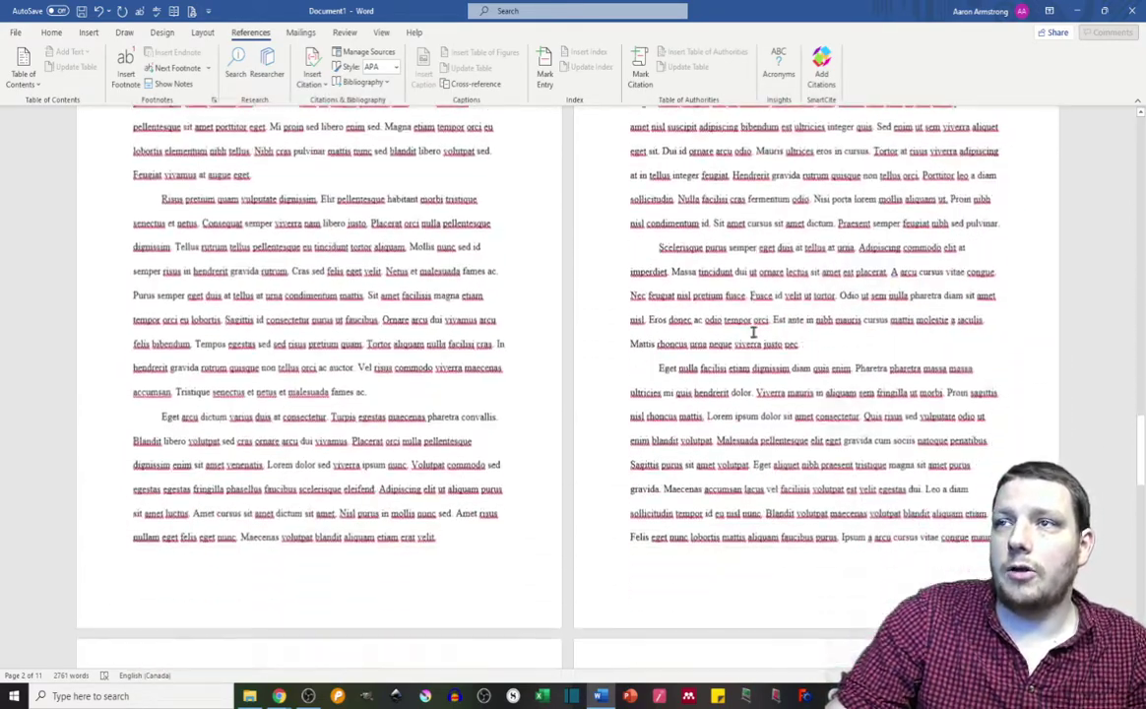
{"action": "scroll", "coordinate": [753, 332], "scroll_direction": "down", "scroll_amount": 20}
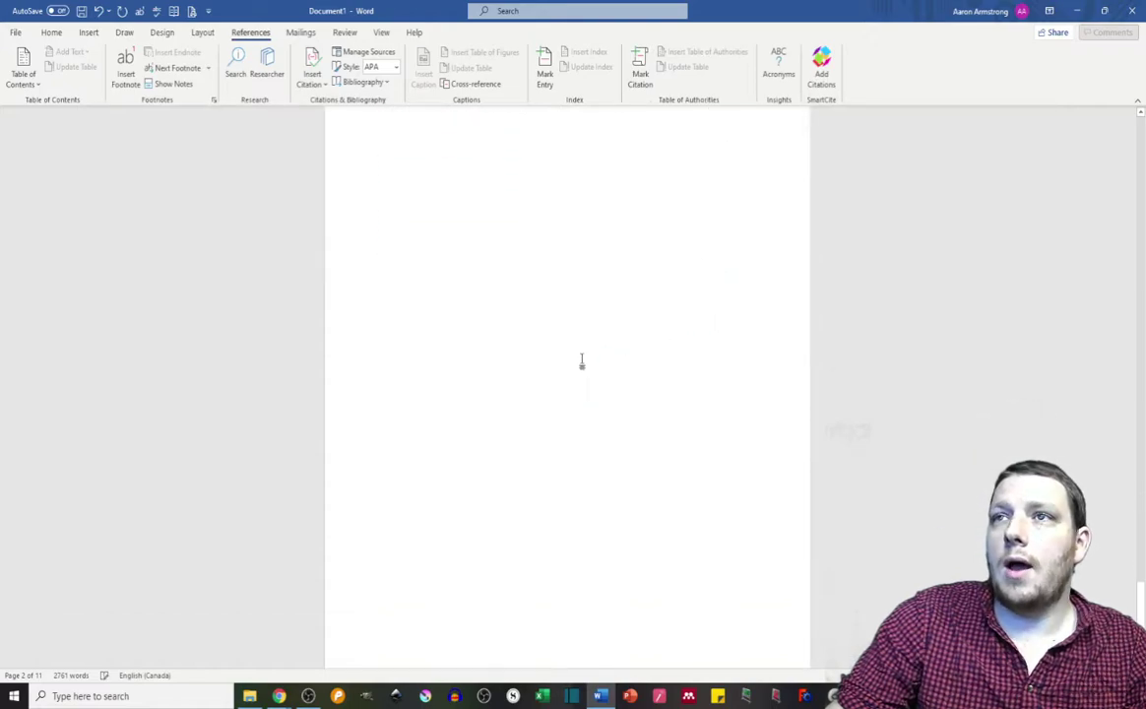
{"action": "left_click", "coordinate": [583, 357]}
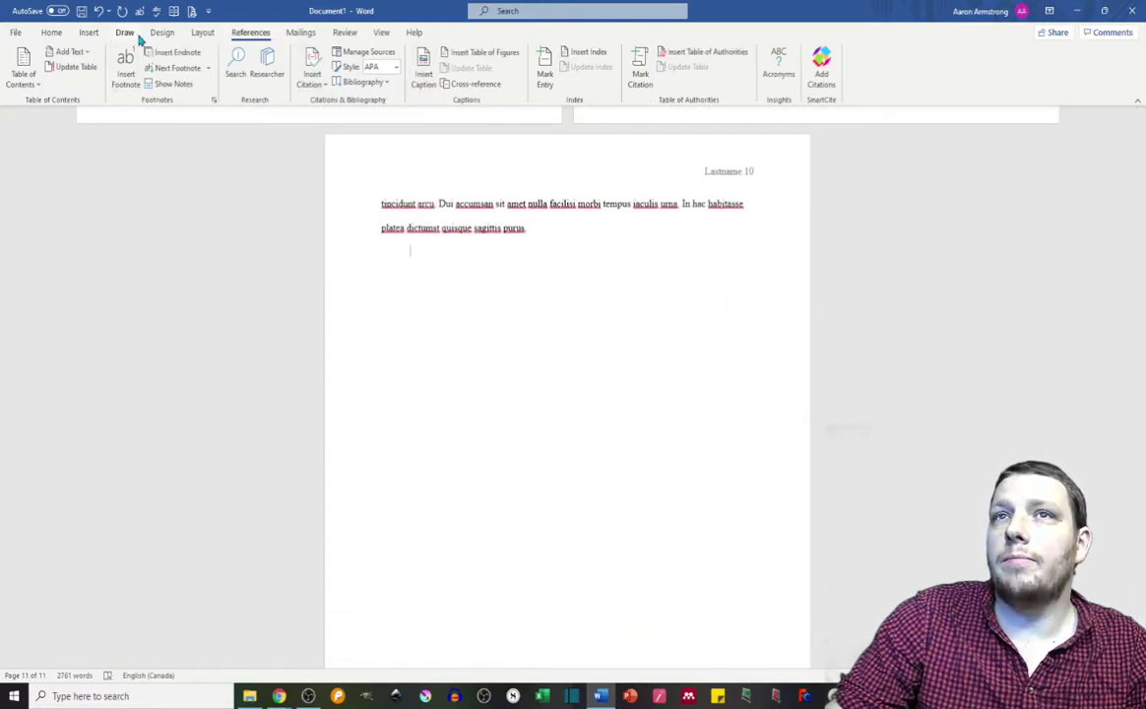
{"action": "left_click", "coordinate": [51, 33]}
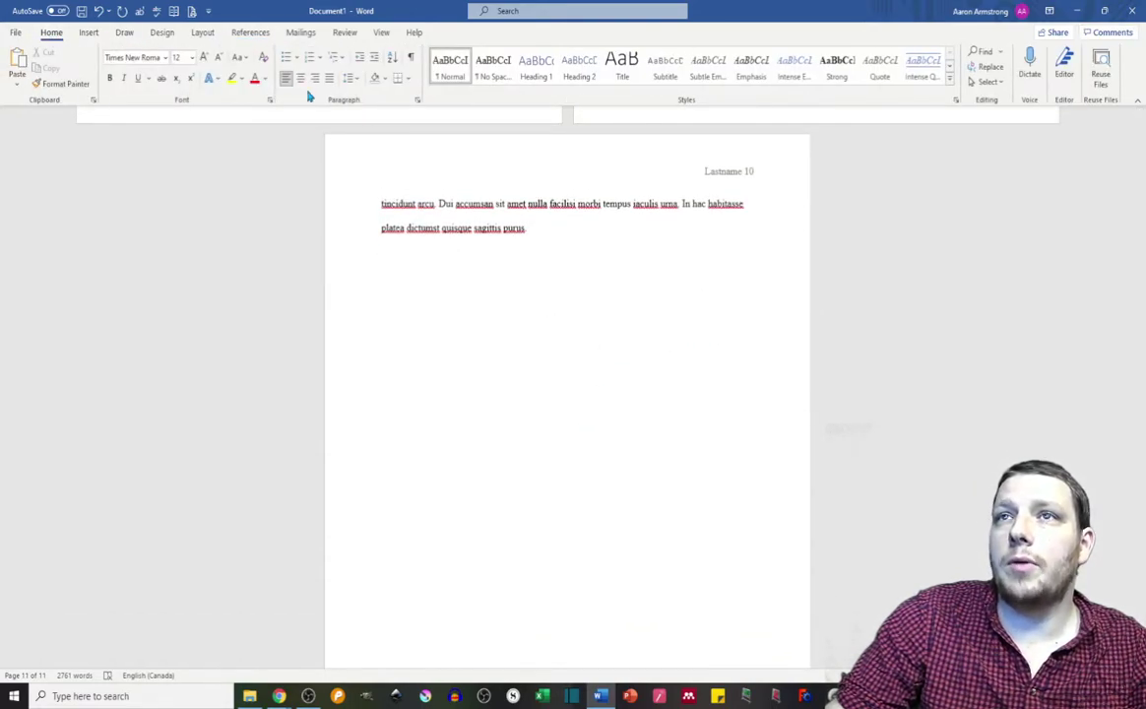
{"action": "key", "text": "Return"}
{"action": "key", "text": "Return"}
{"action": "key", "text": "Return"}
{"action": "key", "text": "Return"}
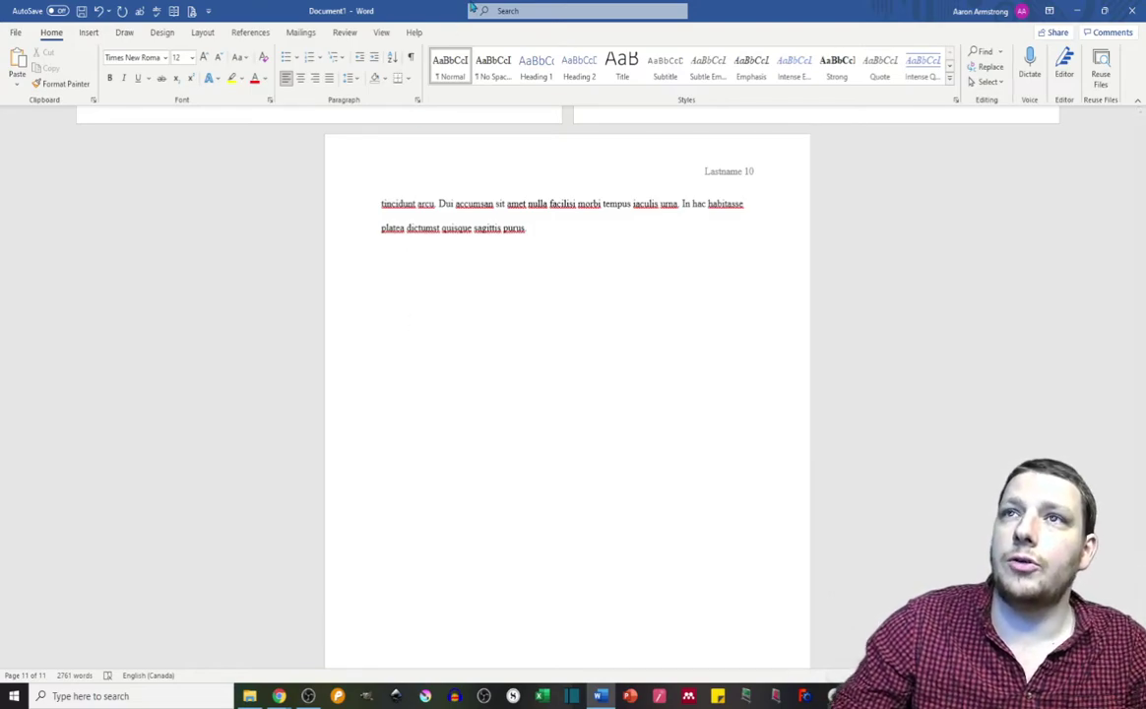
{"action": "left_click", "coordinate": [300, 78]}
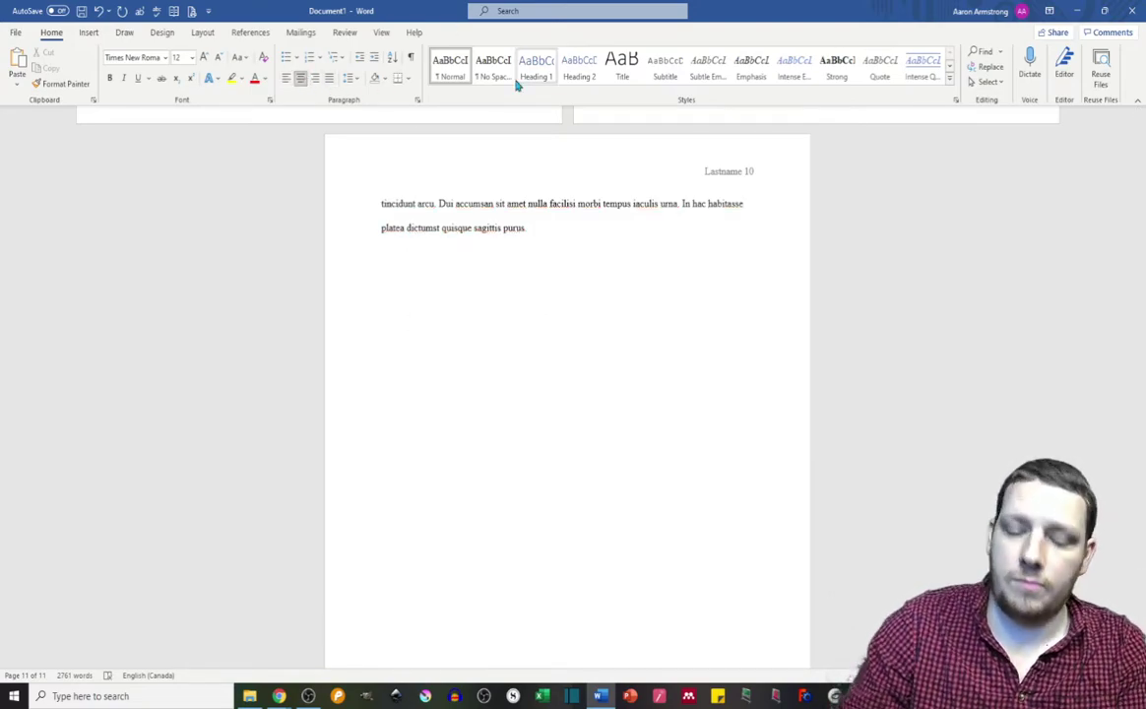
{"action": "key", "text": "ctrl+z"}
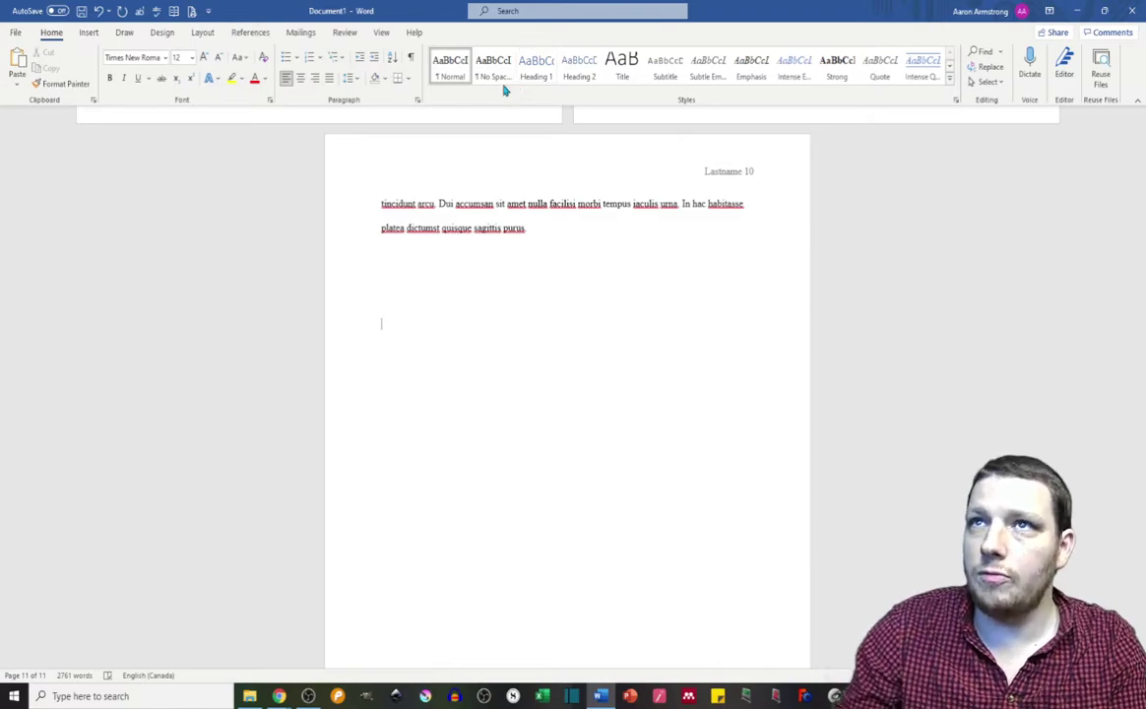
{"action": "left_click", "coordinate": [301, 79]}
{"action": "type", "text": "Bibliogra"}
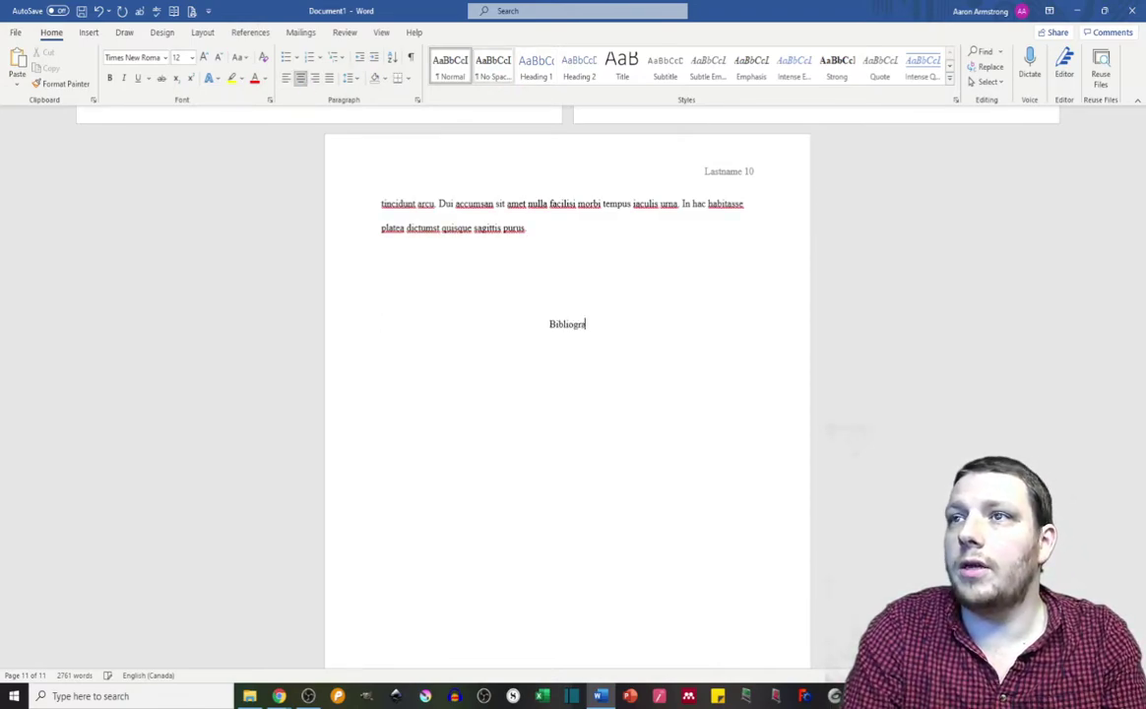
{"action": "type", "text": "phy"}
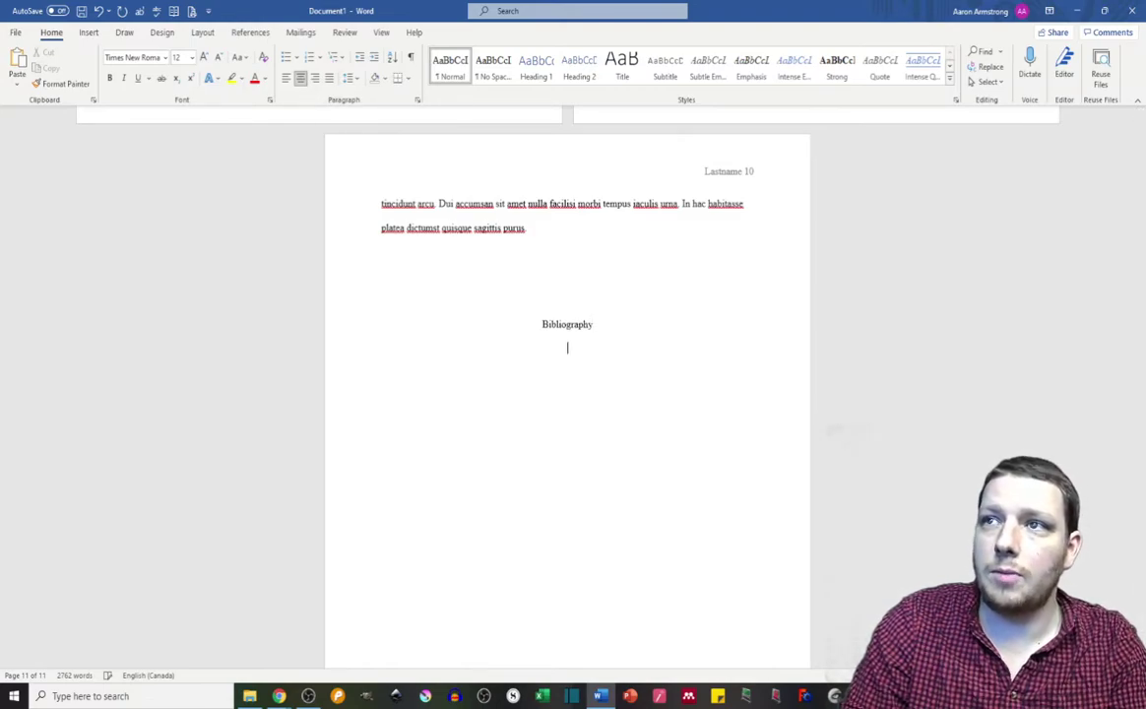
Make 'Bibliography' bold and underlined and push it onto its own new final page
{"action": "left_click", "coordinate": [286, 78]}
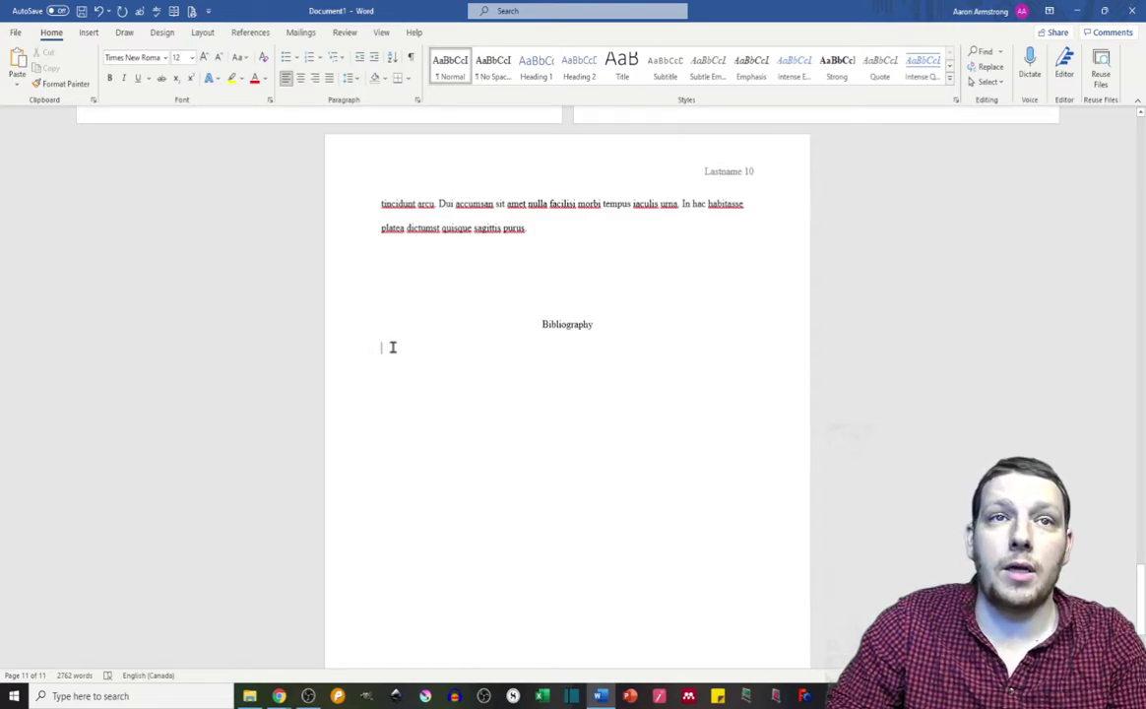
{"action": "double_click", "coordinate": [571, 324]}
{"action": "left_click", "coordinate": [138, 79]}
{"action": "left_click", "coordinate": [109, 78]}
{"action": "left_click", "coordinate": [463, 354]}
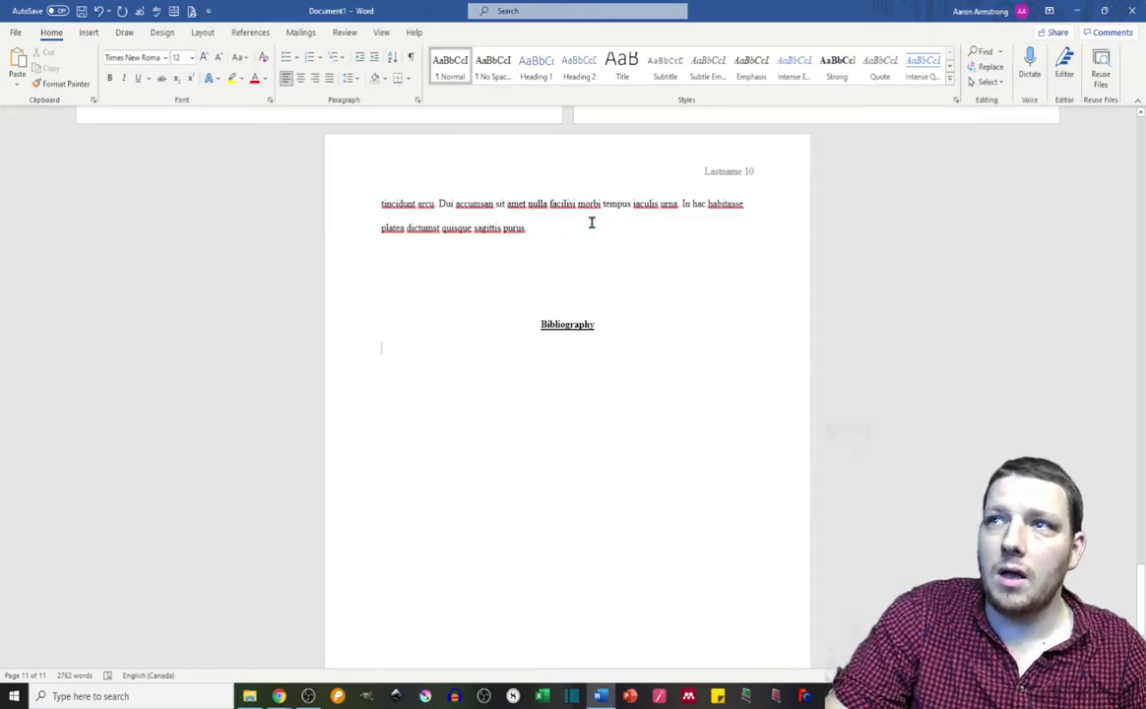
{"action": "left_click", "coordinate": [525, 325]}
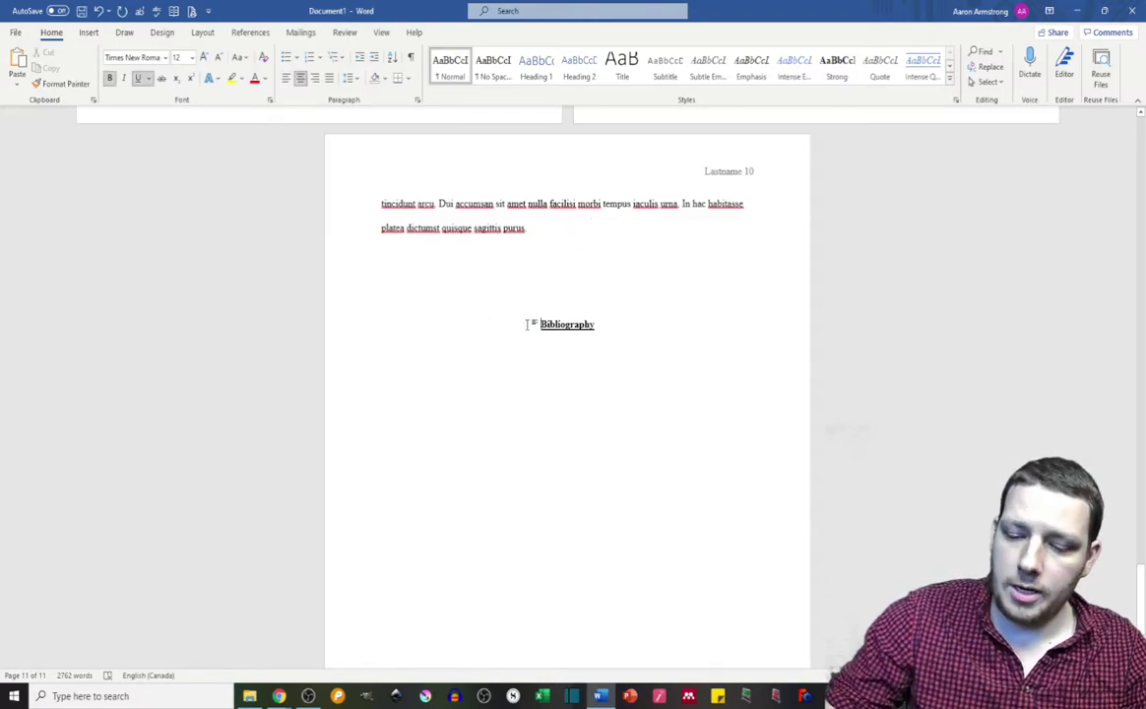
{"action": "key", "text": "Return"}
{"action": "key", "text": "Return"}
{"action": "key", "text": "Return"}
{"action": "key", "text": "Return"}
{"action": "key", "text": "Return"}
{"action": "key", "text": "Return"}
{"action": "key", "text": "Return"}
{"action": "key", "text": "Return"}
{"action": "key", "text": "Return"}
{"action": "key", "text": "Return"}
{"action": "key", "text": "Return"}
{"action": "key", "text": "Return"}
{"action": "key", "text": "Return"}
{"action": "key", "text": "Return"}
{"action": "key", "text": "Return"}
{"action": "key", "text": "Return"}
{"action": "key", "text": "Return"}
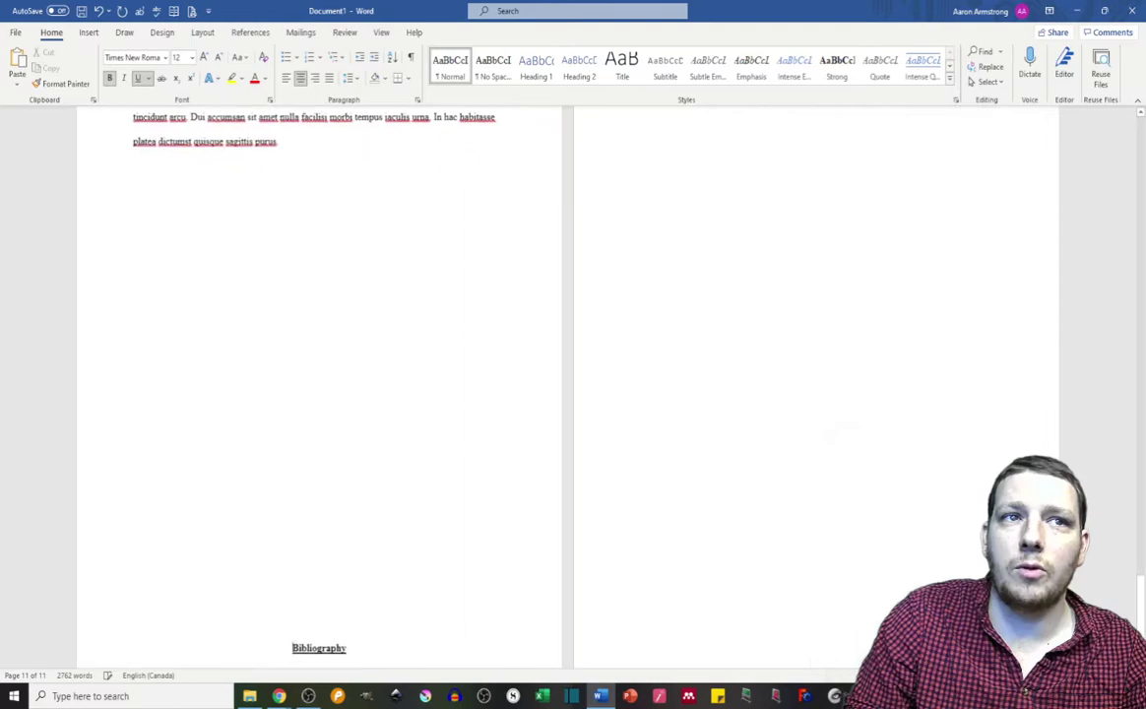
{"action": "key", "text": "Return"}
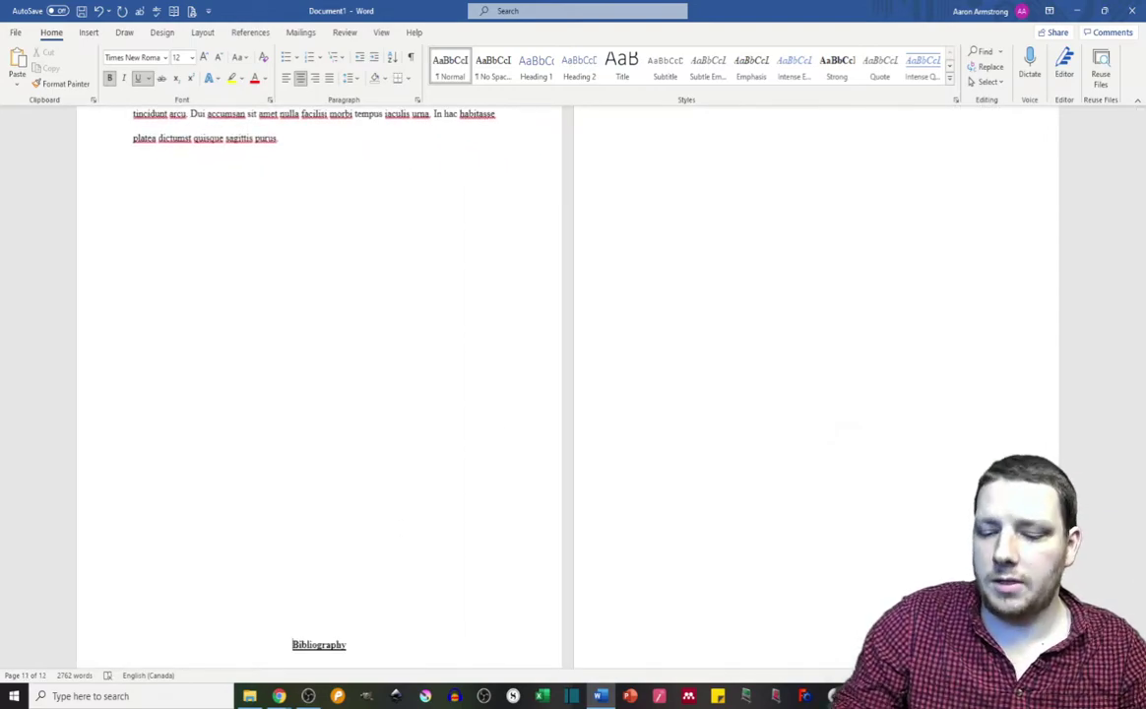
{"action": "scroll", "coordinate": [788, 276], "scroll_direction": "up", "scroll_amount": 3}
Type the entry 'Lastname, Firstname. Title. Publishing city: Publisher, date.' with Title in italics
{"action": "left_click", "coordinate": [854, 311]}
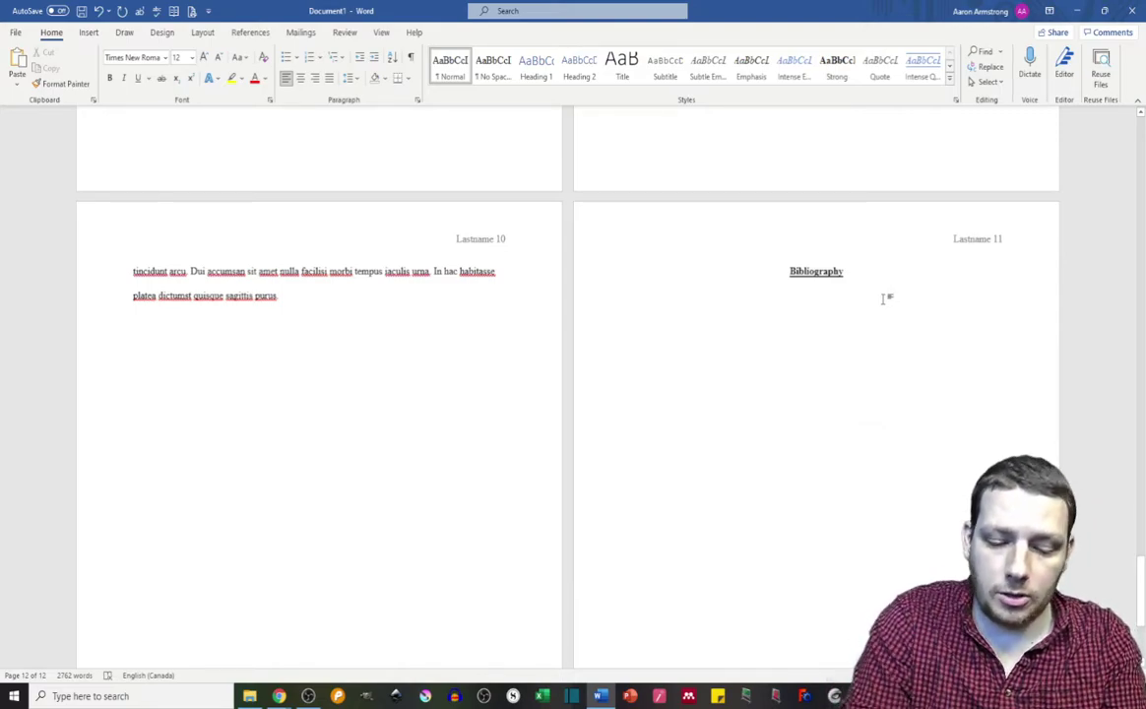
{"action": "type", "text": "Auth"}
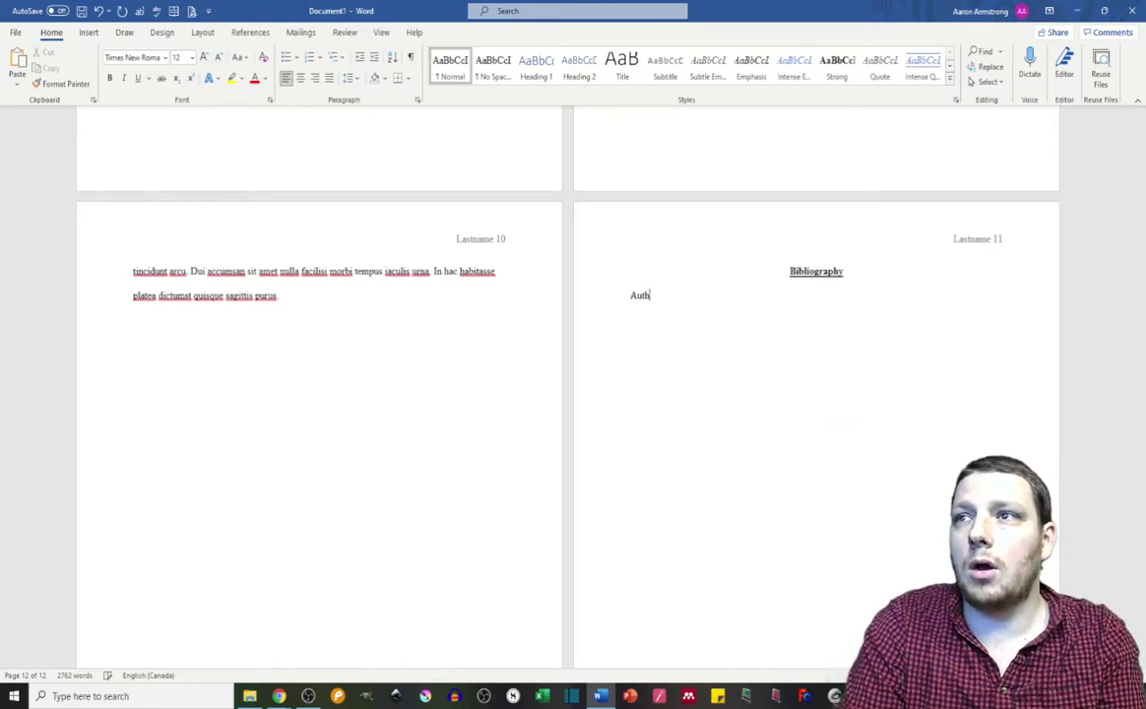
{"action": "key", "text": "BackSpace"}
{"action": "key", "text": "BackSpace"}
{"action": "key", "text": "BackSpace"}
{"action": "key", "text": "BackSpace"}
{"action": "type", "text": "1."}
{"action": "type", "text": "stname, Firstnam"}
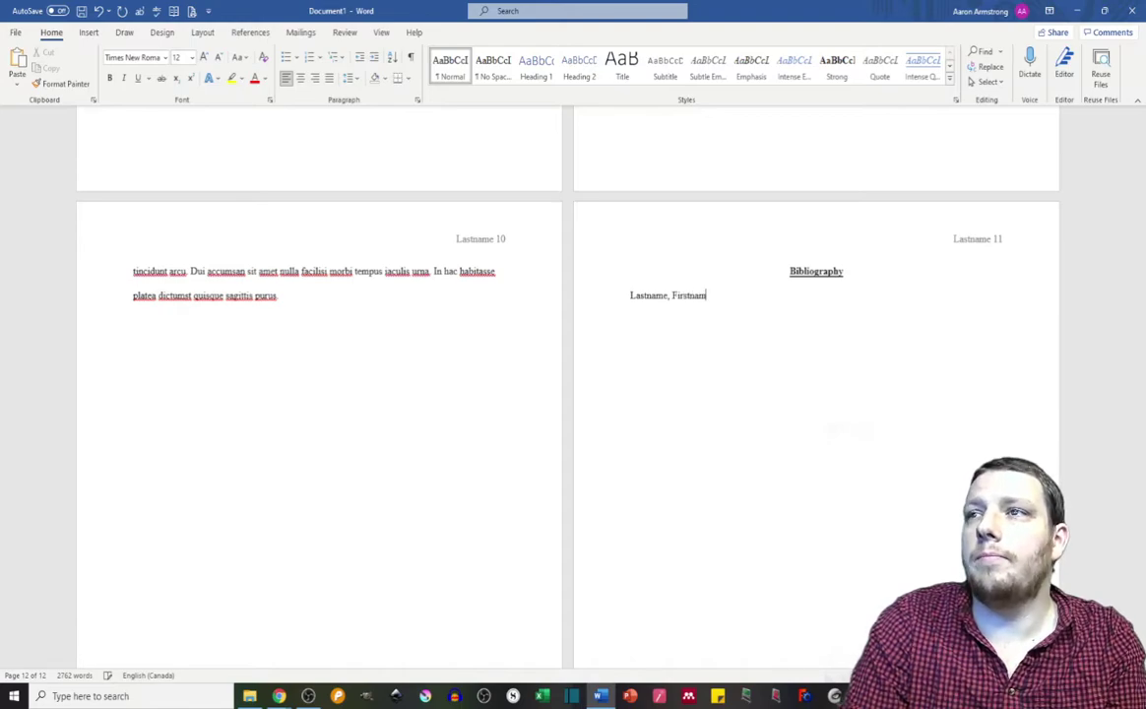
{"action": "type", "text": "e."}
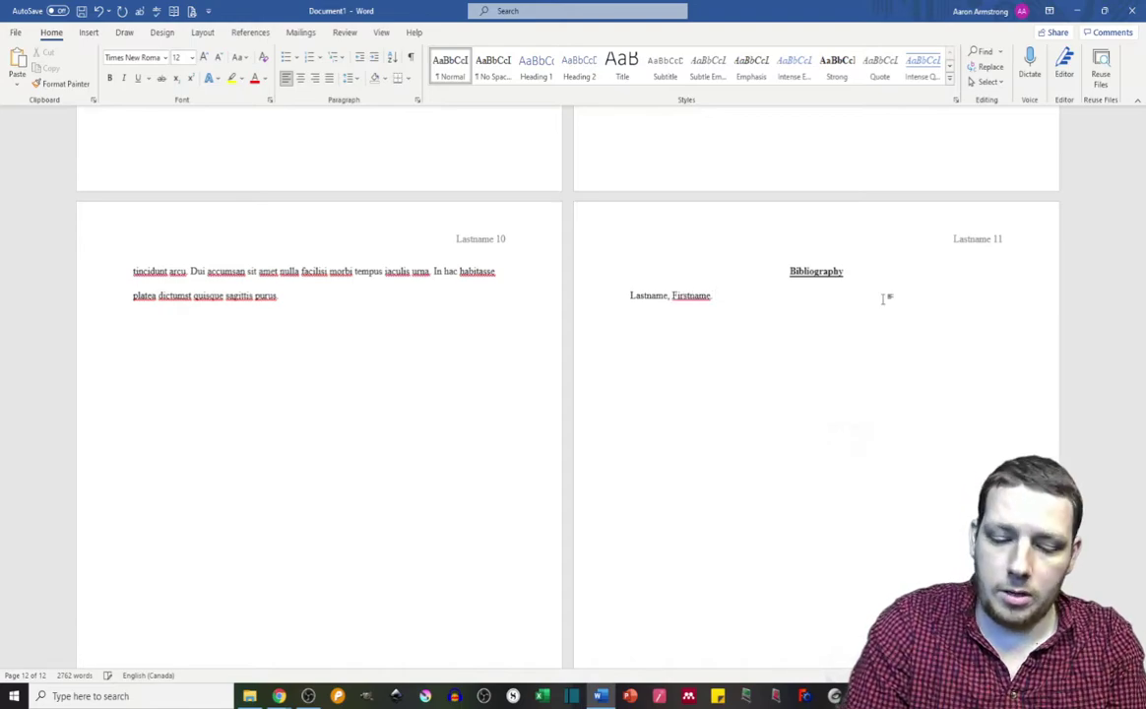
{"action": "key", "text": "ctrl+i"}
{"action": "type", "text": "Title"}
{"action": "key", "text": "ctrl+i"}
{"action": "type", "text": ". Publ"}
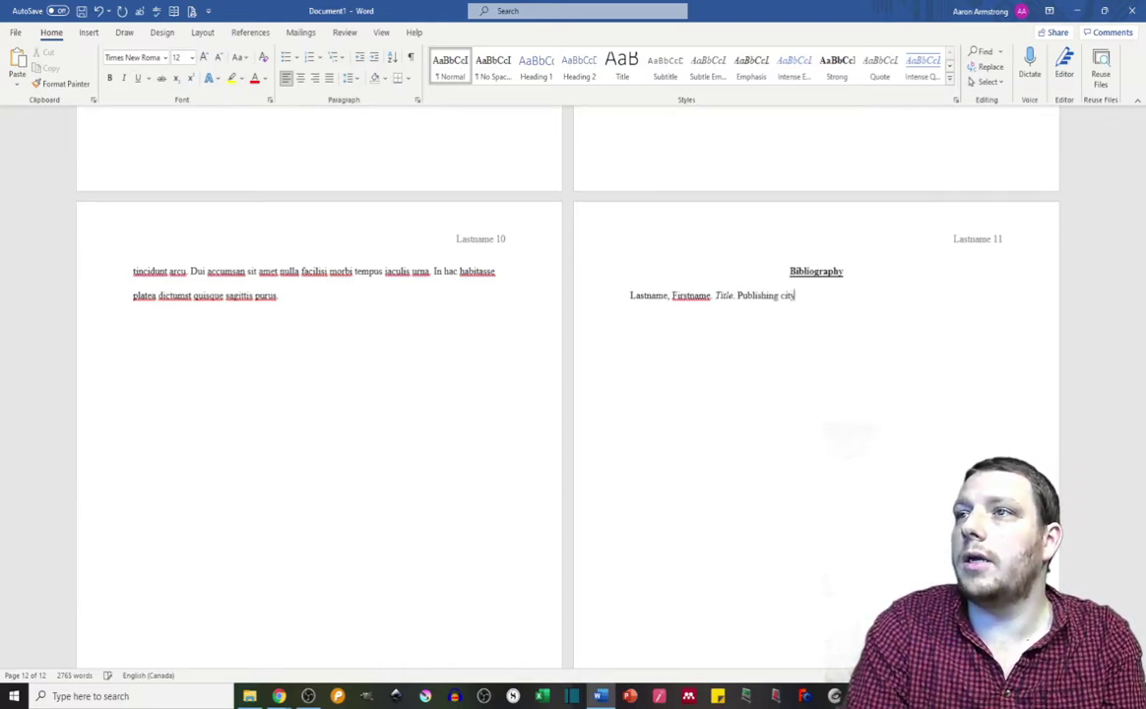
{"action": "type", "text": "ishing city: "}
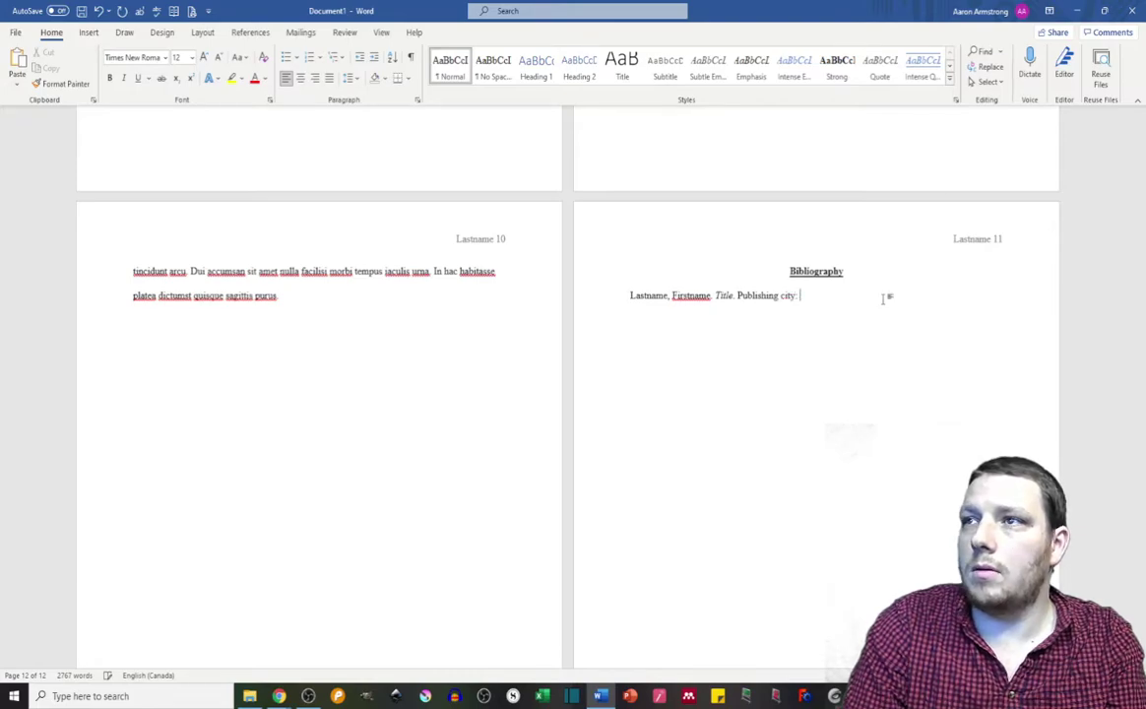
{"action": "type", "text": "Publisher, date."}
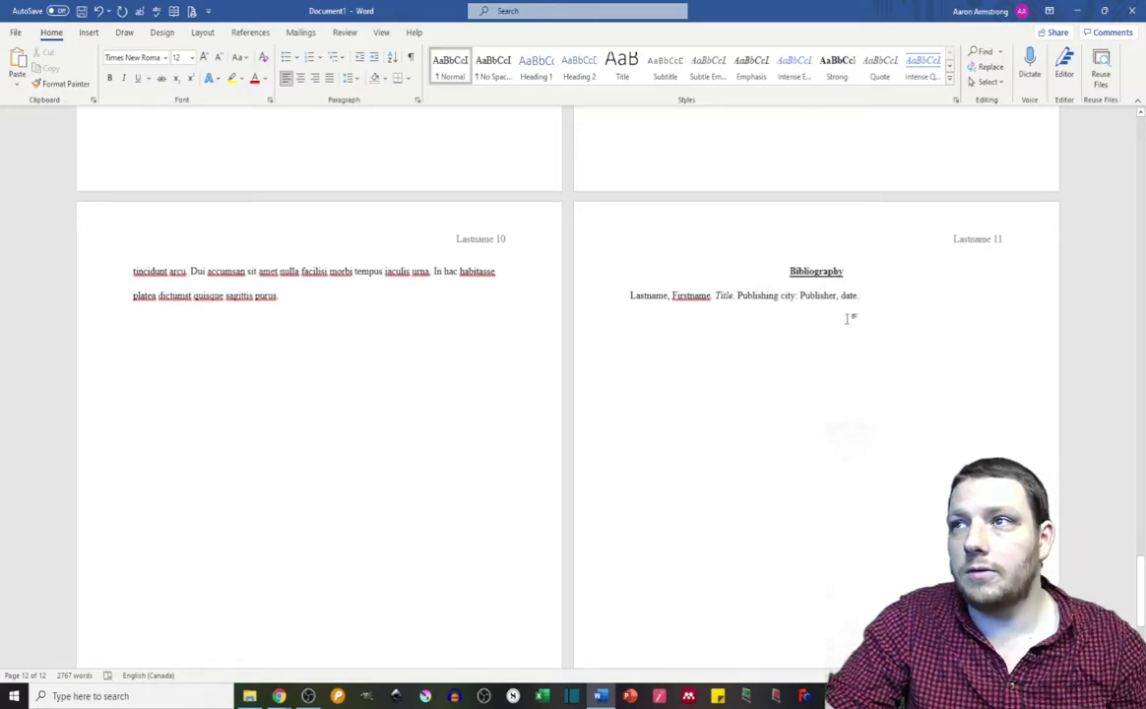
{"action": "key", "text": "Return"}
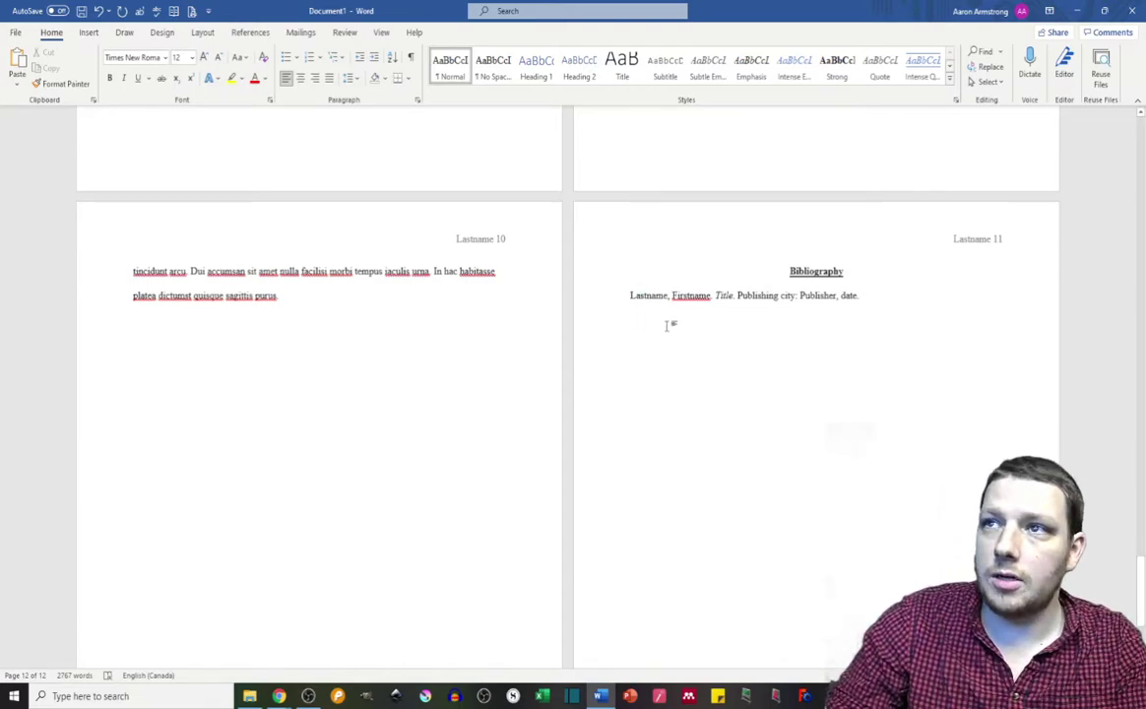
Replace 'Title' in the entry with page 10's last sentence, italicised, then select the whole entry
{"action": "left_click_drag", "start_coordinate": [278, 296], "coordinate": [189, 272]}
{"action": "key", "text": "ctrl+c"}
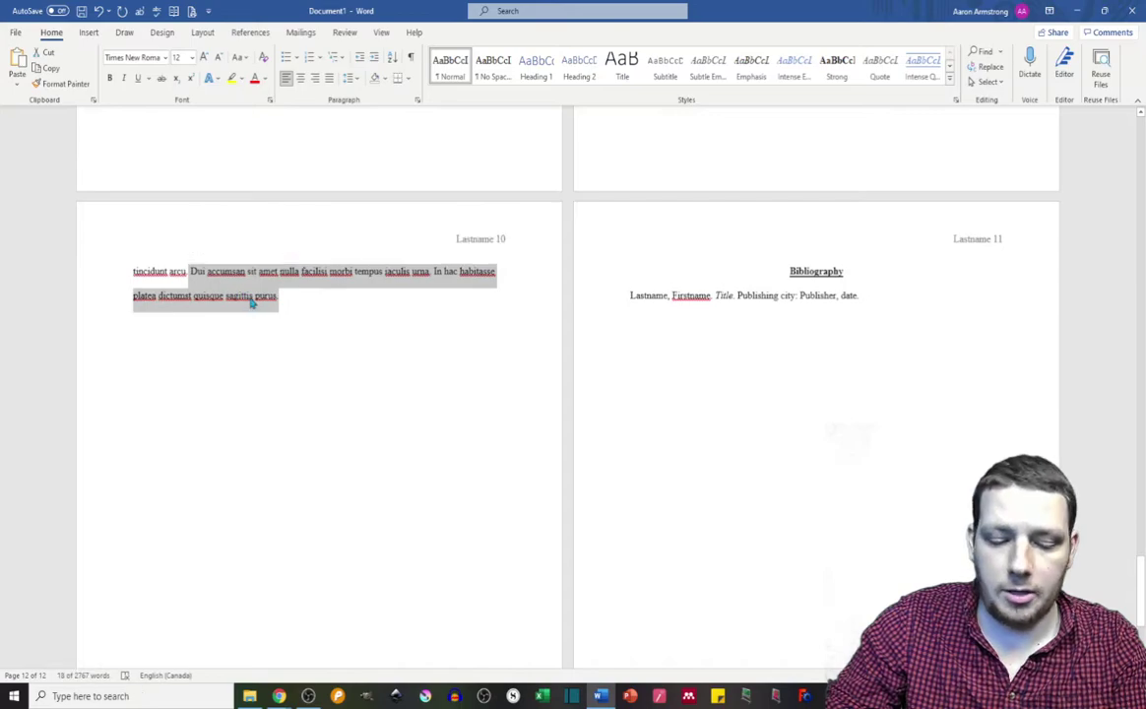
{"action": "double_click", "coordinate": [725, 299]}
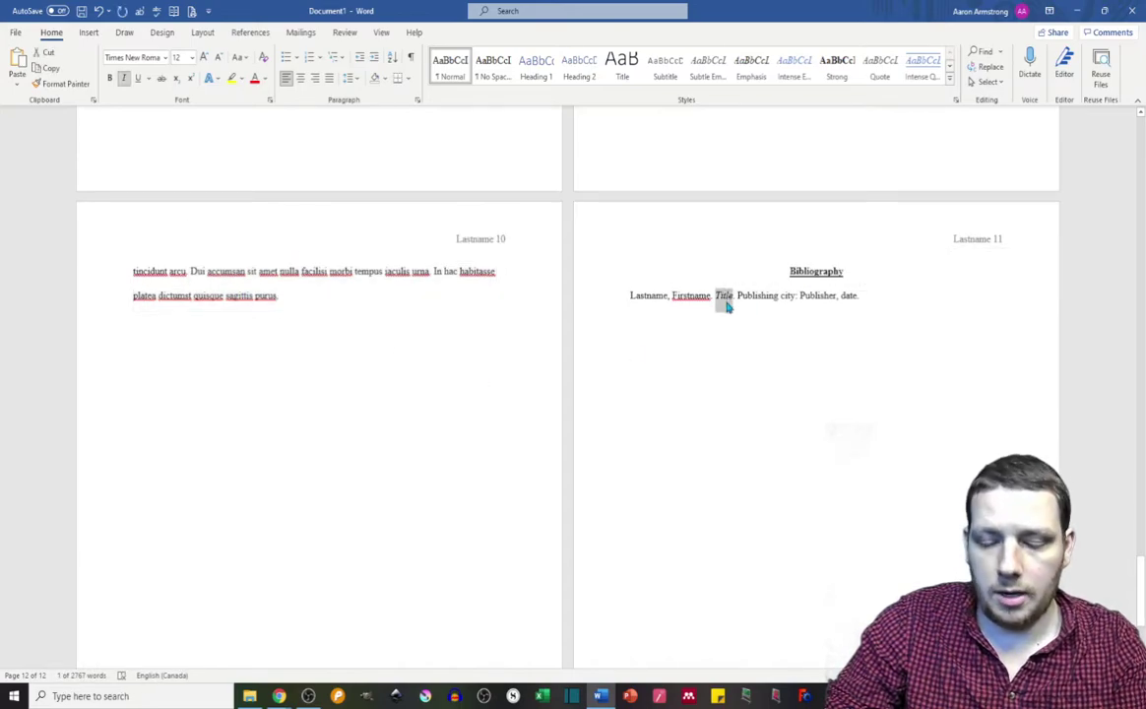
{"action": "key", "text": "ctrl+v"}
{"action": "left_click_drag", "start_coordinate": [816, 321], "coordinate": [717, 296]}
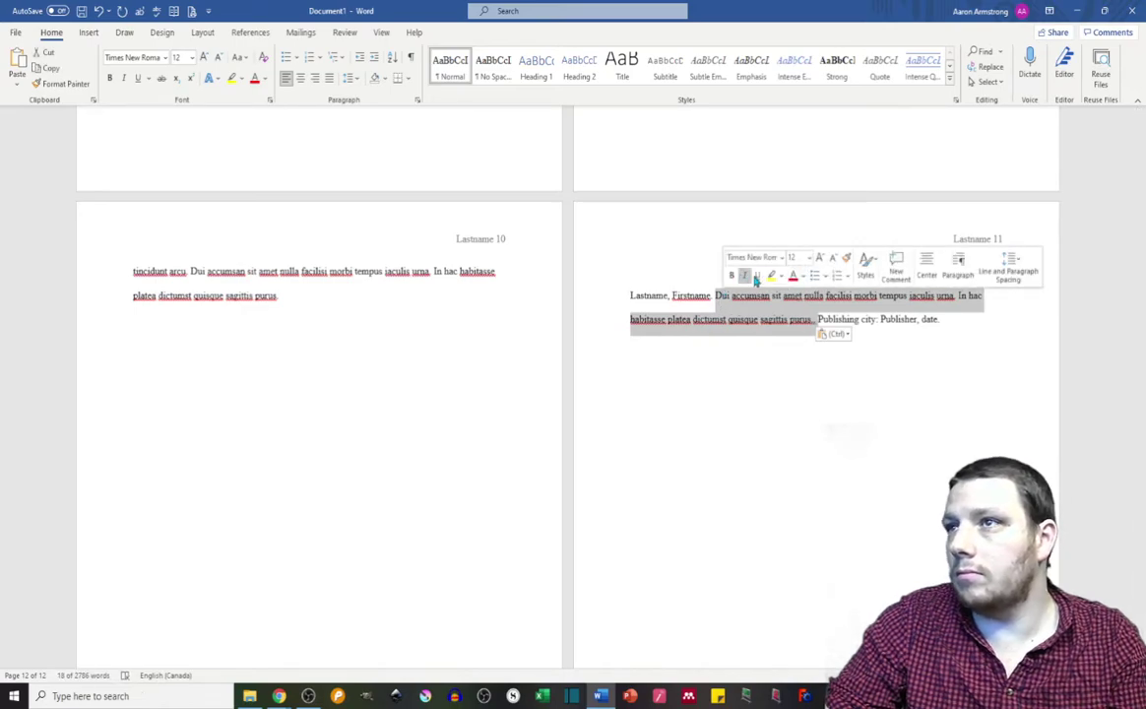
{"action": "left_click", "coordinate": [746, 276]}
{"action": "left_click", "coordinate": [967, 327]}
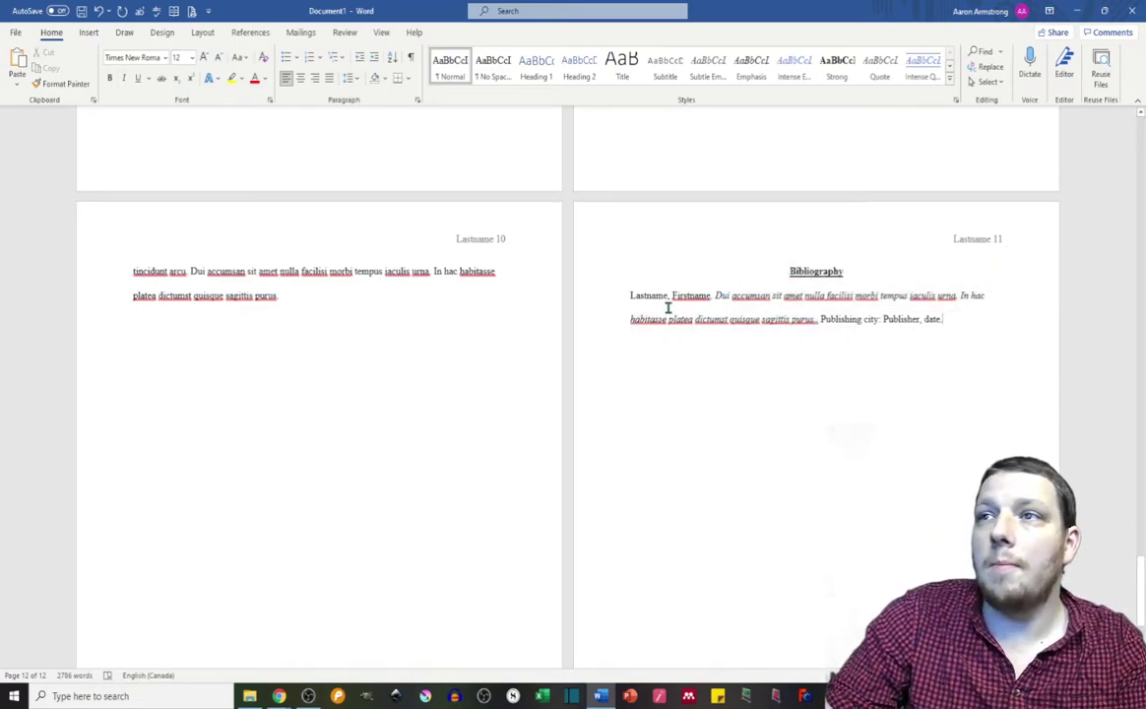
{"action": "left_click_drag", "start_coordinate": [964, 330], "coordinate": [658, 296]}
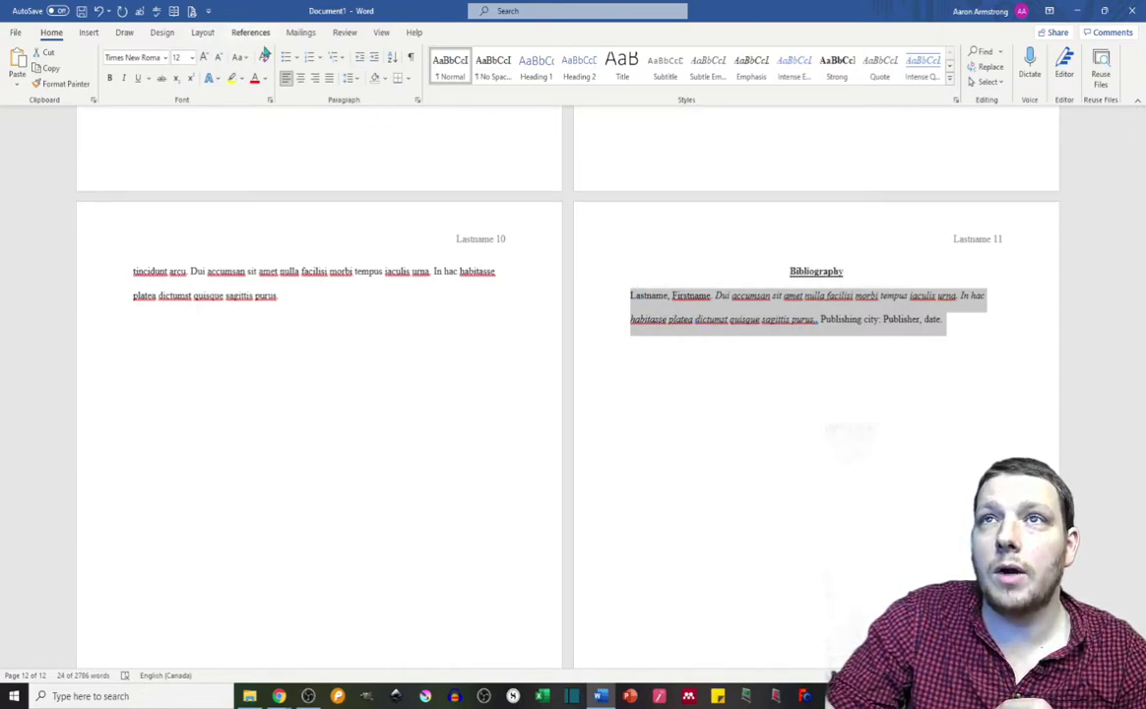
Apply a 1.27 cm hanging indent to the bibliography entry through the Paragraph settings
{"action": "left_click", "coordinate": [417, 101]}
{"action": "left_click", "coordinate": [606, 295]}
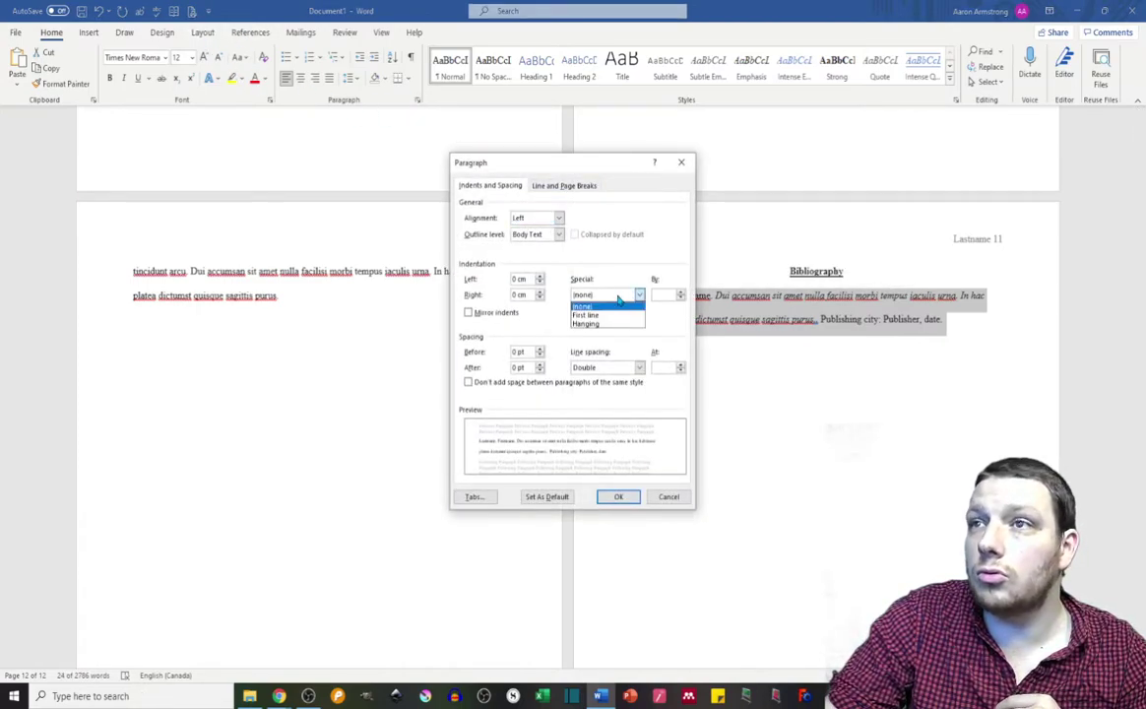
{"action": "left_click", "coordinate": [603, 325]}
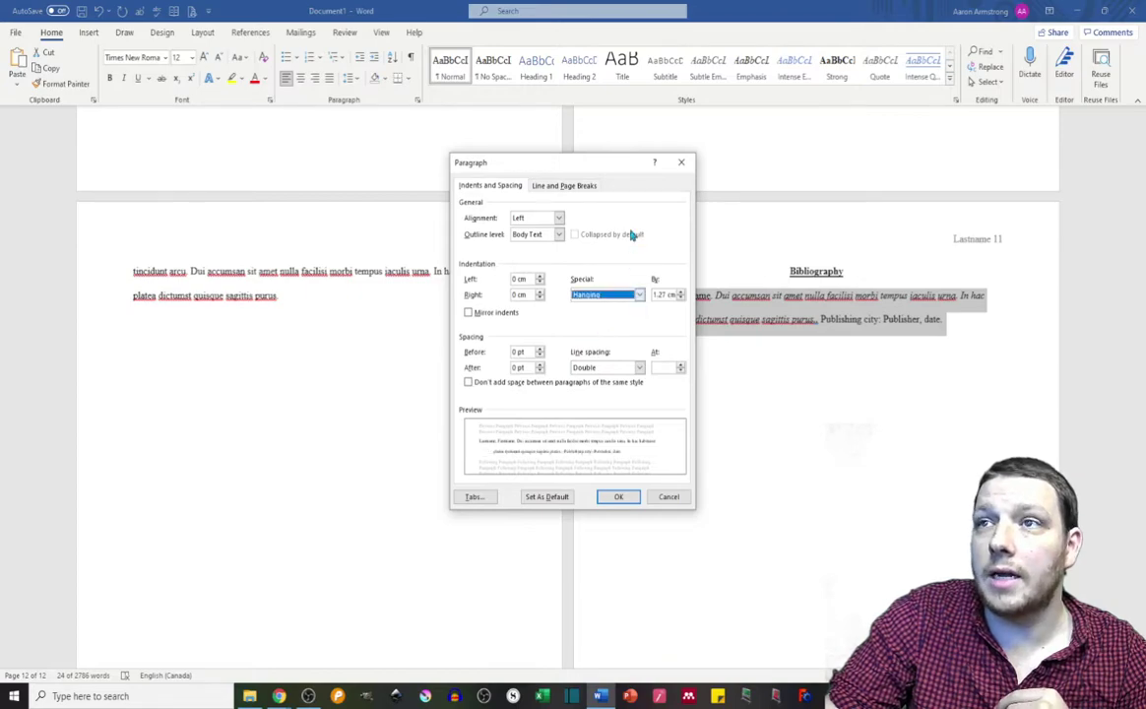
{"action": "left_click", "coordinate": [619, 496]}
{"action": "left_click", "coordinate": [990, 335]}
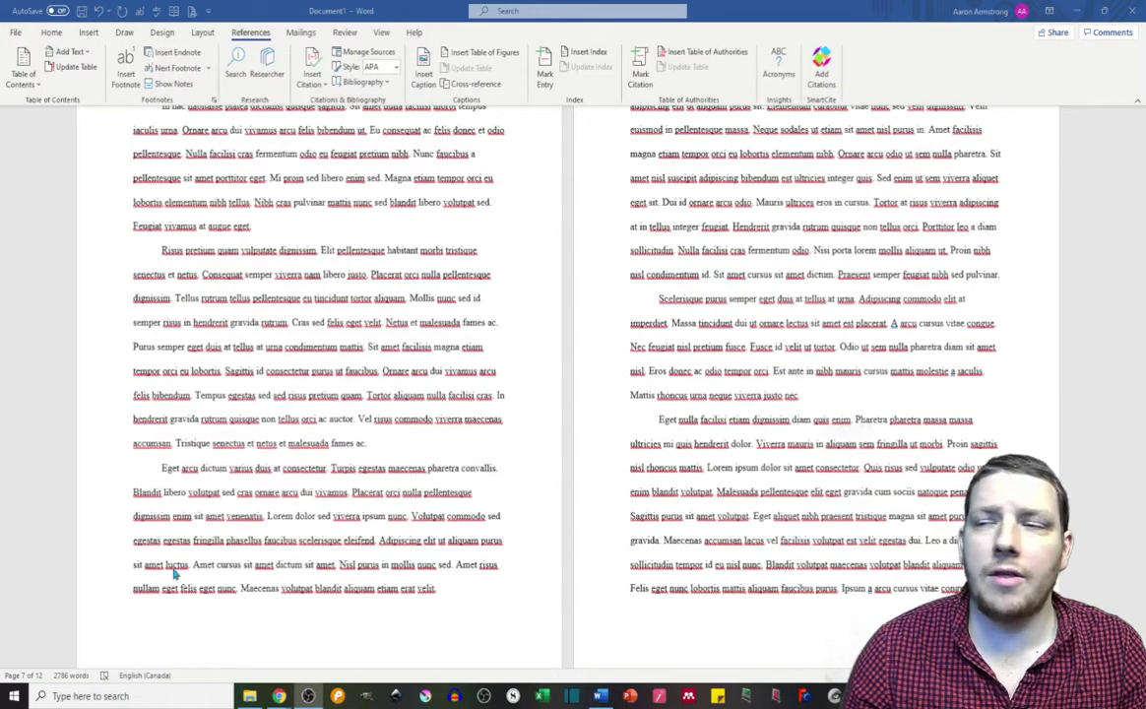
Scroll through the 12-page essay to the Bibliography and back up to the title page
{"action": "scroll", "coordinate": [646, 530], "scroll_direction": "down", "scroll_amount": 15}
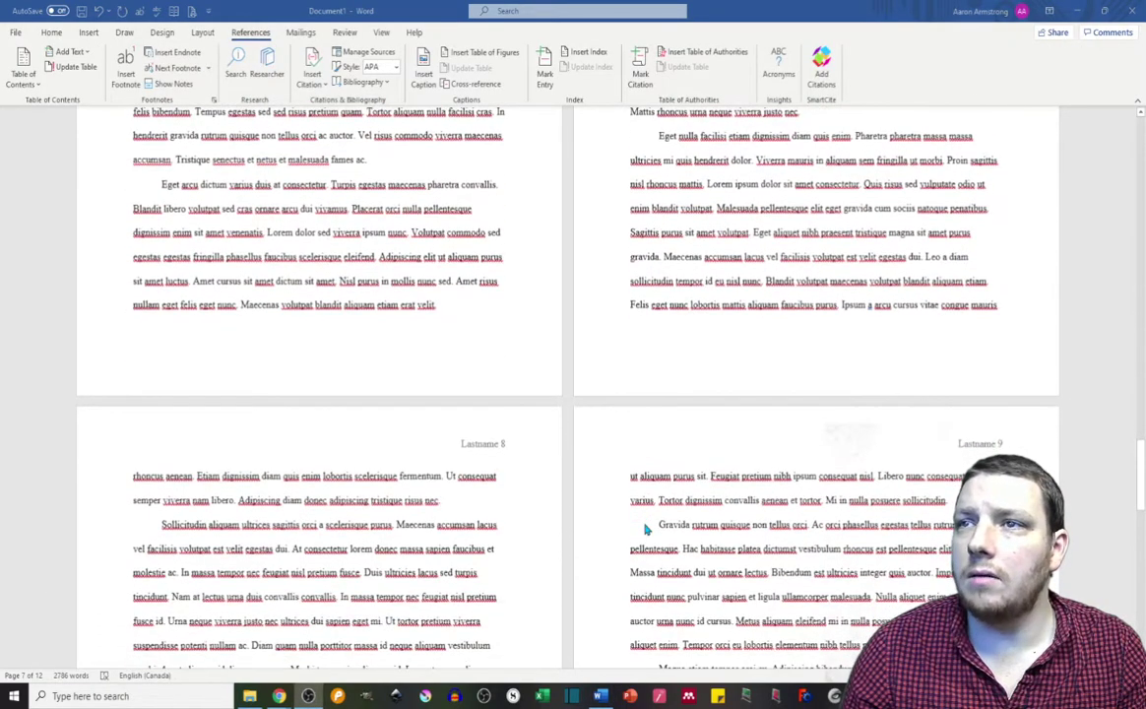
{"action": "scroll", "coordinate": [646, 530], "scroll_direction": "down", "scroll_amount": 10}
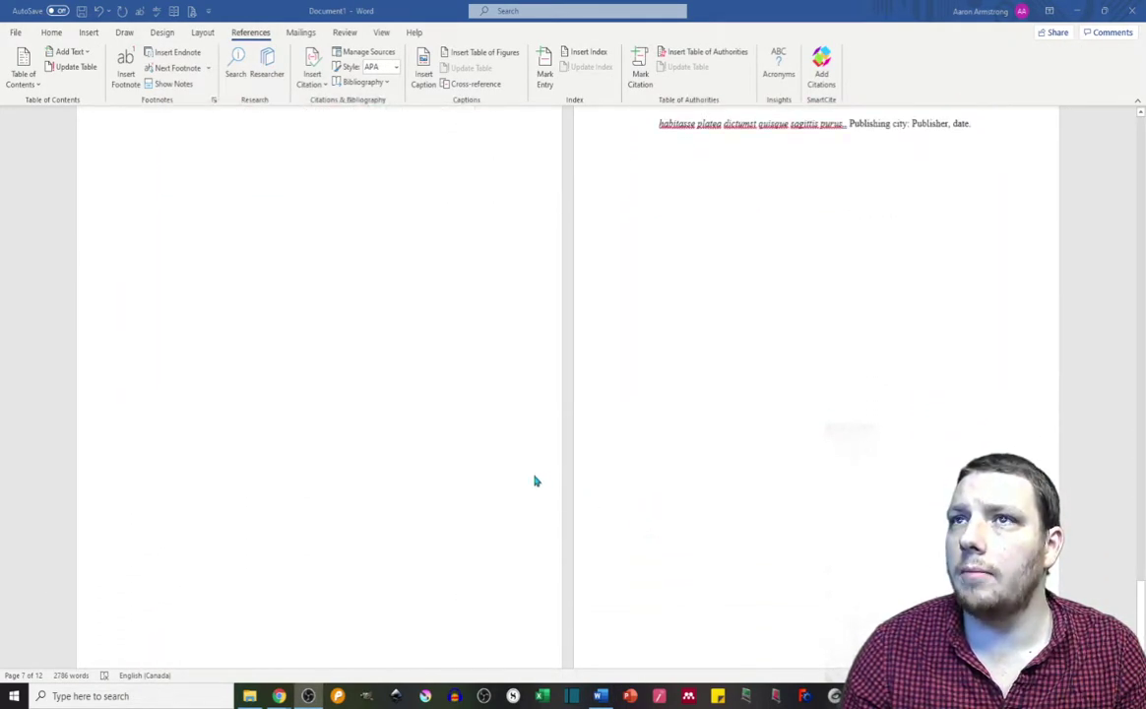
{"action": "scroll", "coordinate": [542, 466], "scroll_direction": "up", "scroll_amount": 15}
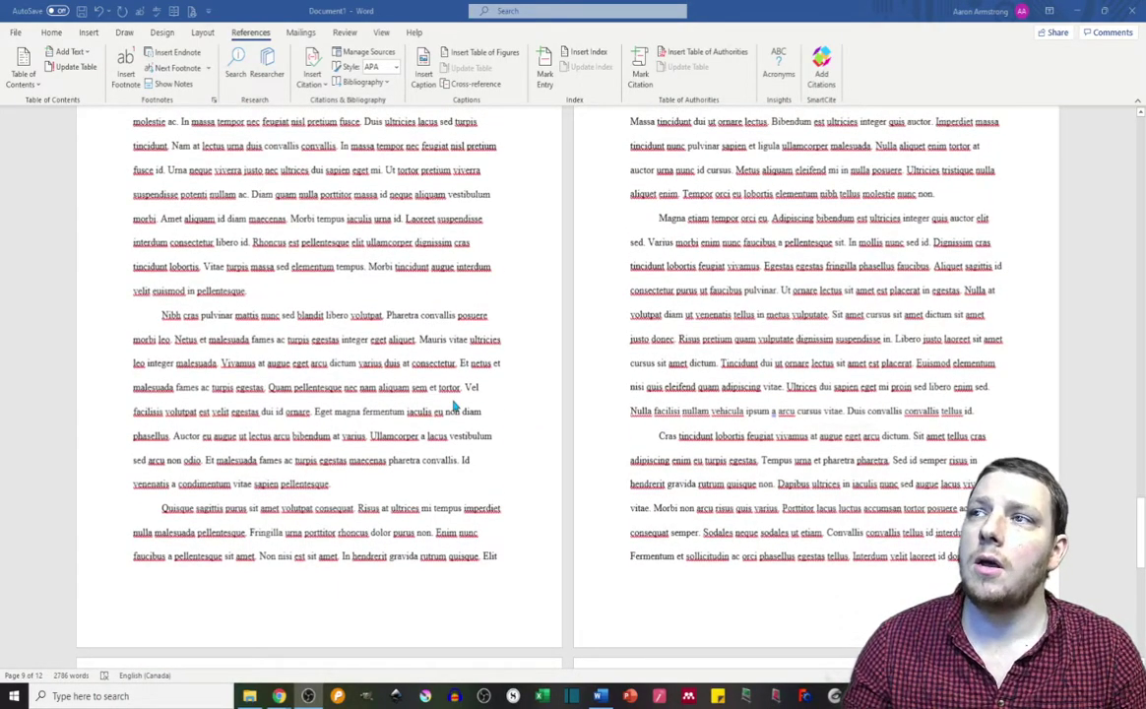
{"action": "scroll", "coordinate": [512, 450], "scroll_direction": "down", "scroll_amount": 5}
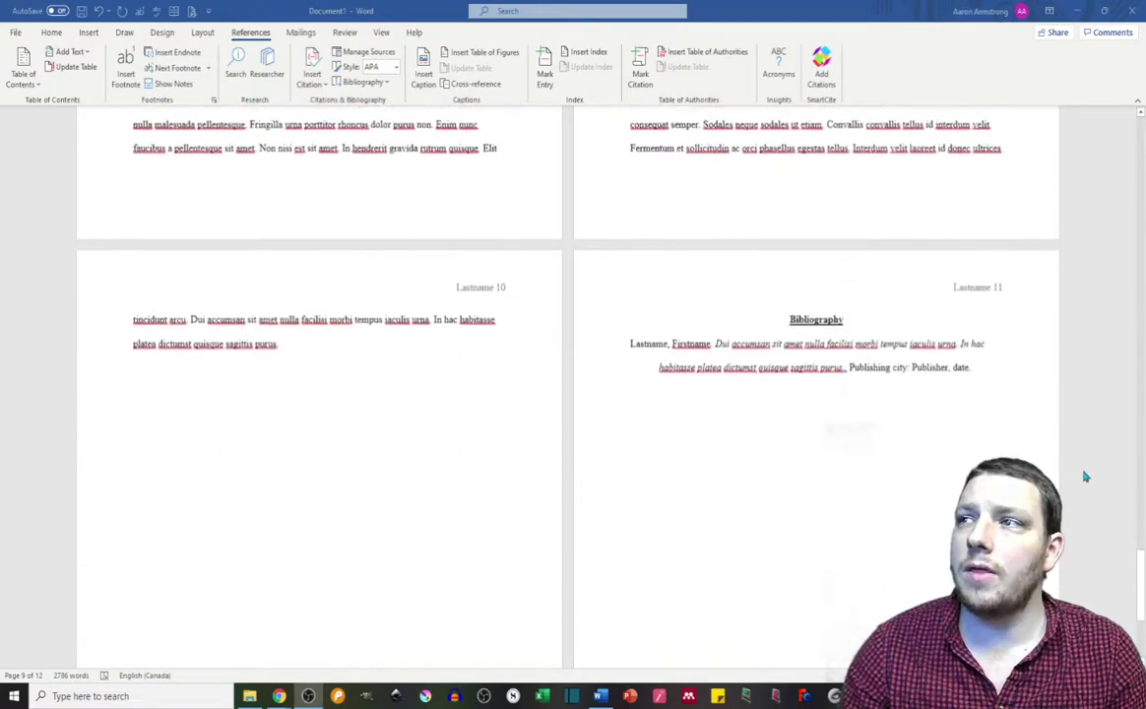
{"action": "left_click_drag", "start_coordinate": [1137, 578], "coordinate": [1139, 137]}
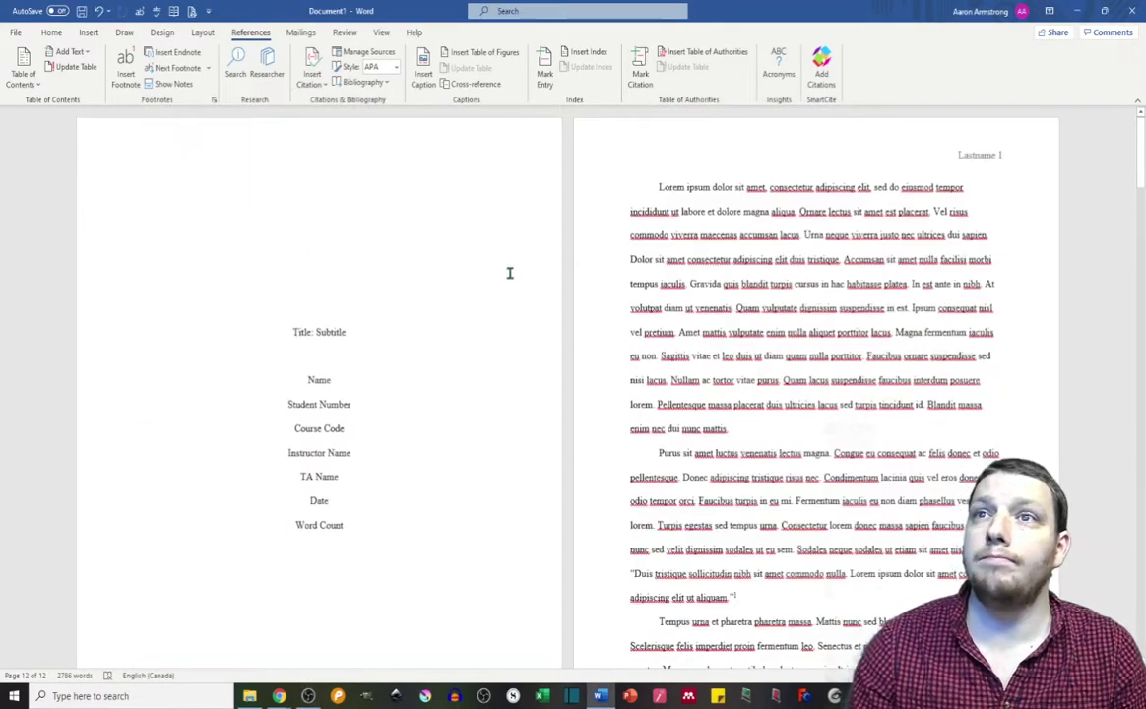